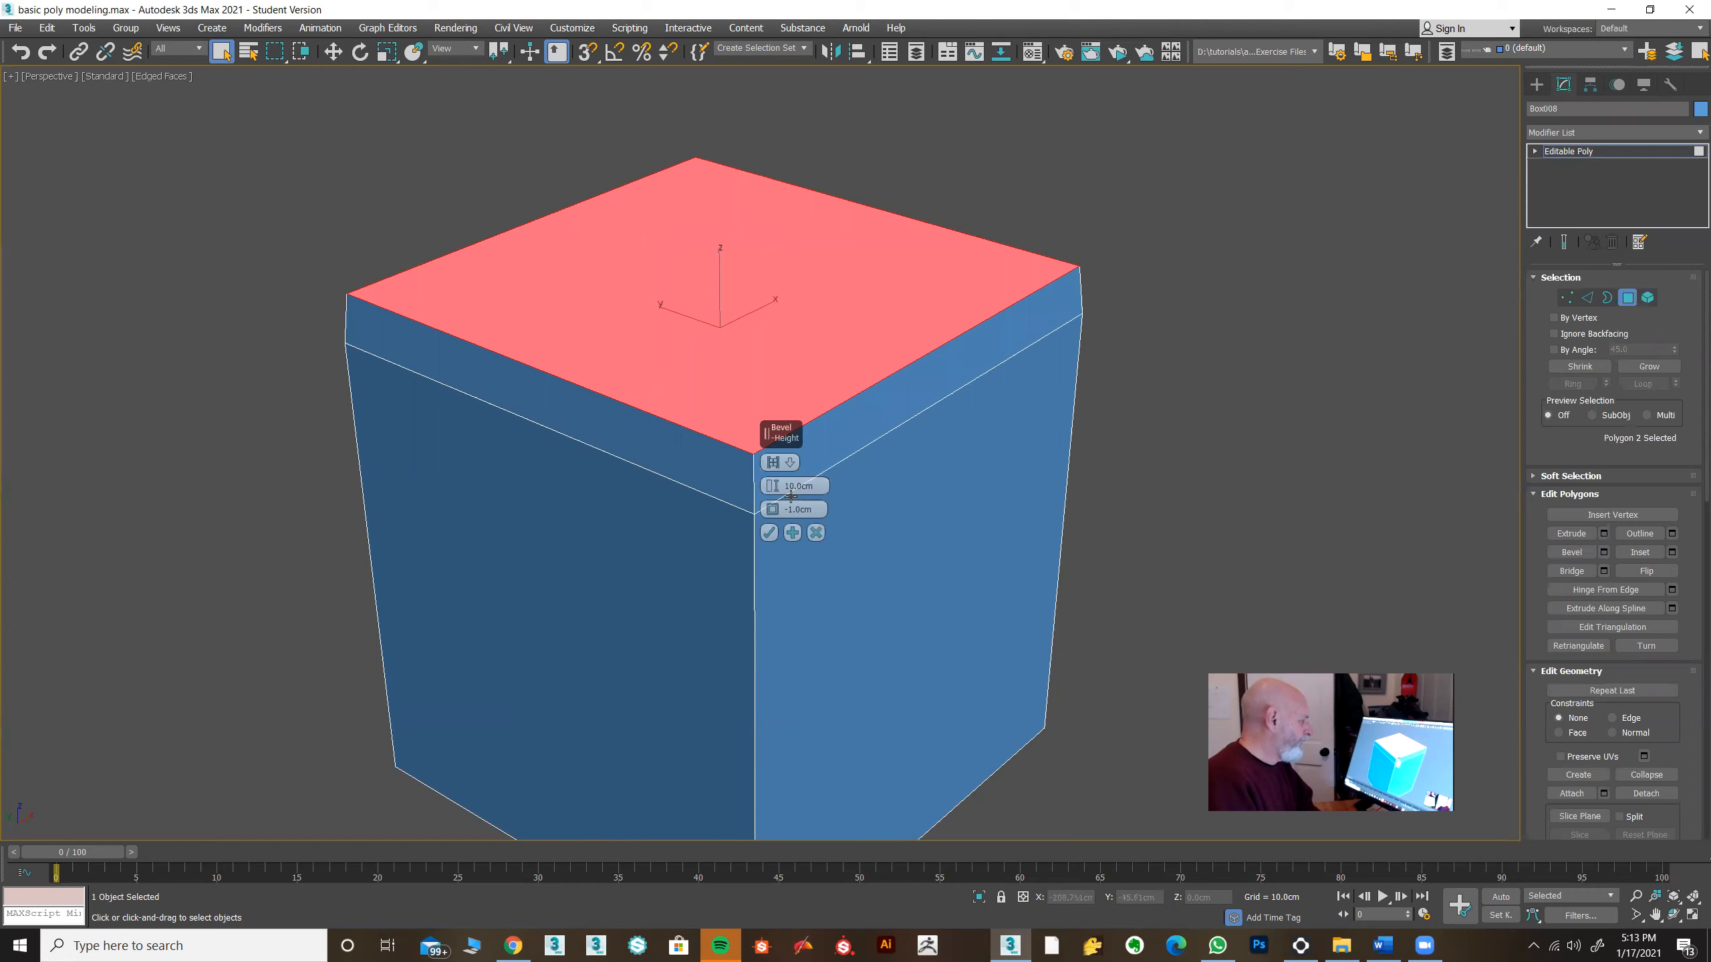
Step: Bevel the box's top polygon with height 0 cm and outline about -7.7 cm, and apply it while continuing the bevel
right_click(772, 486)
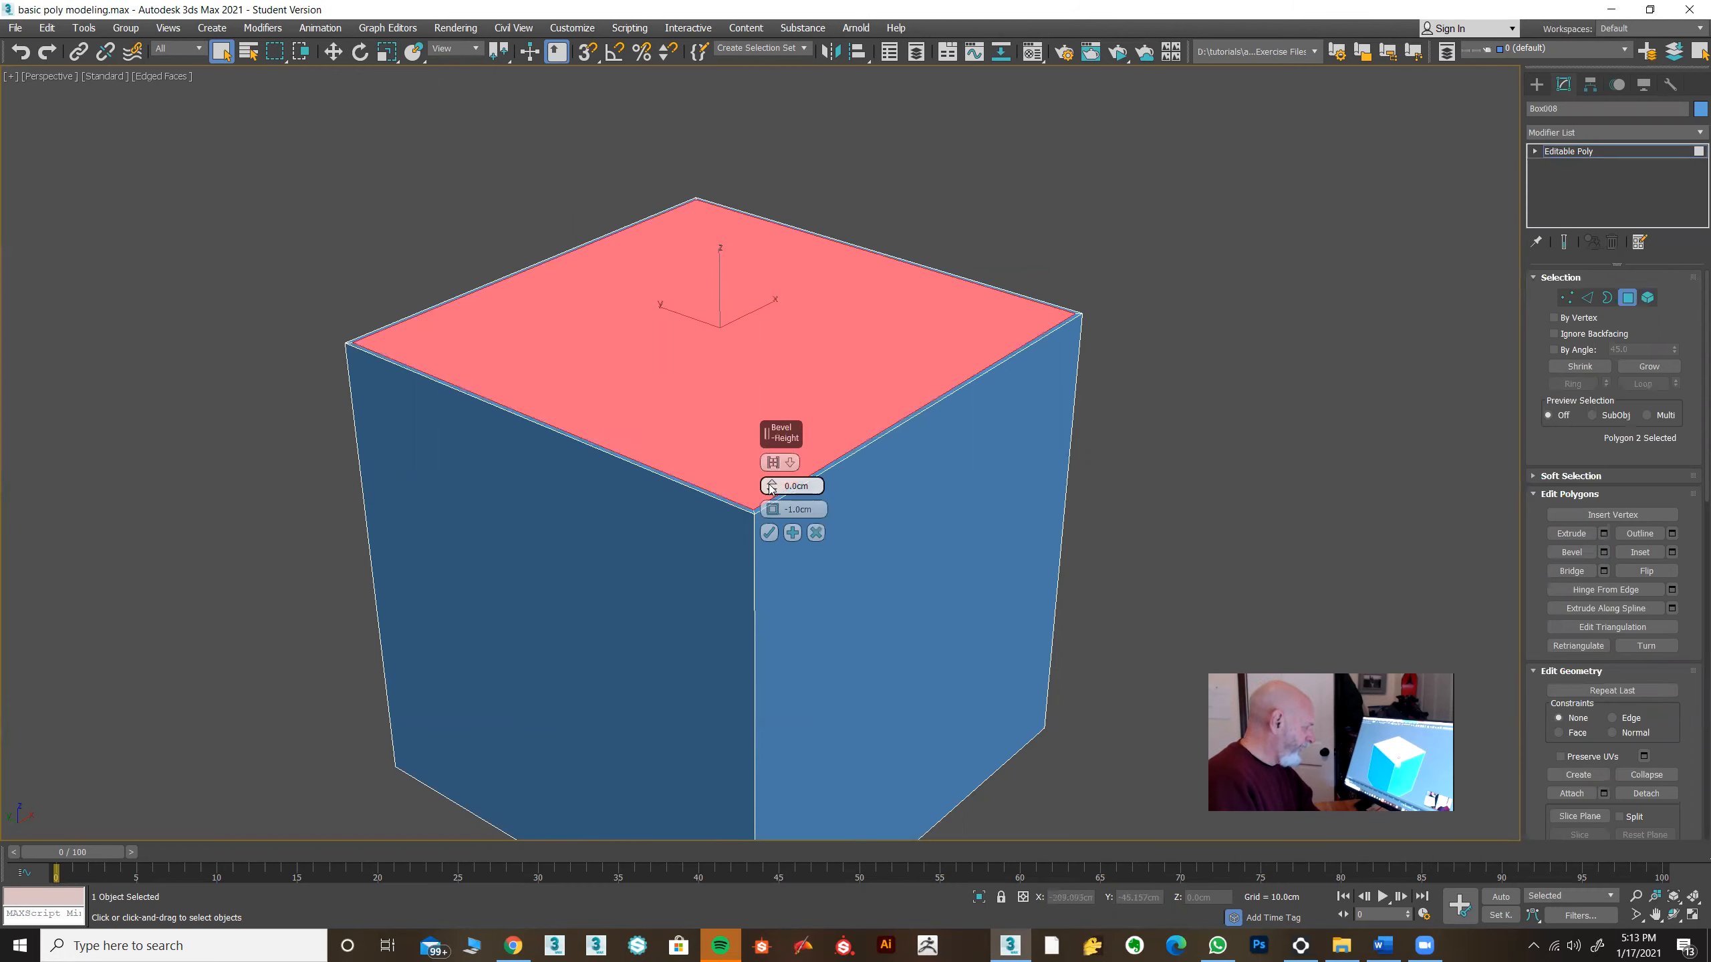
drag(773, 510, 771, 570)
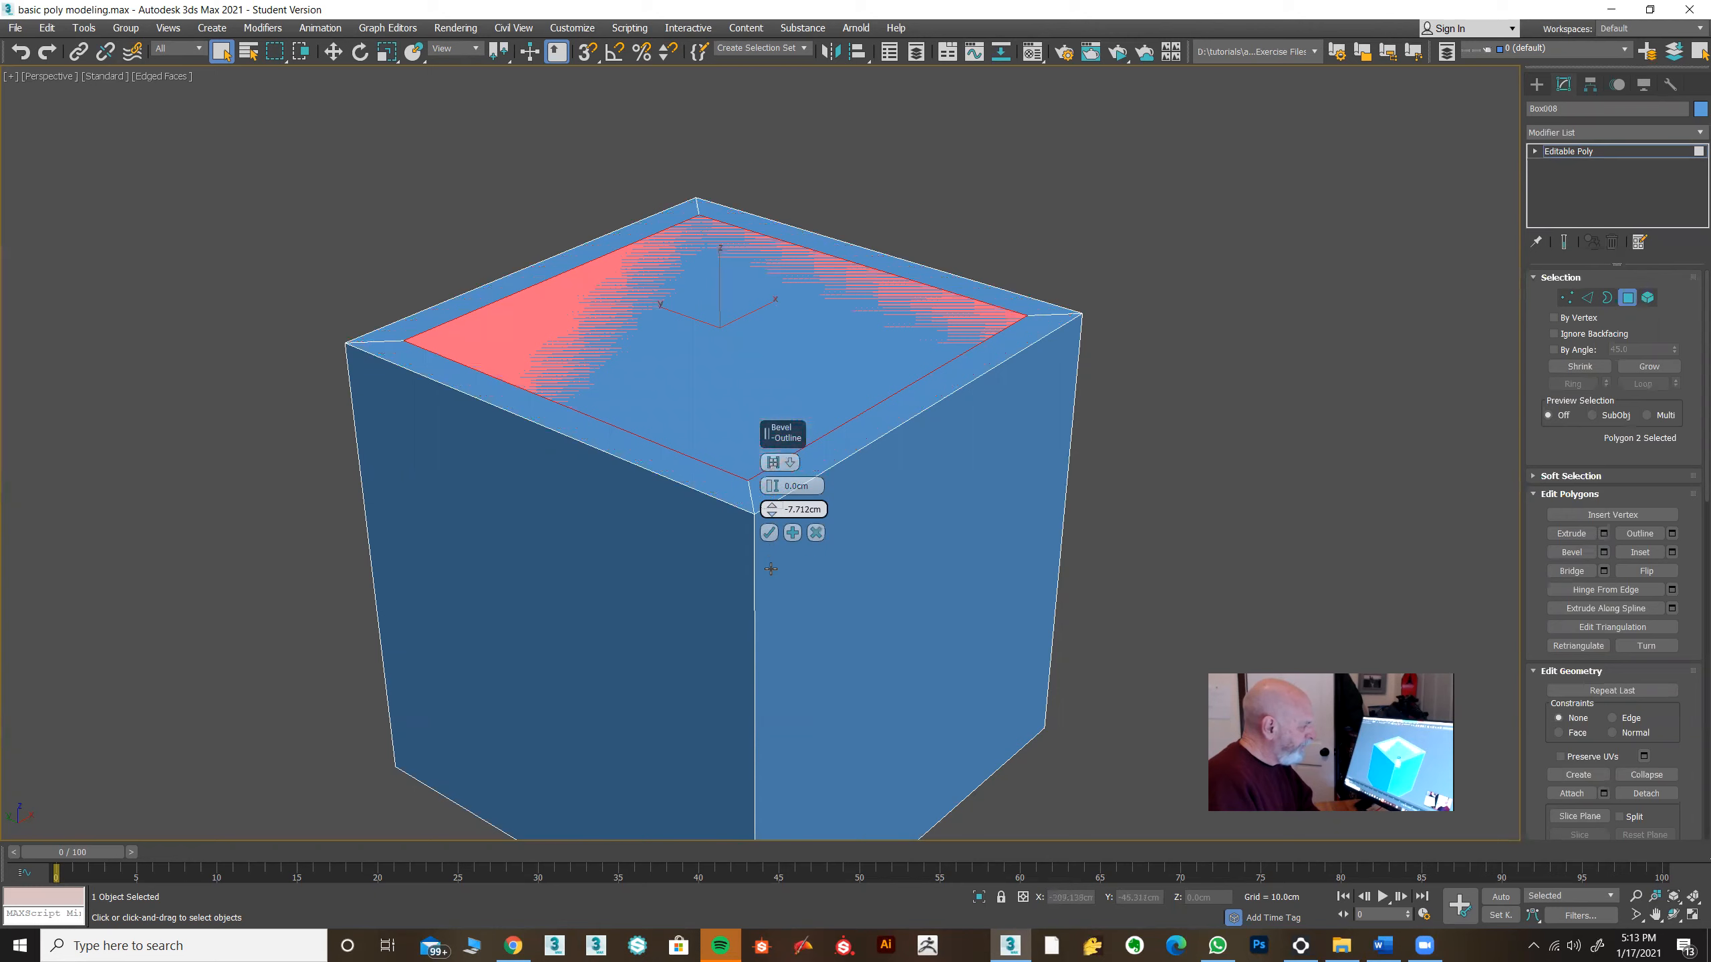
click(792, 534)
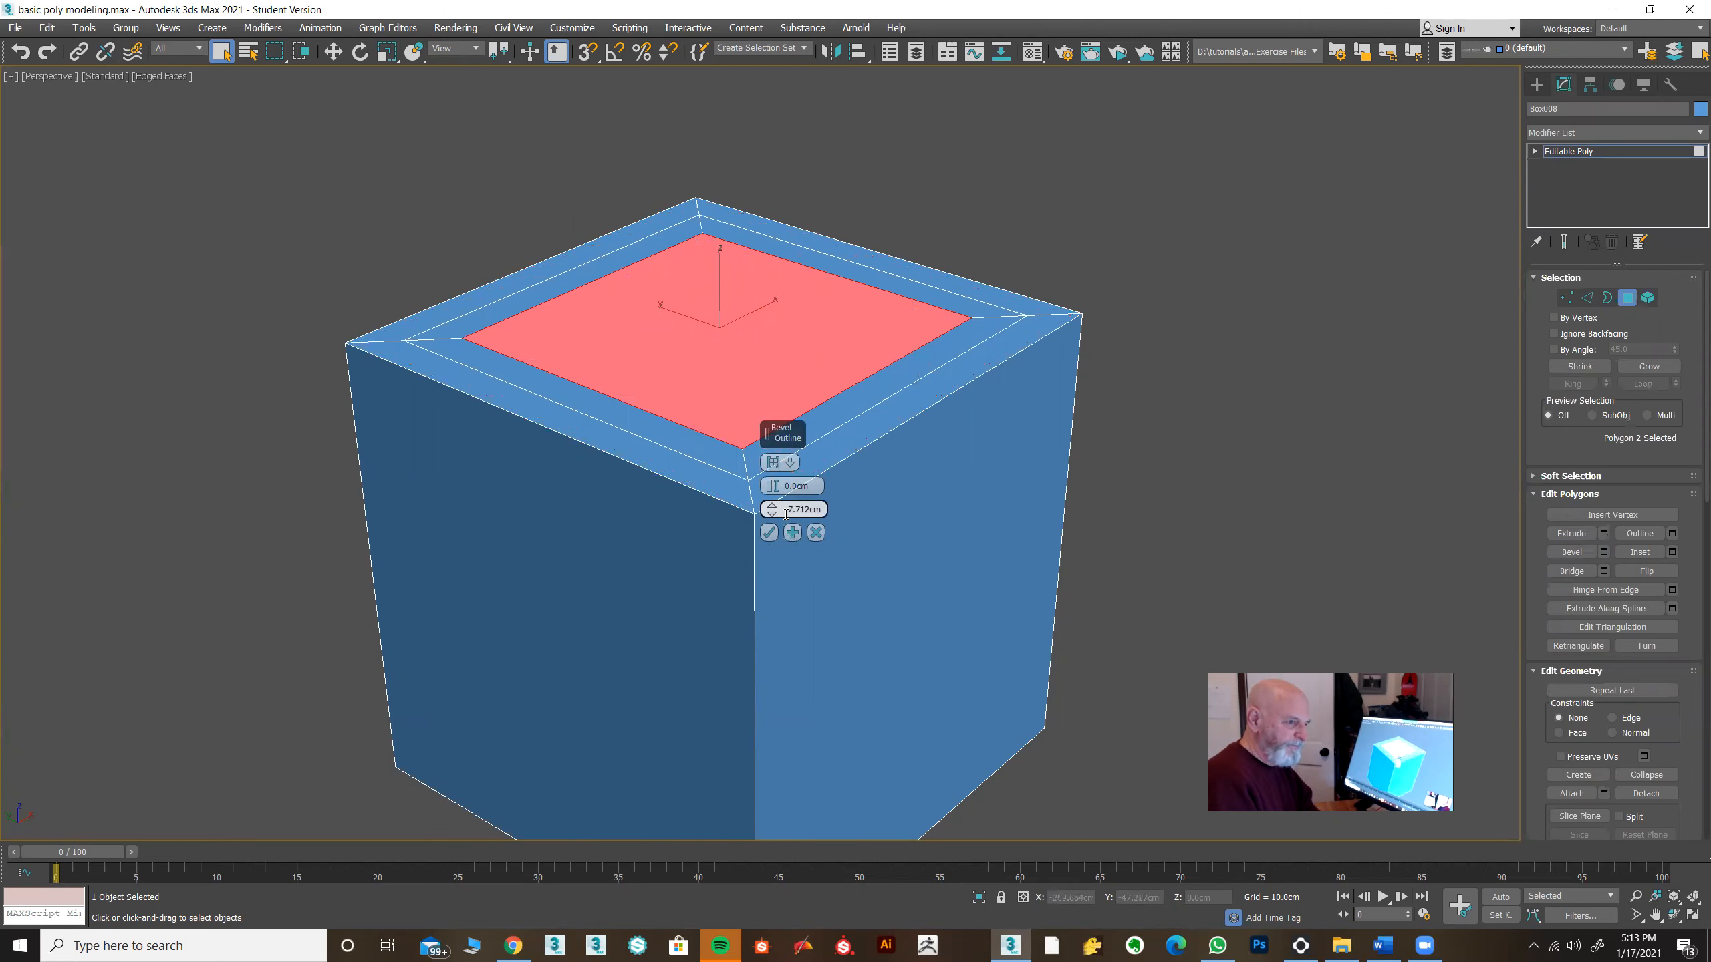
Step: Bevel the inner top polygon to a height of about 8.2 cm and outline of about -26.9 cm, and apply it while continuing
drag(771, 490, 774, 436)
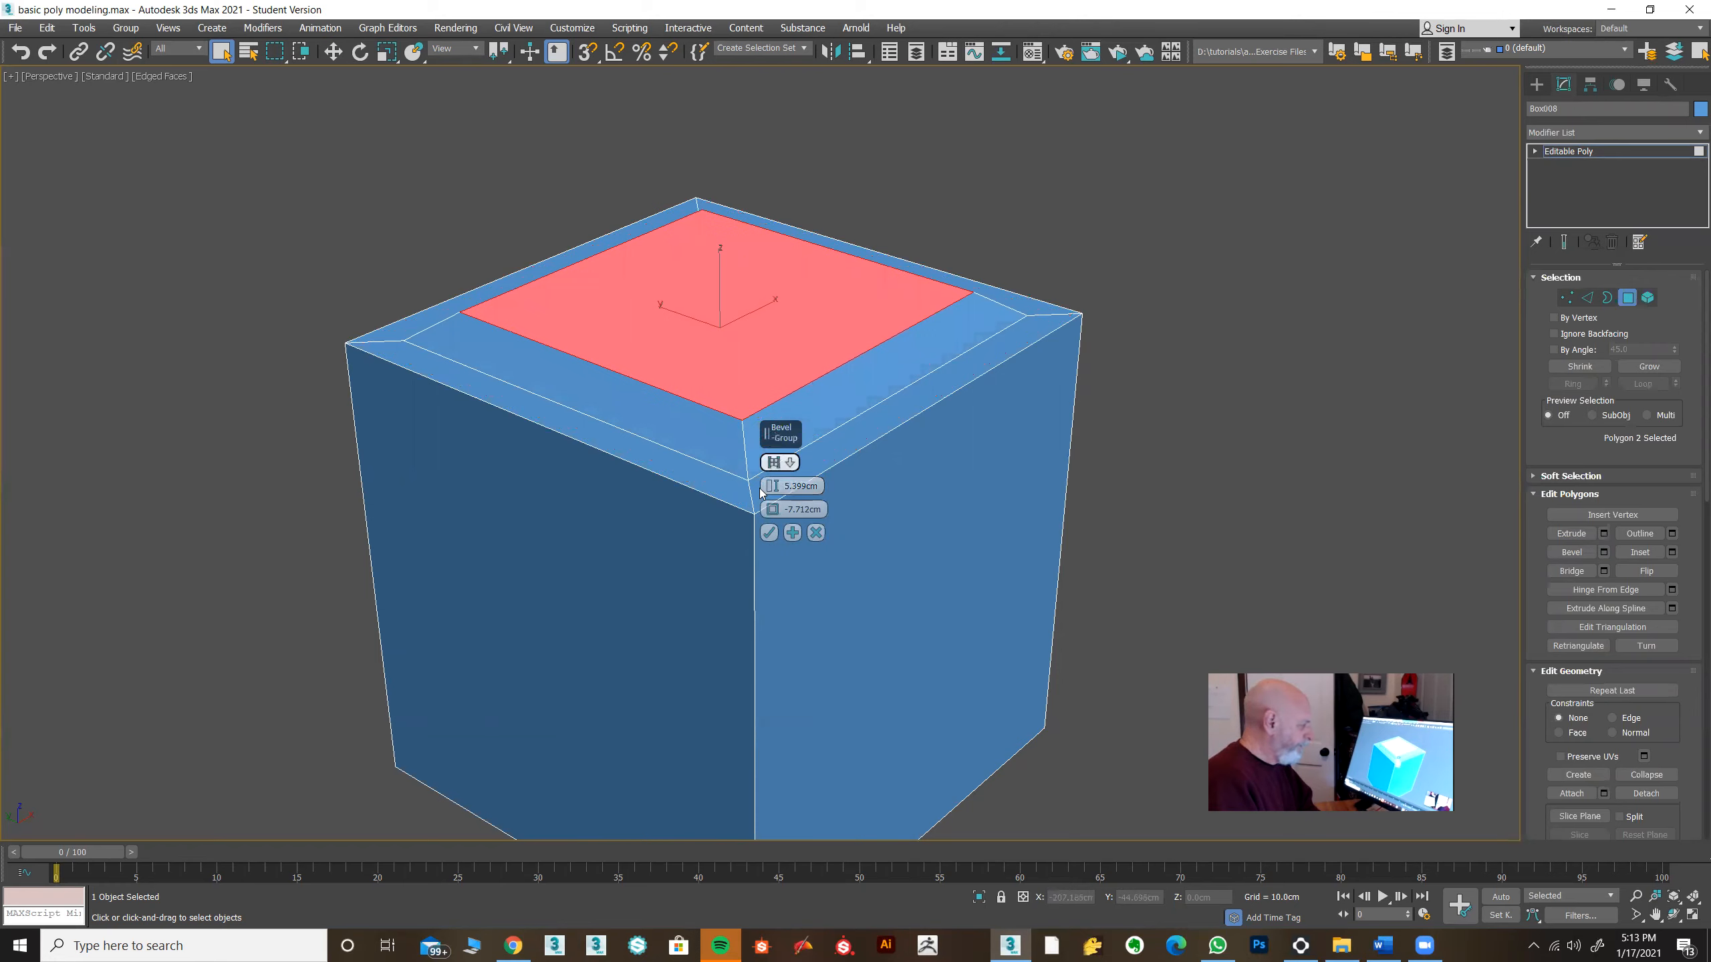
drag(774, 515, 767, 671)
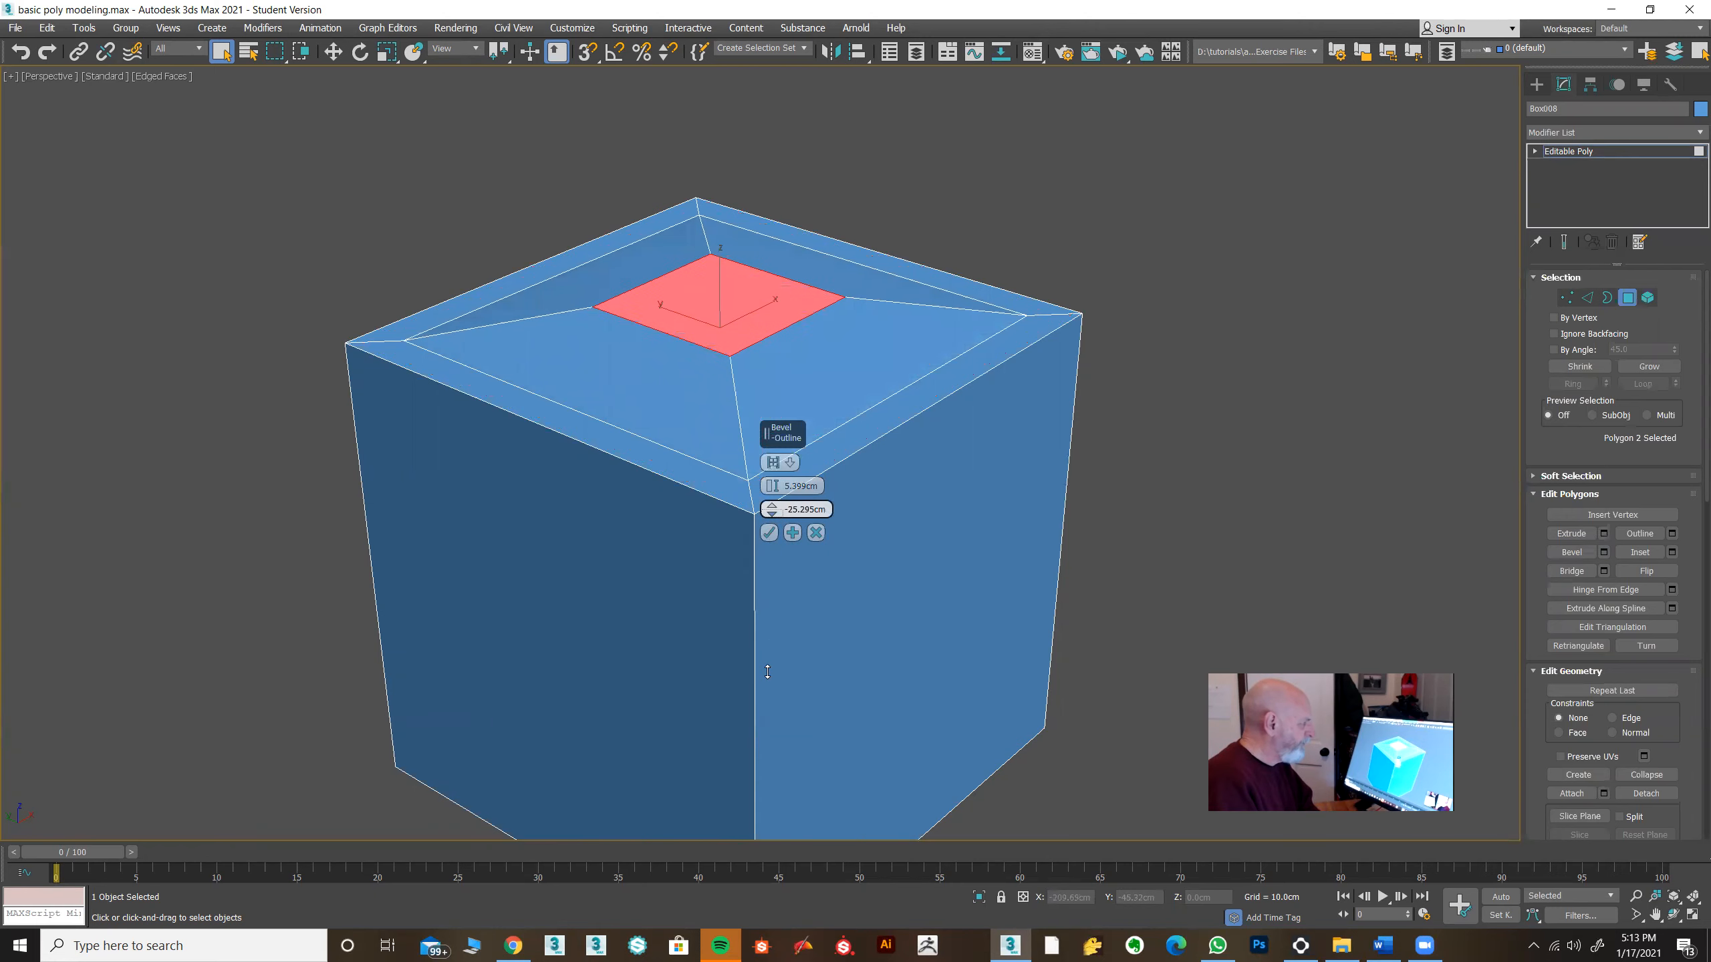
drag(774, 488, 774, 461)
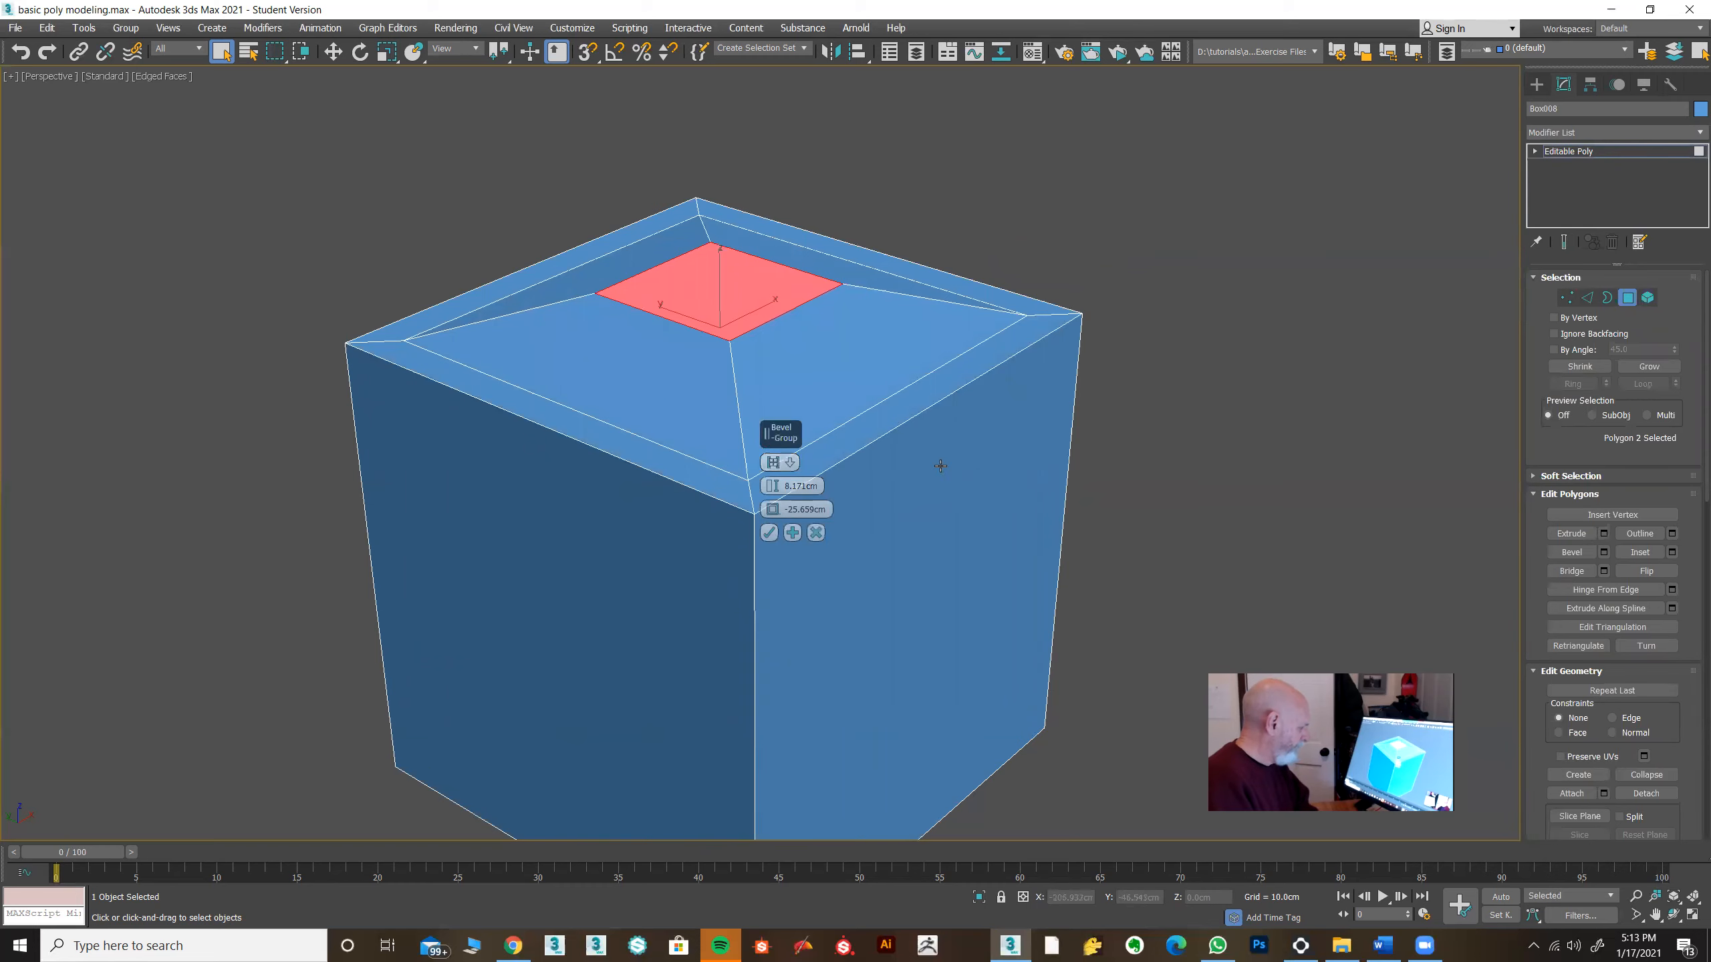
mouse_move(1001, 482)
alt+middle_down()
mouse_move(1023, 451)
mouse_move(999, 494)
alt+middle_up()
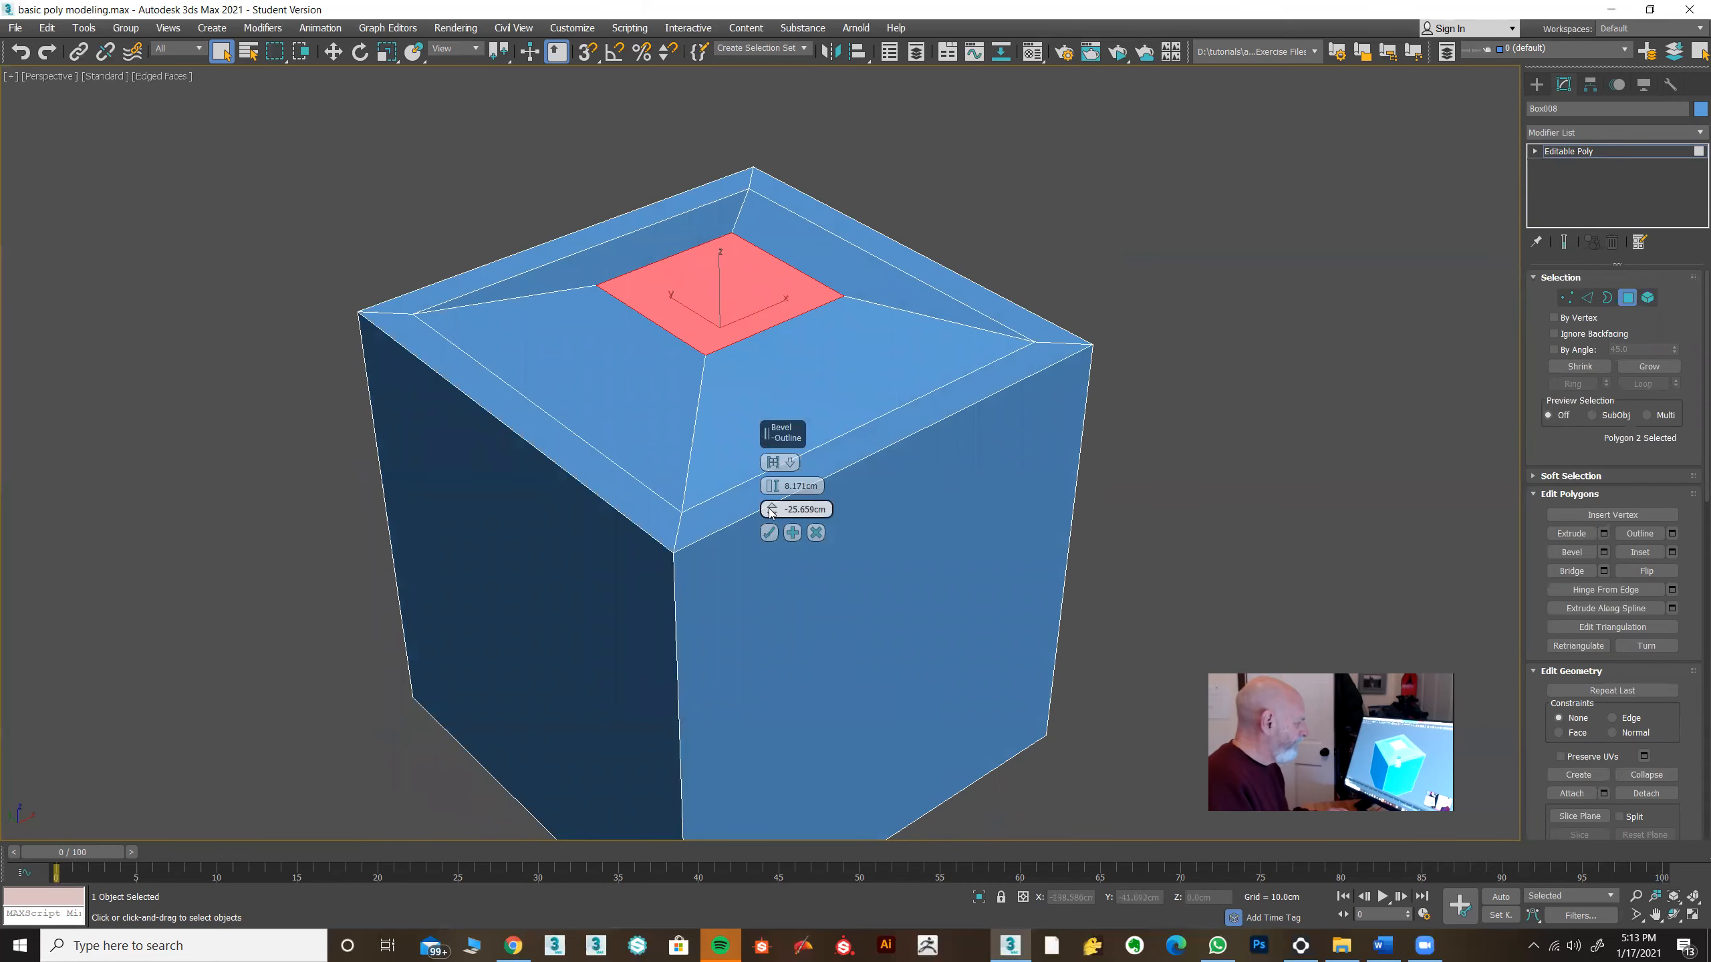
drag(772, 514, 771, 522)
alt+middle_drag(917, 536, 932, 534)
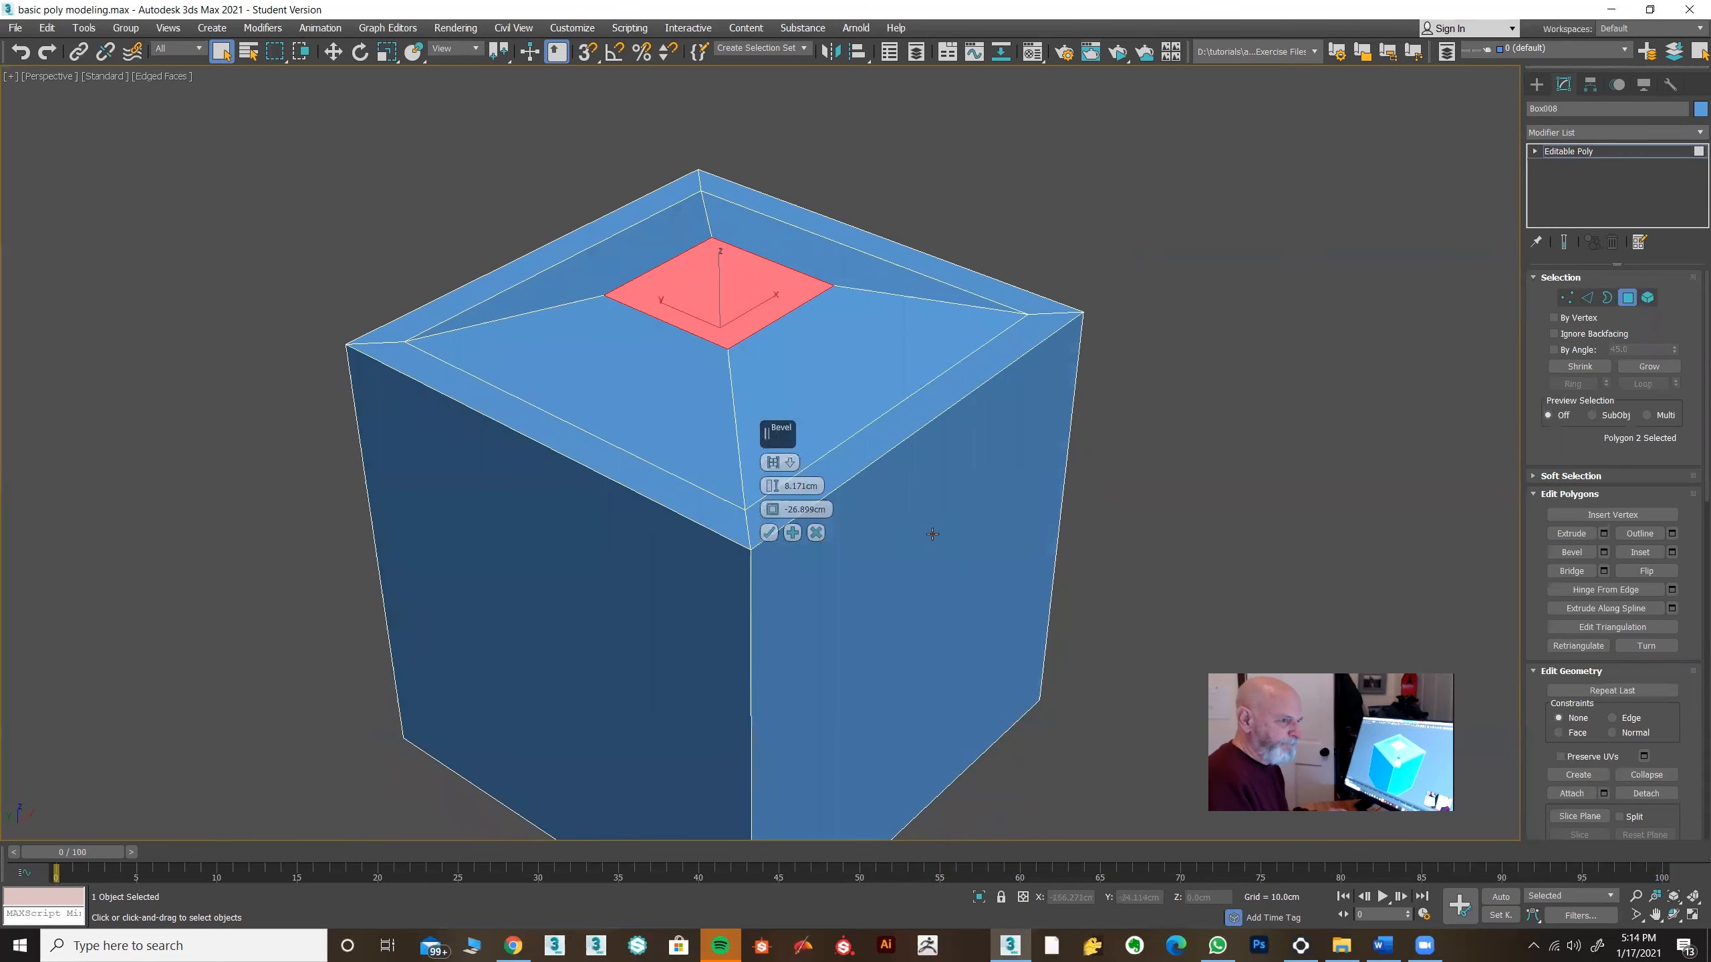
click(791, 533)
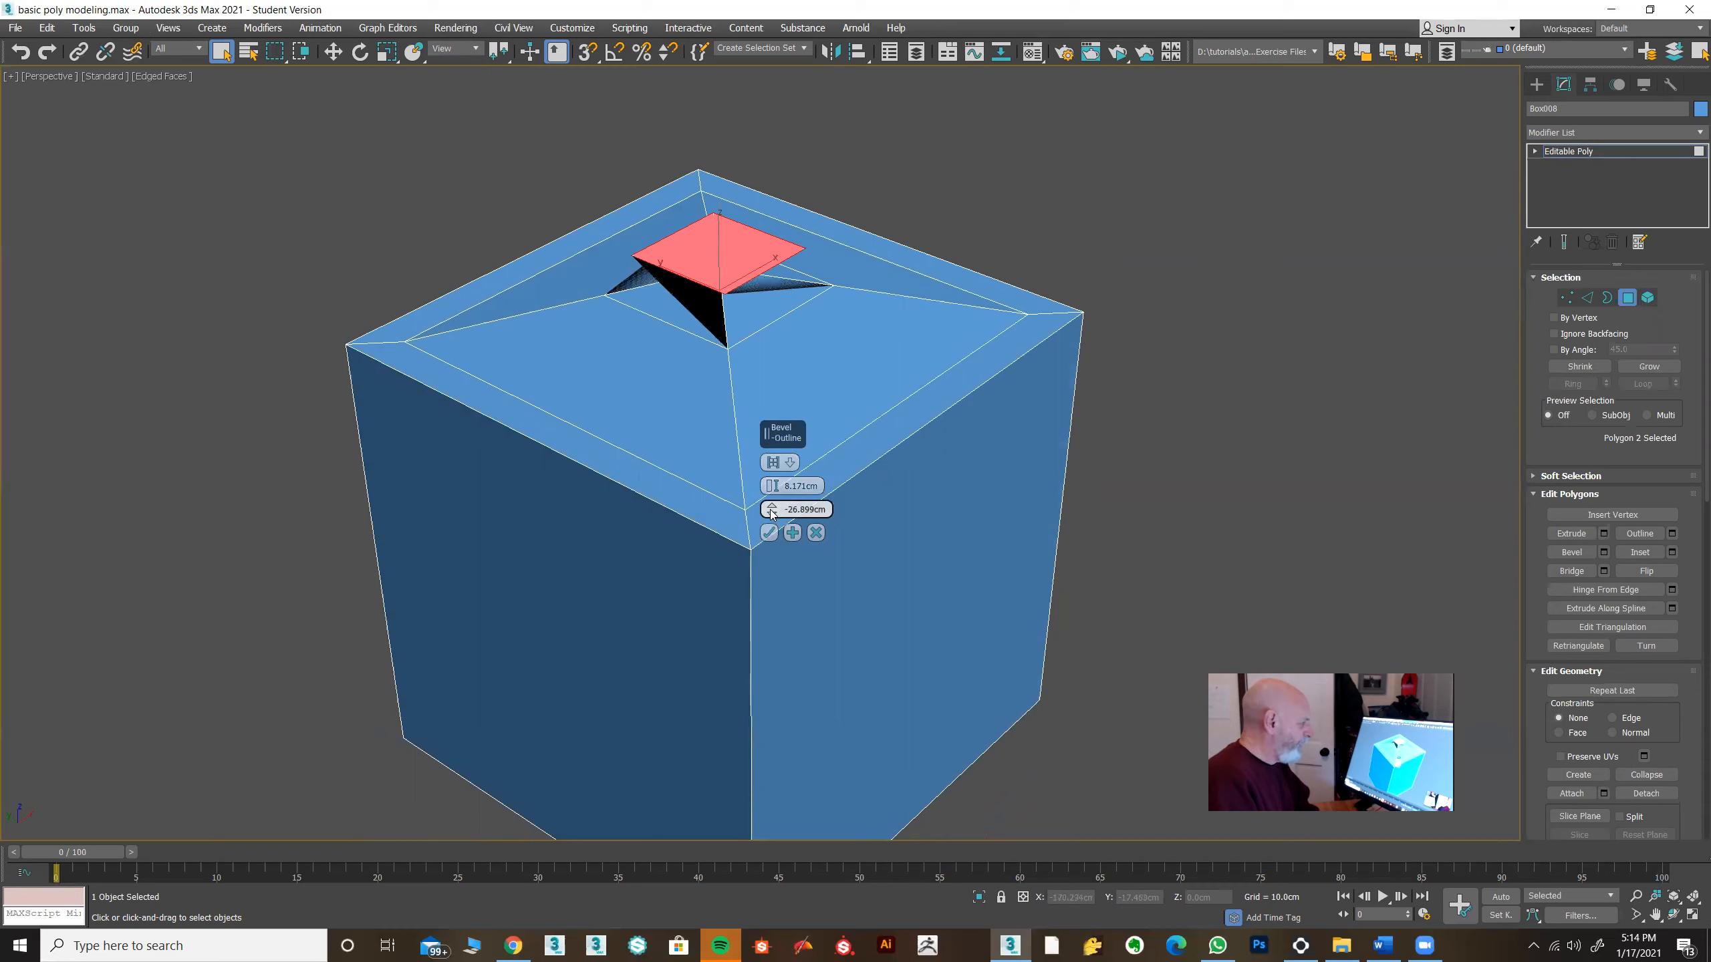
Step: Raise the small top polygon into a straight neck with outline 0 cm and height about 30 cm, and apply it while continuing
right_click(774, 512)
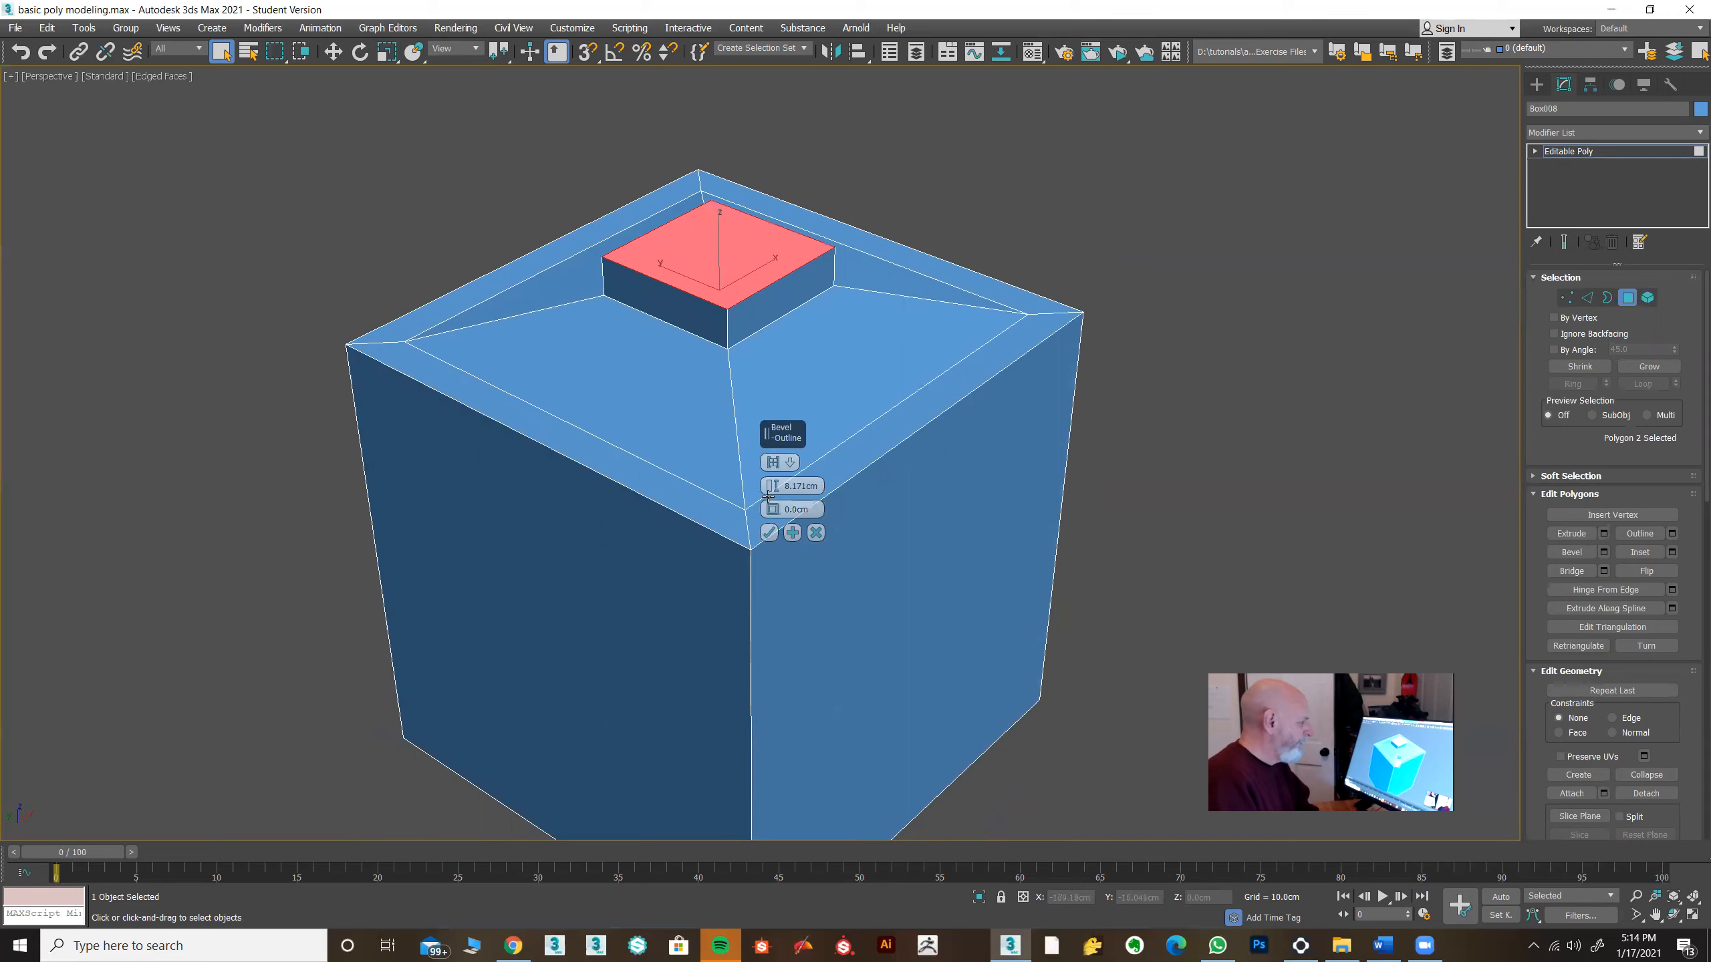
drag(773, 485, 736, 185)
middle_drag(890, 356, 826, 382)
drag(772, 486, 780, 468)
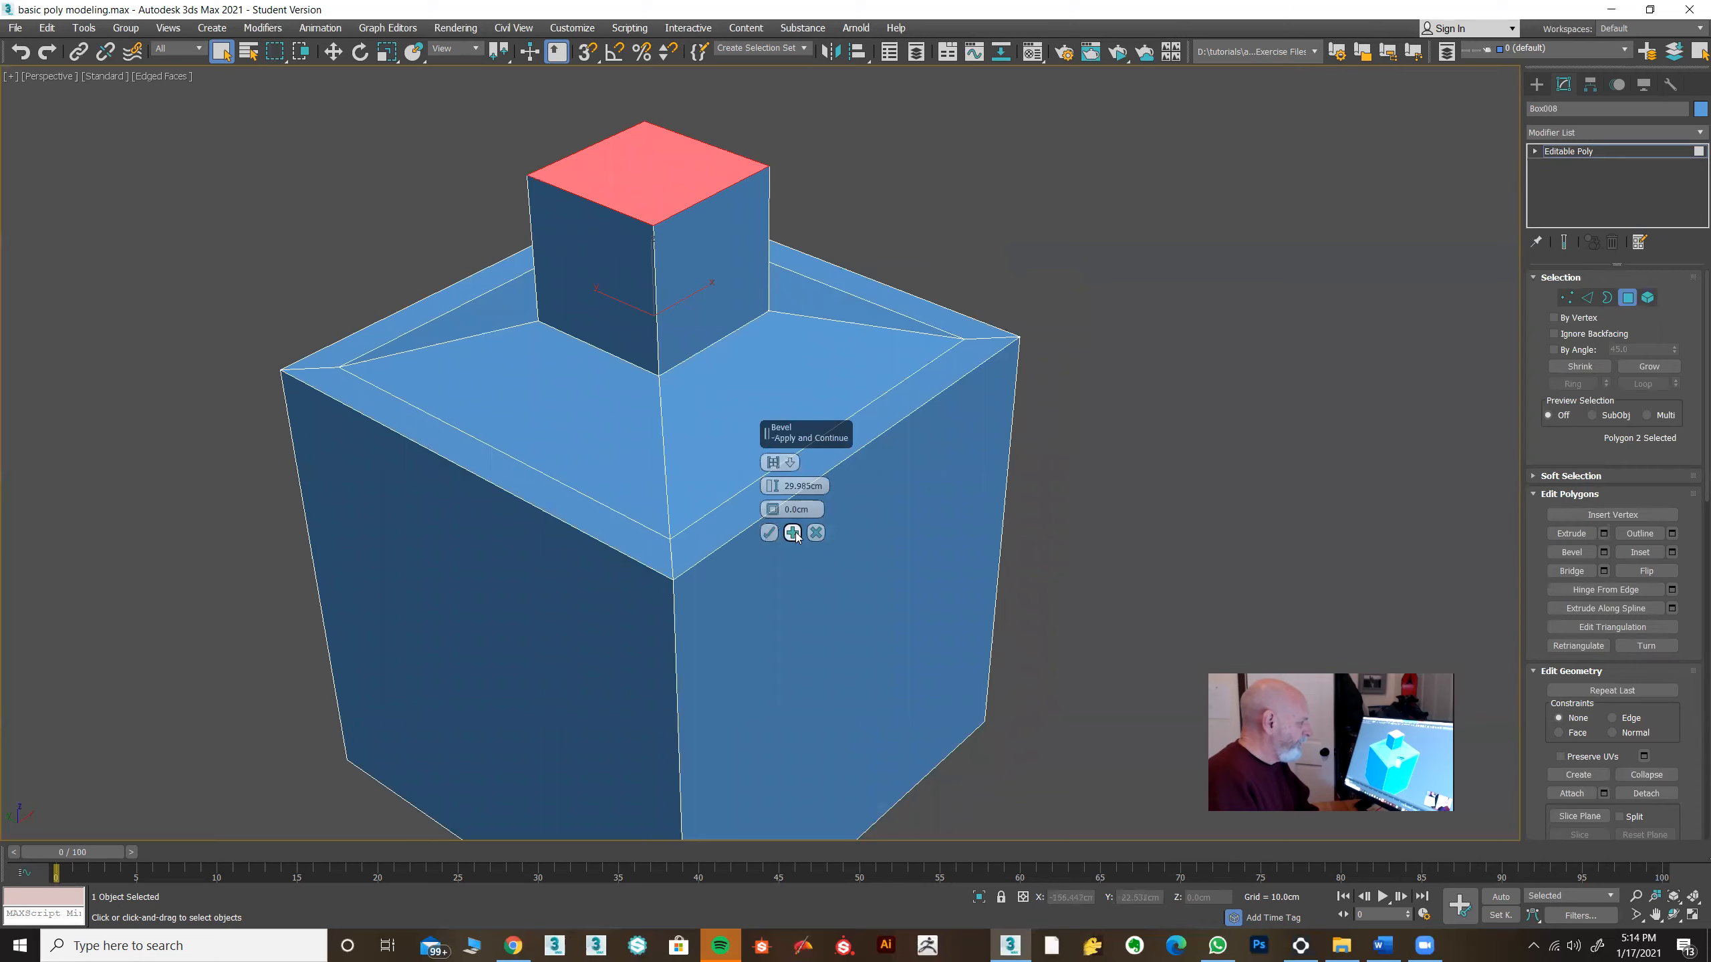
click(793, 534)
Step: Flare the top of the neck outward with a bevel height of about 10.4 cm and outline of about 4.5 cm, and finish the bevel
middle_drag(538, 485, 572, 580)
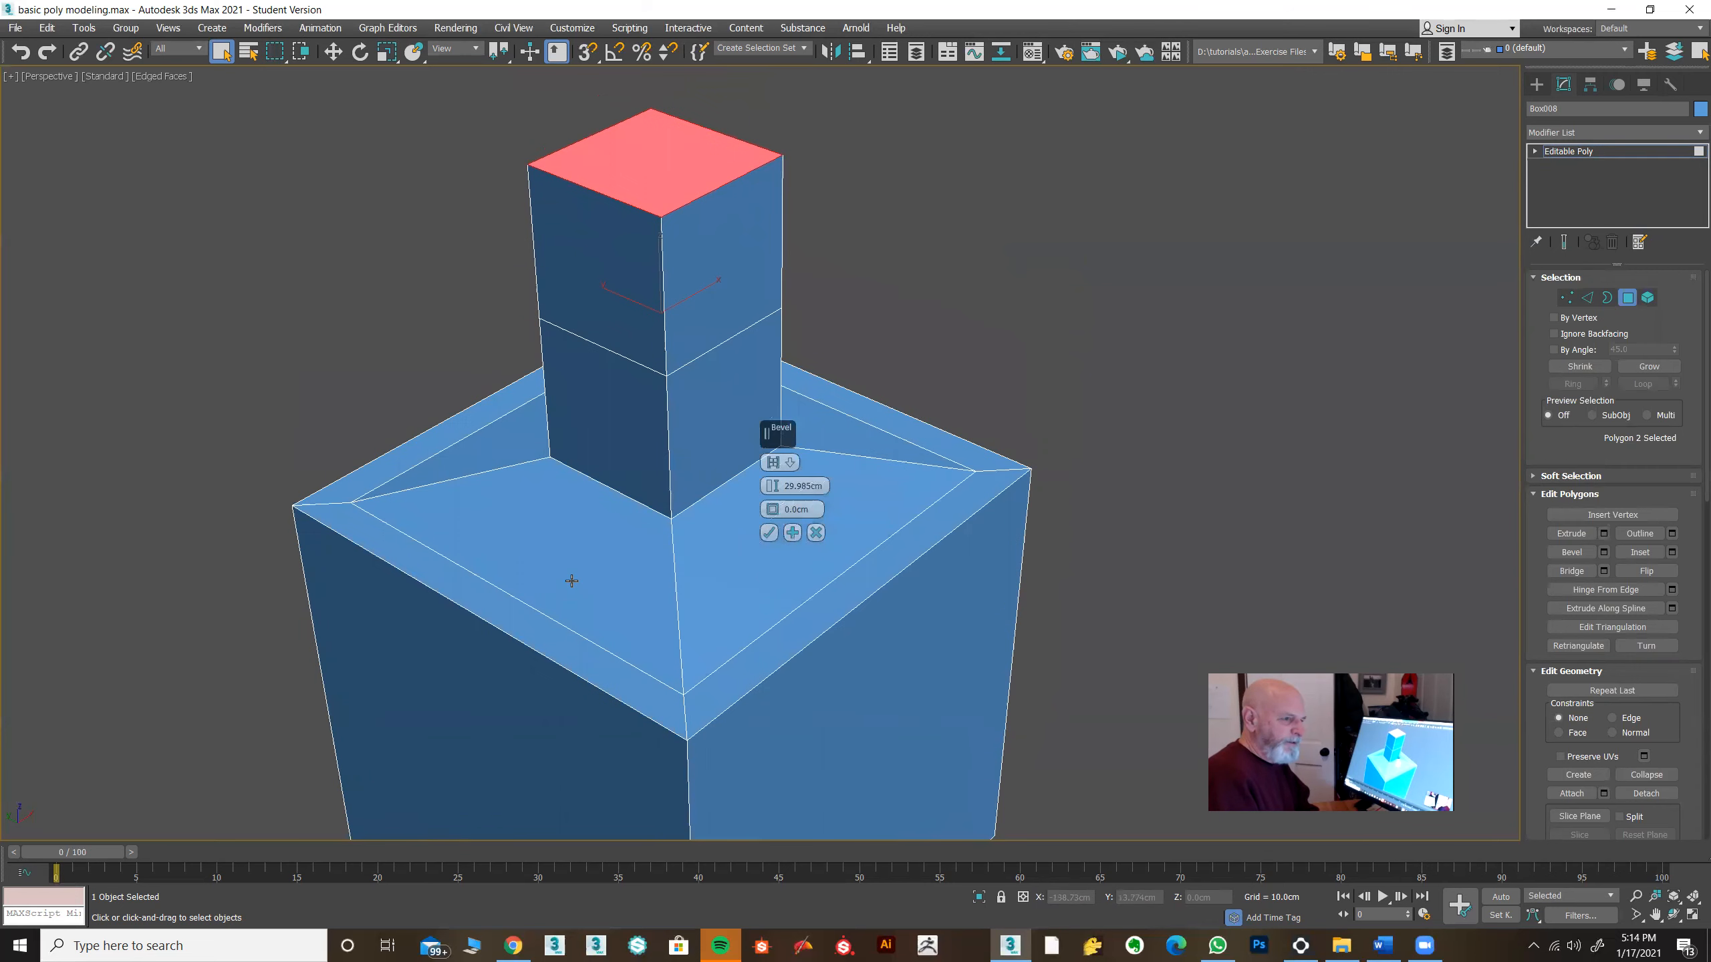
drag(774, 488, 776, 647)
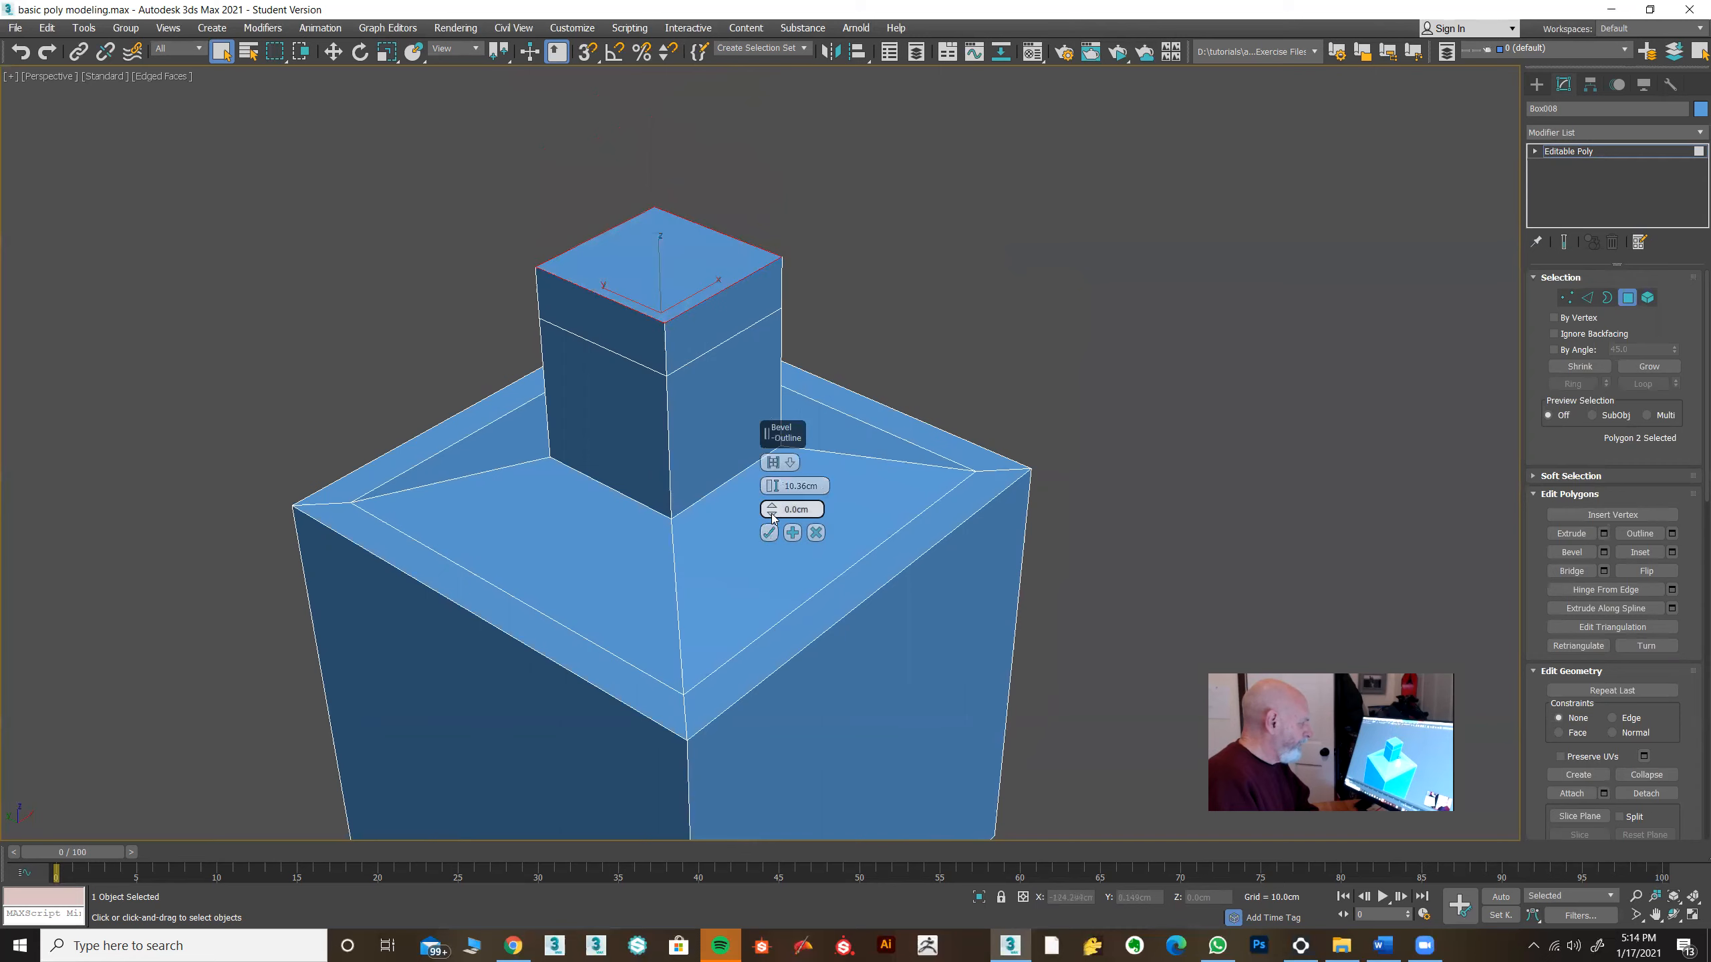
drag(772, 512, 775, 468)
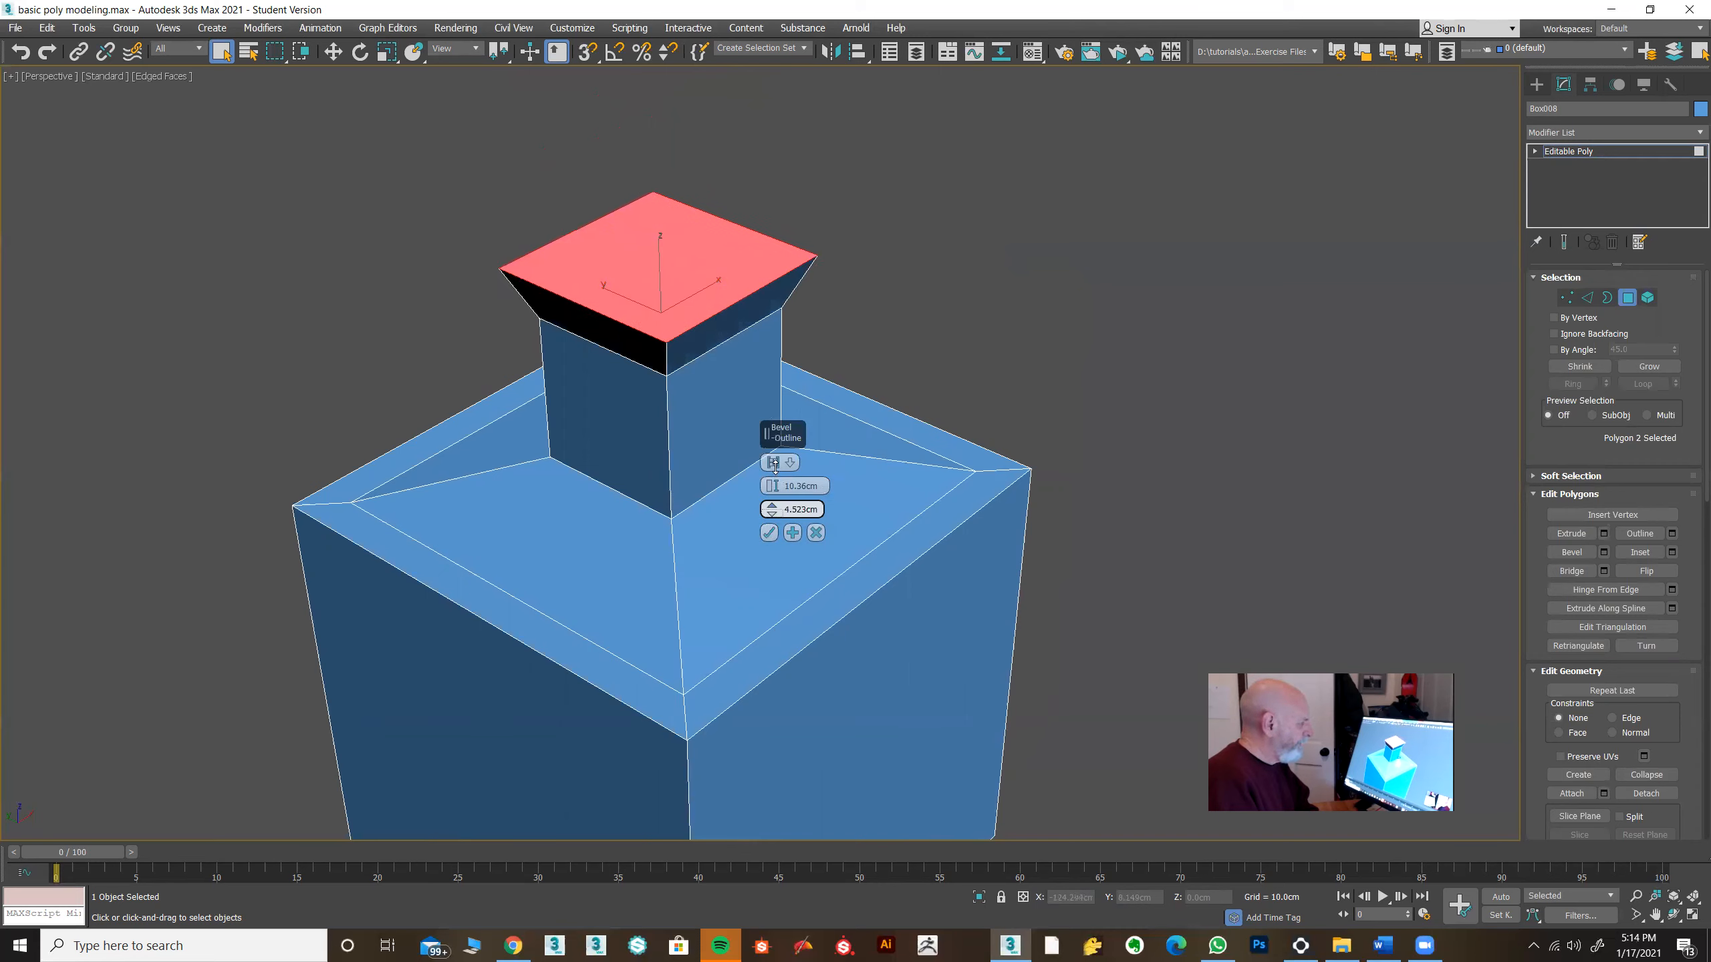
click(768, 533)
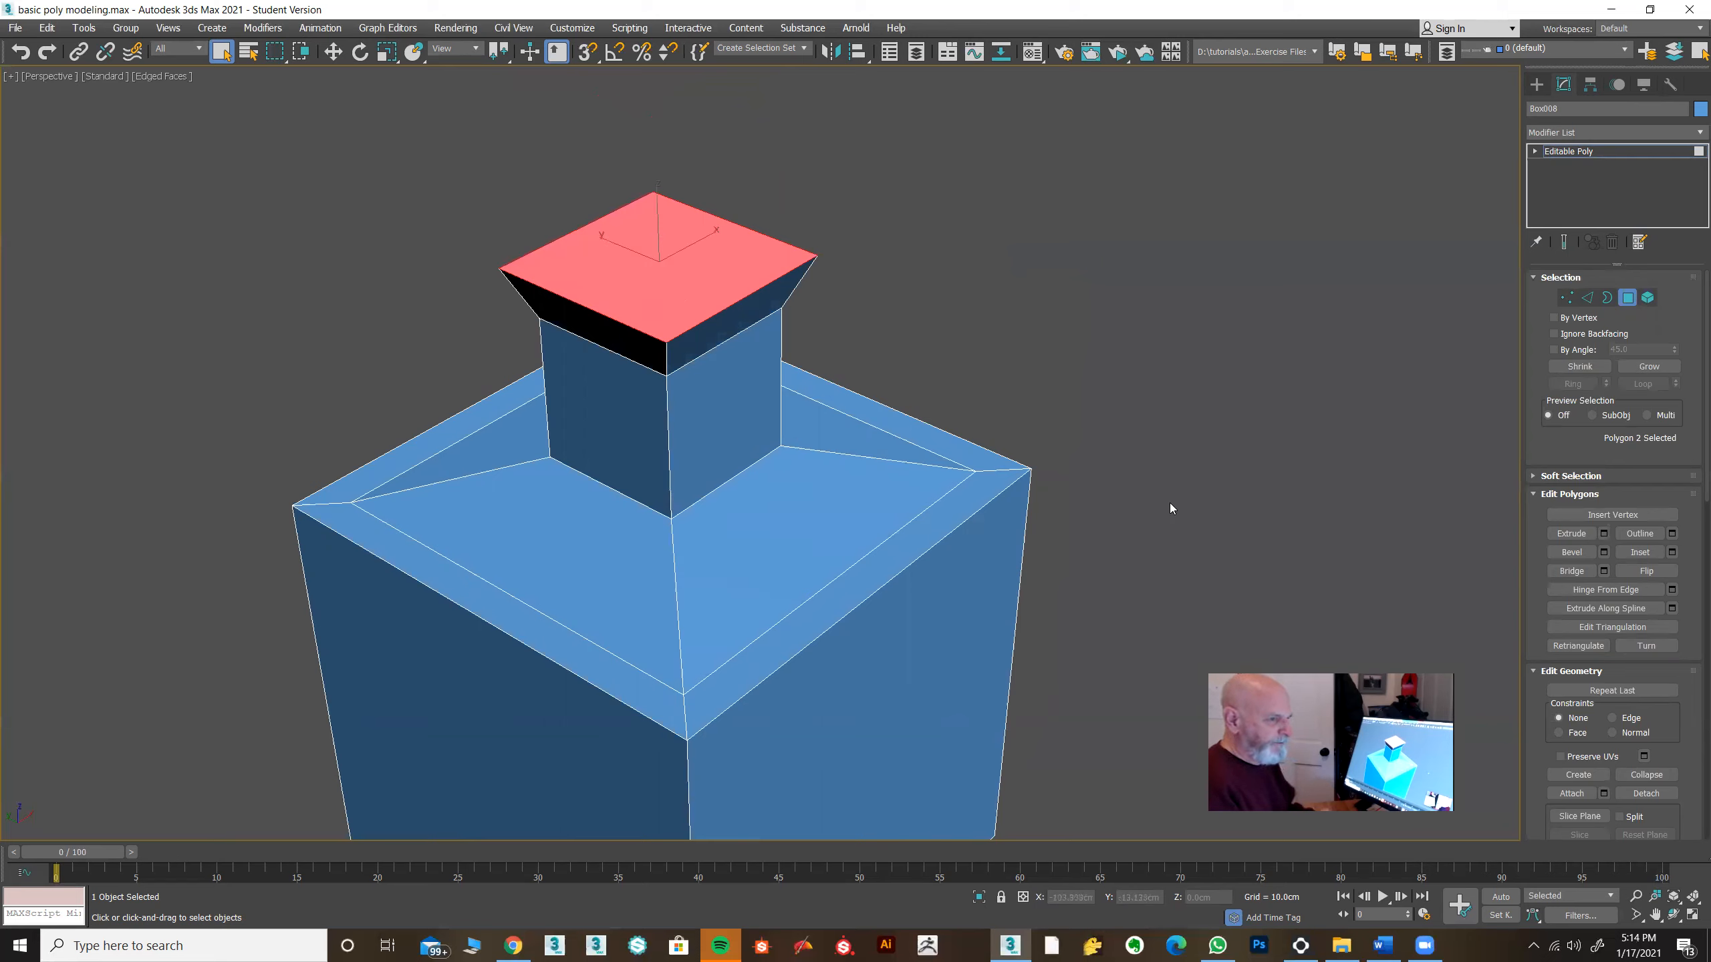
Step: Connect two opposite edges of the flared cap's top face with 3 segments
alt+middle_drag(746, 480, 755, 453)
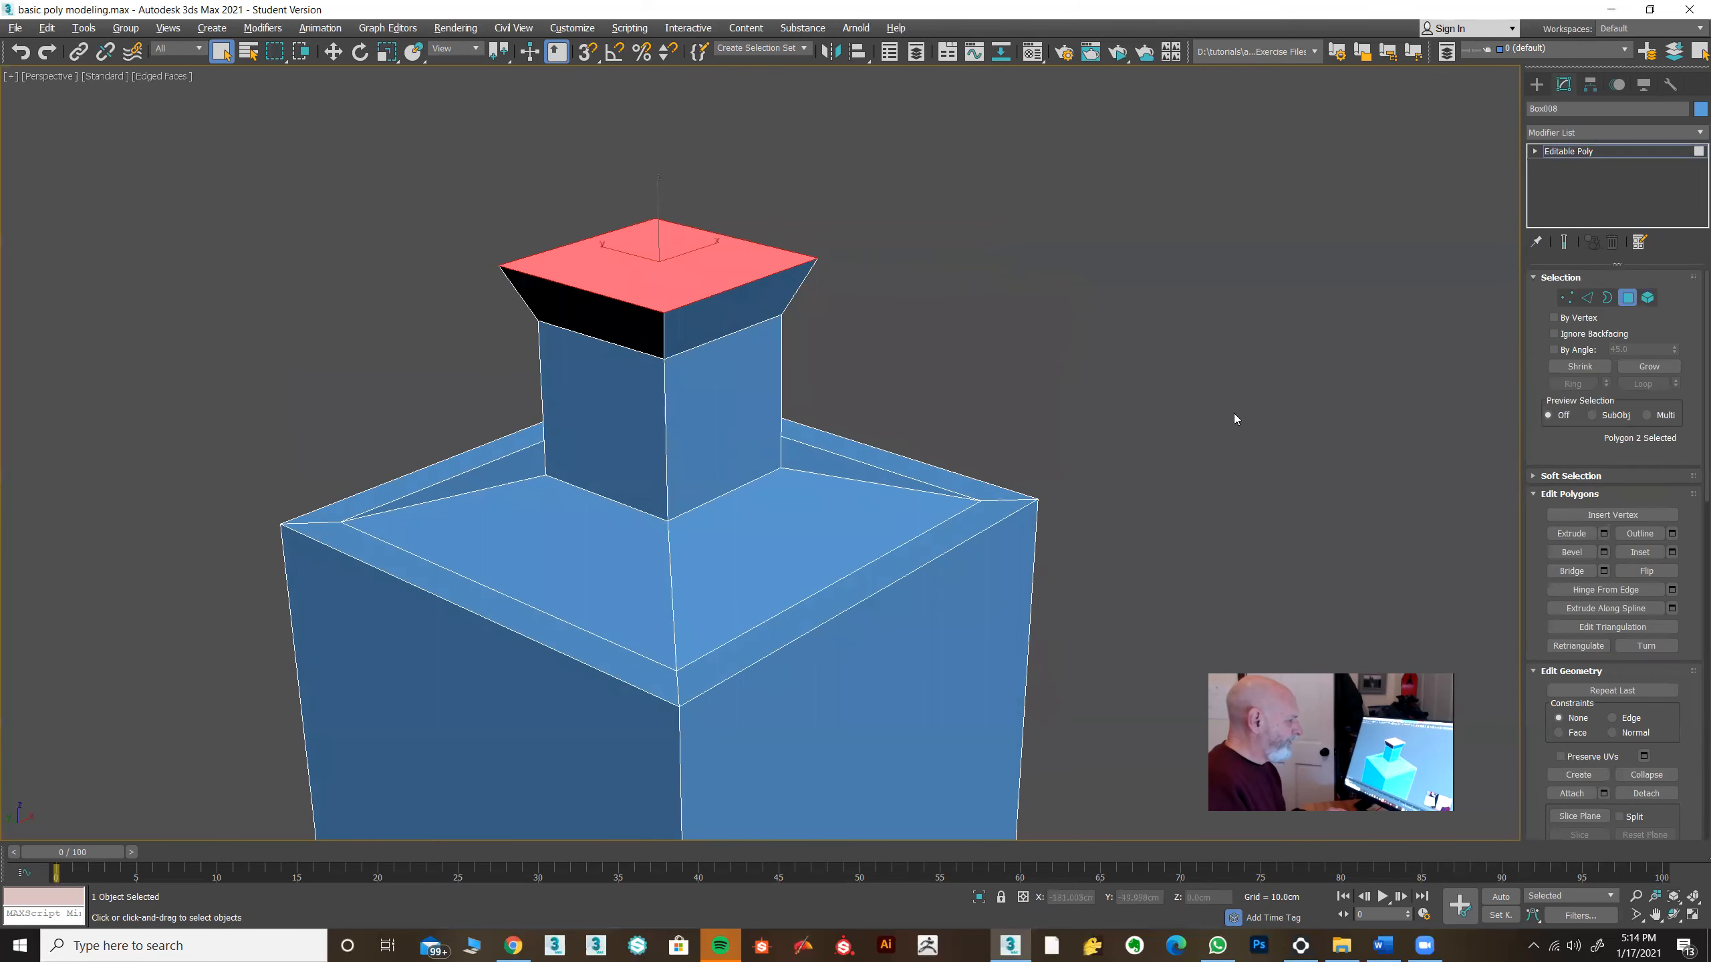
click(1587, 297)
middle_drag(962, 329, 970, 373)
click(717, 347)
ctrl+click(605, 282)
mouse_move(983, 402)
alt+middle_down()
mouse_move(983, 418)
mouse_move(972, 406)
alt+middle_up()
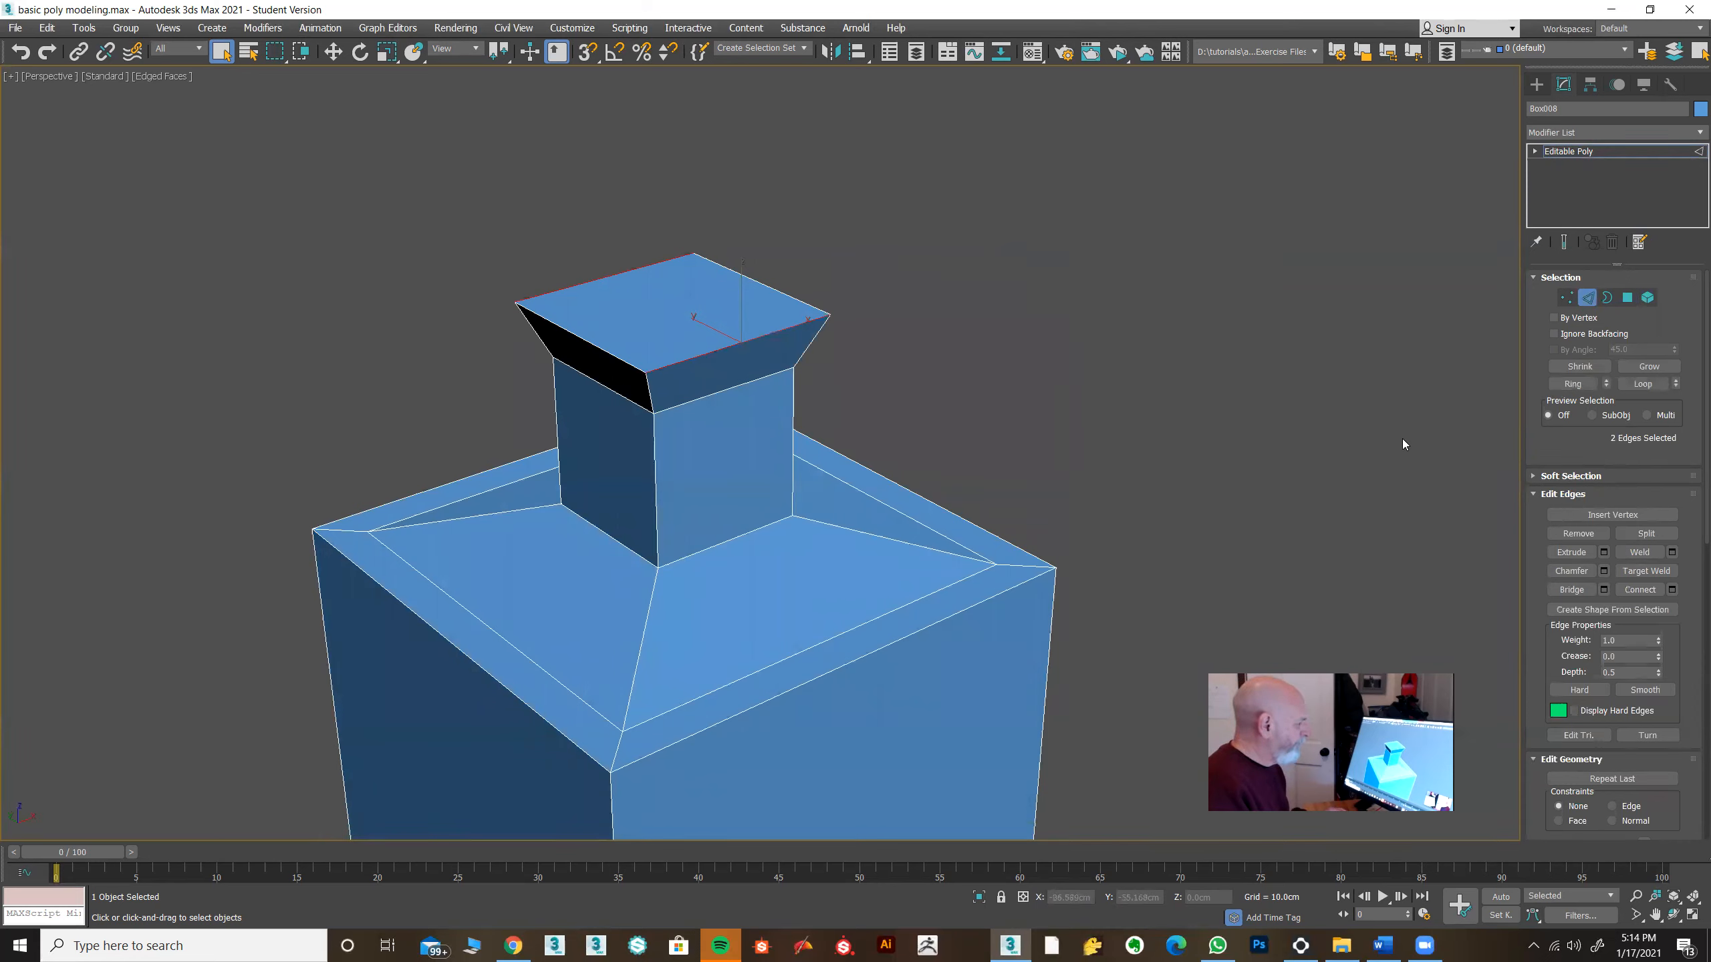
click(1672, 589)
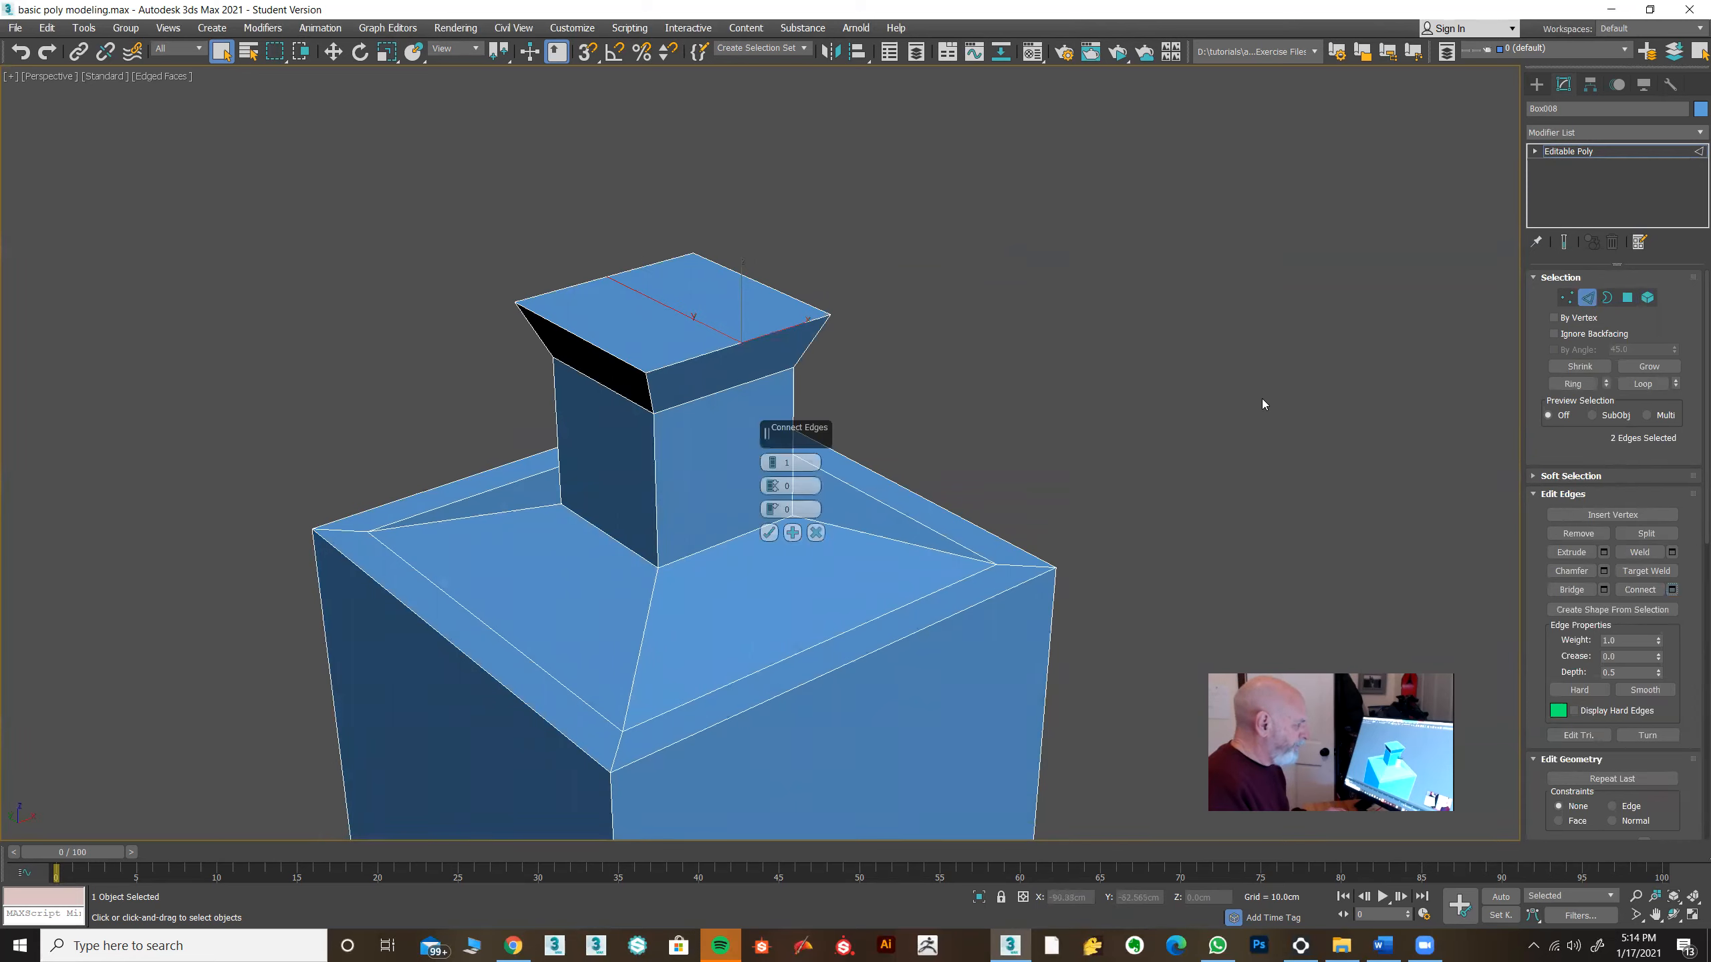
click(771, 463)
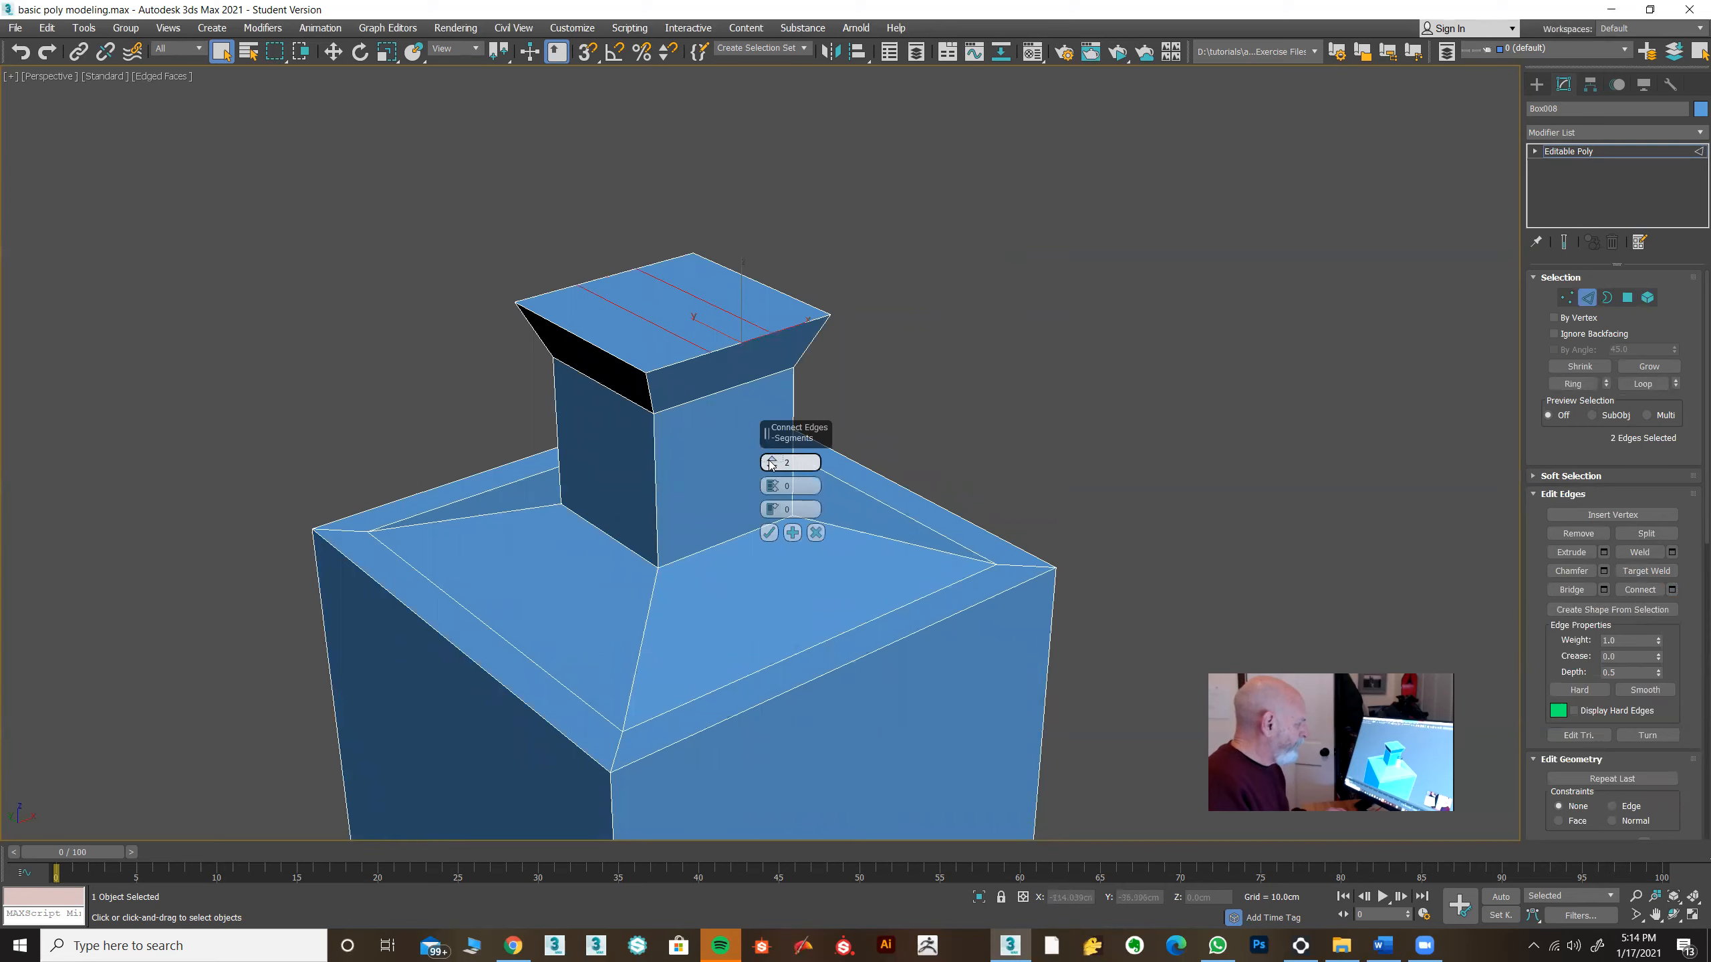
click(772, 463)
click(772, 533)
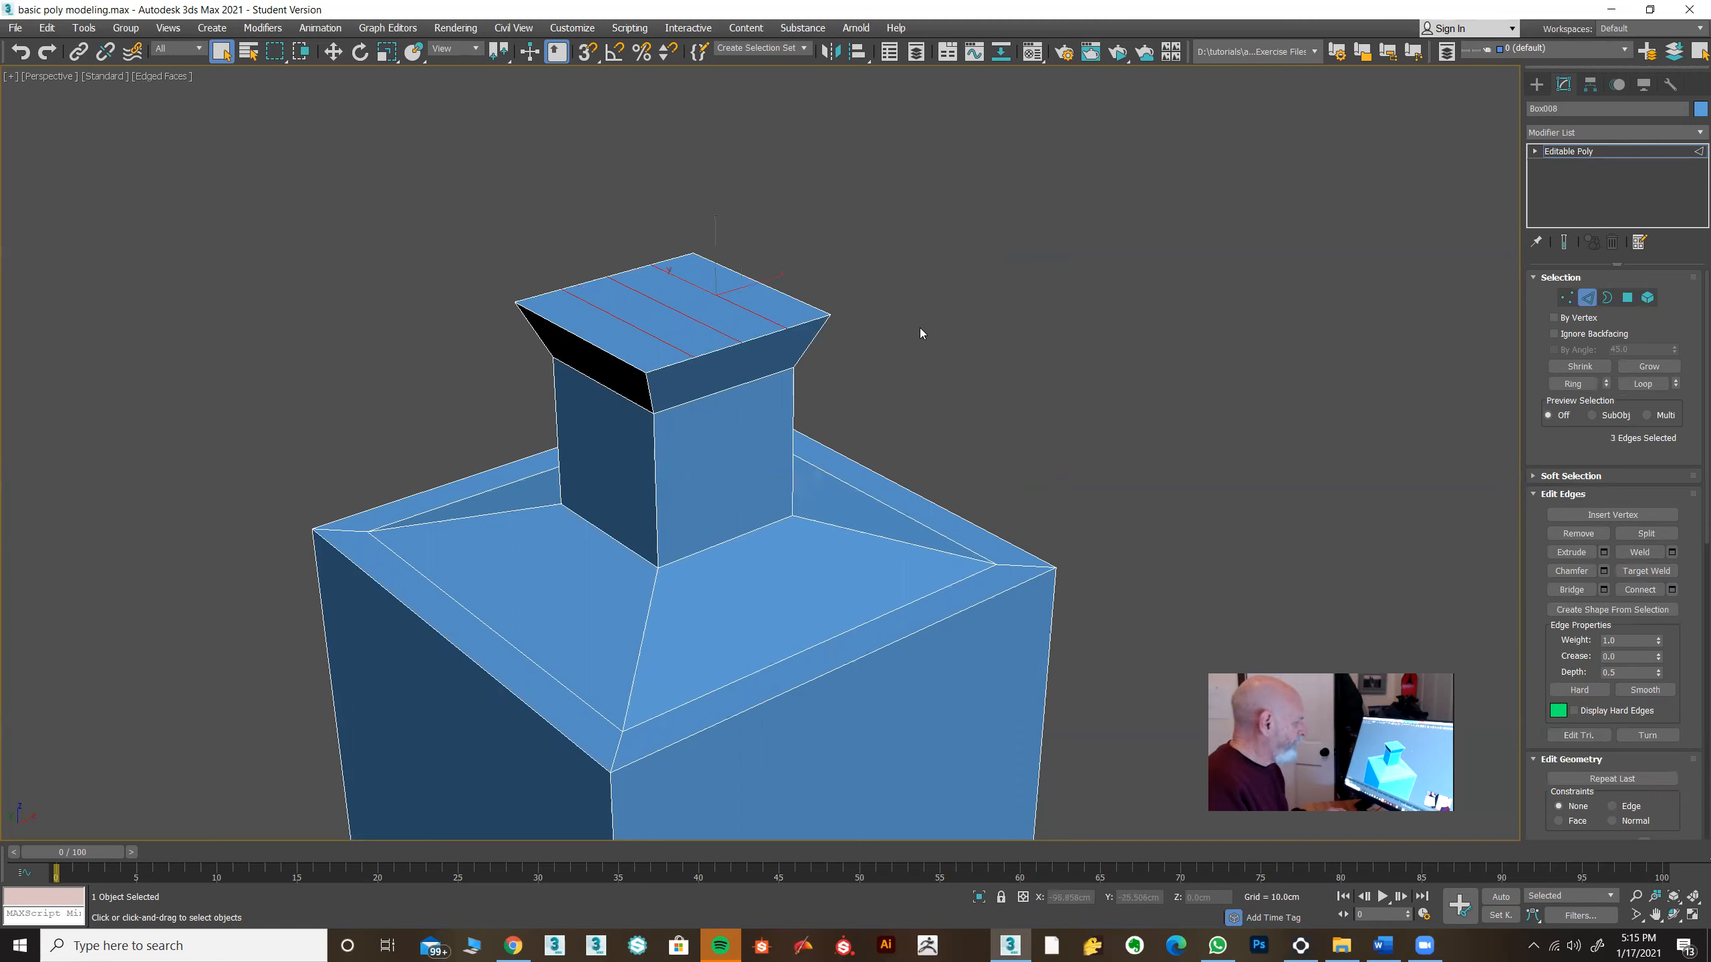
Step: Add the two parallel outer edges to the three new ones and connect them all to divide the cap's top into a 4 by 4 grid
alt+middle_drag(919, 327, 928, 336)
scroll(928, 337, up, 8)
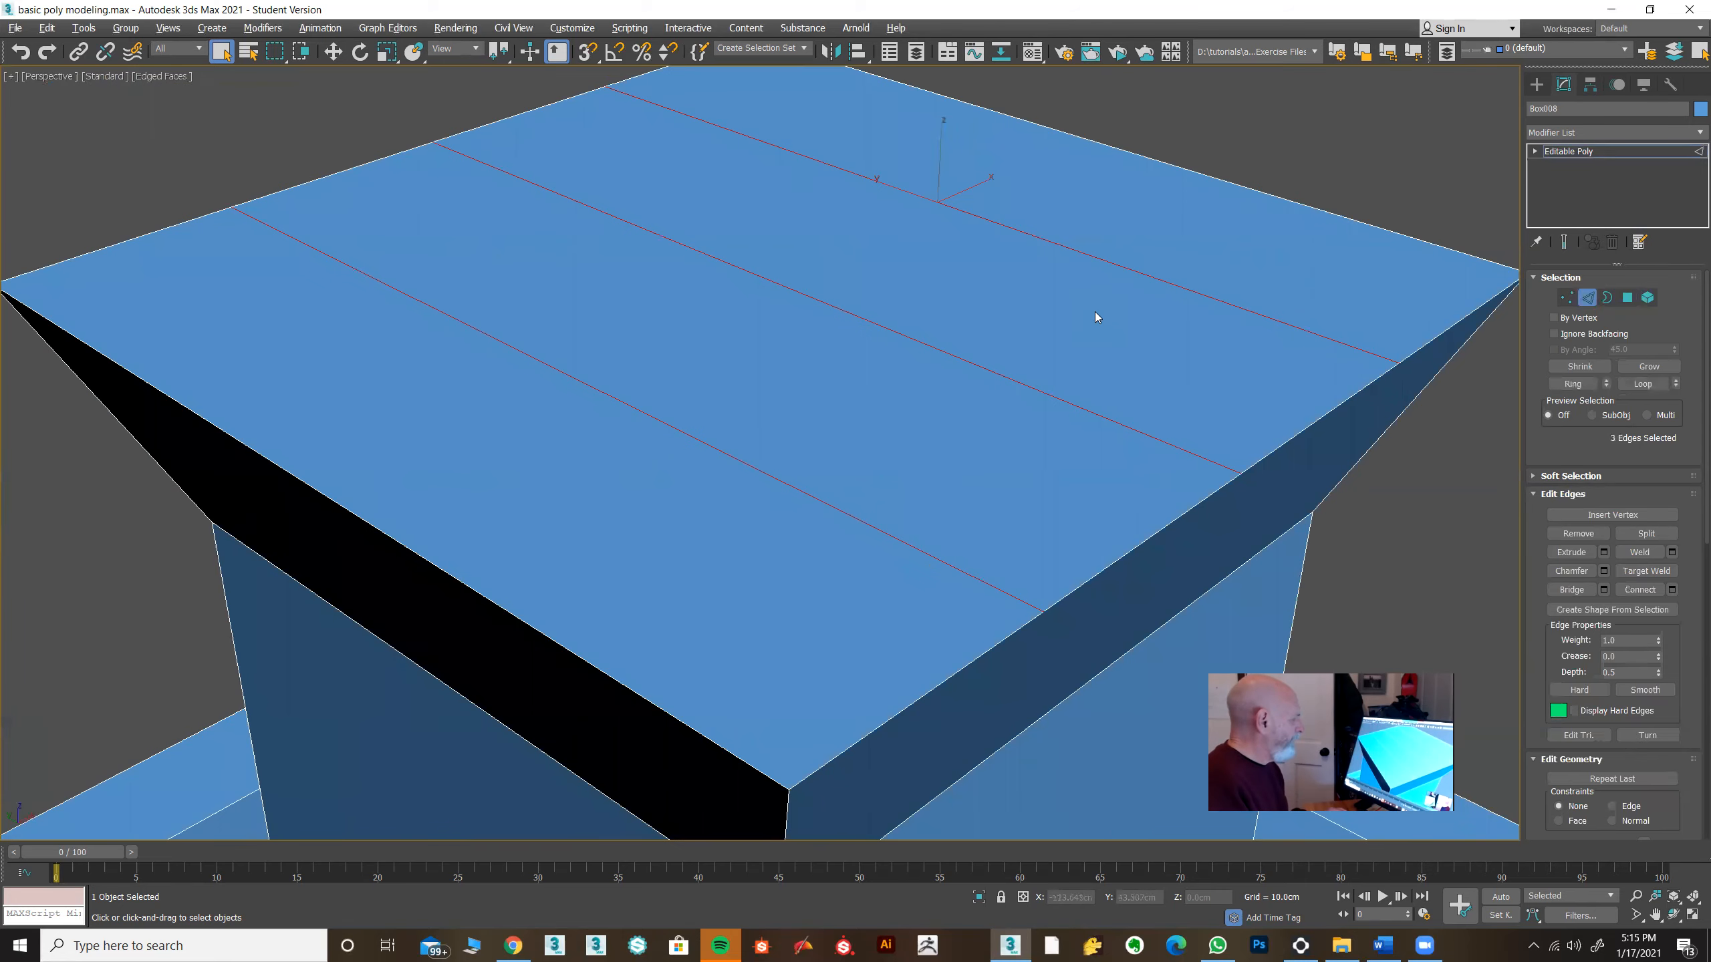
ctrl+click(1152, 160)
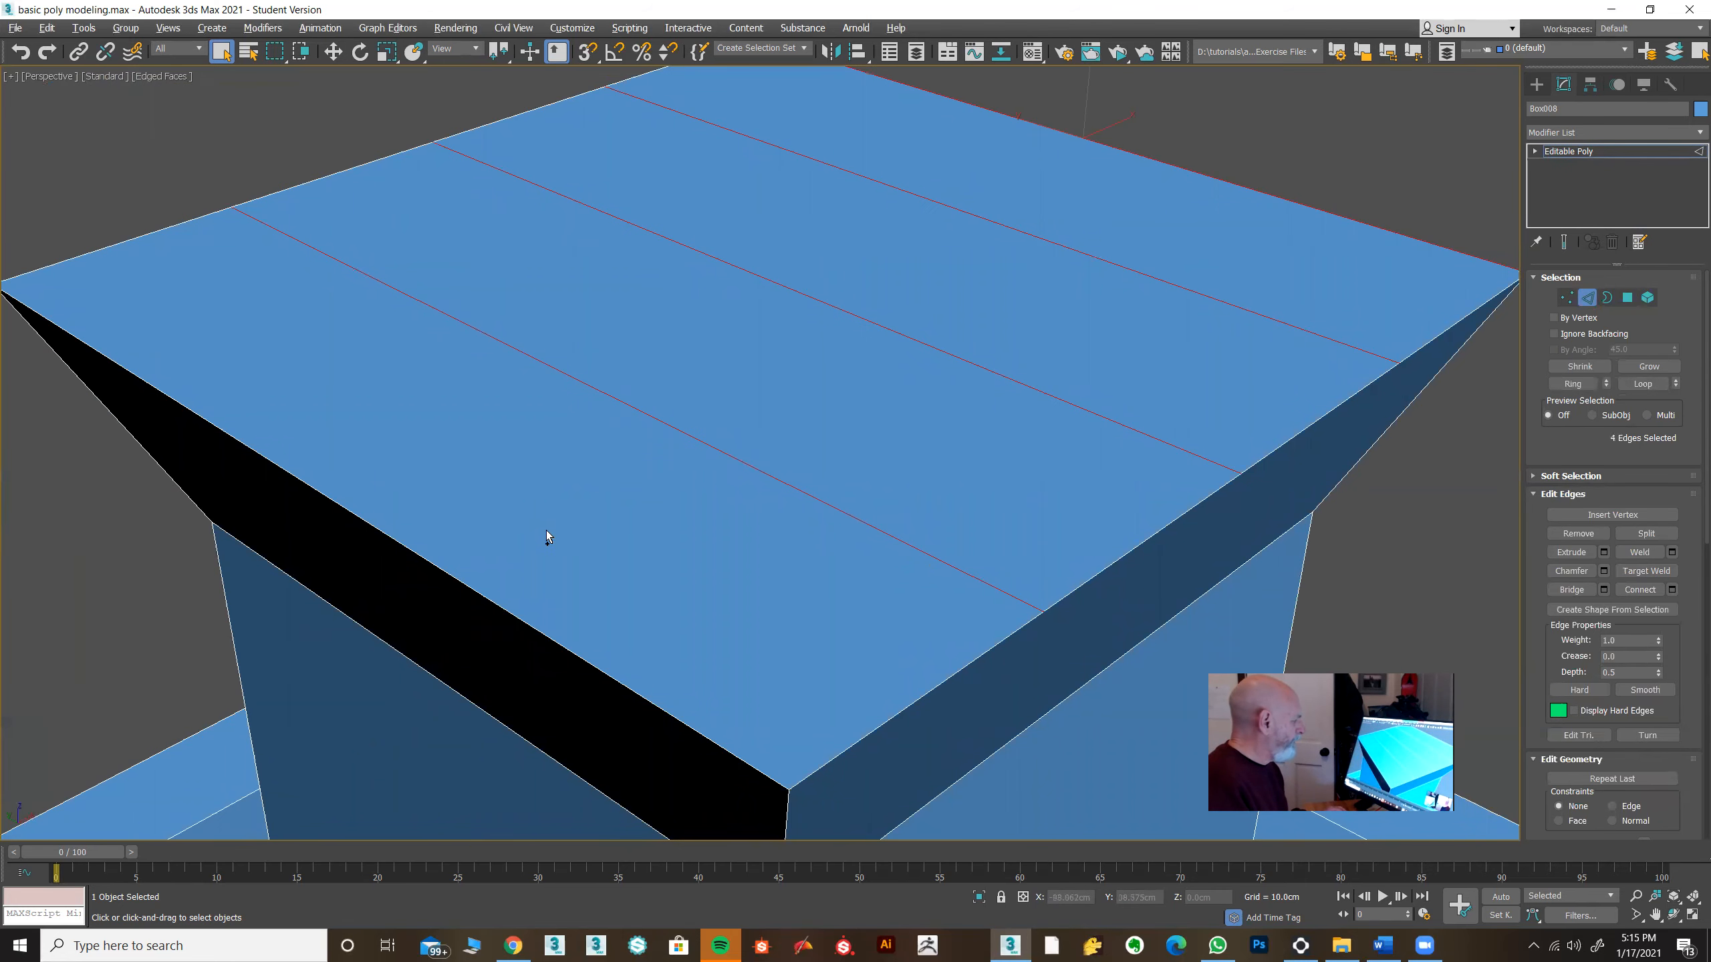
ctrl+click(484, 595)
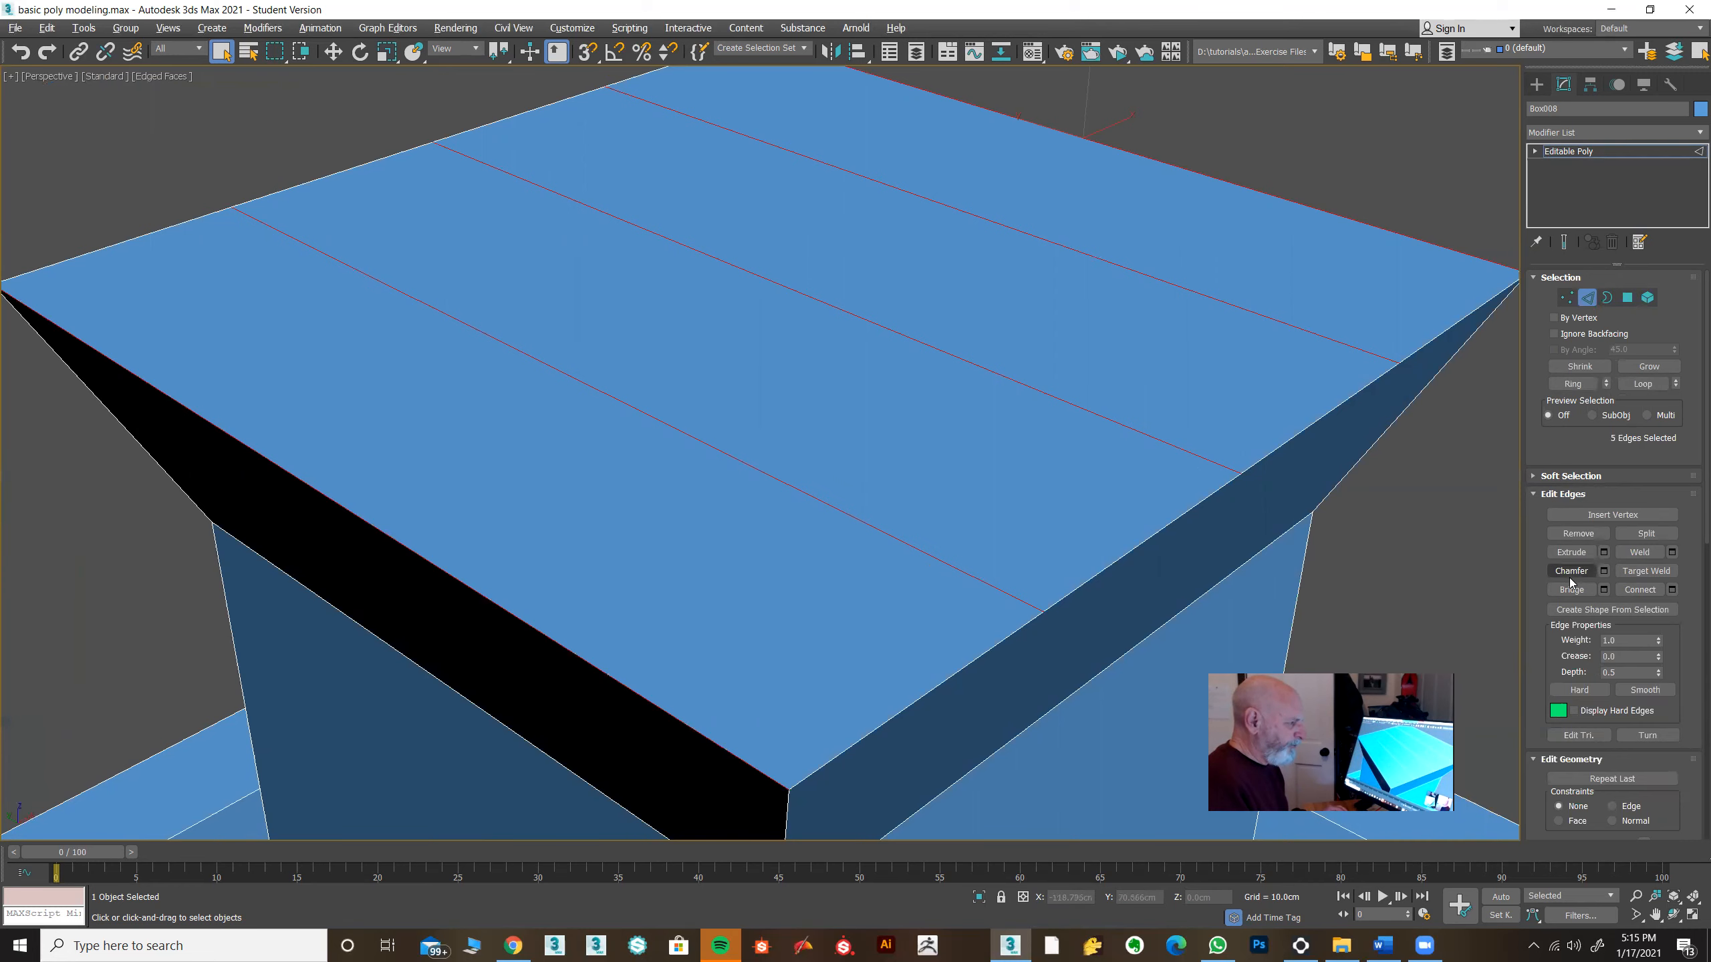
click(1639, 589)
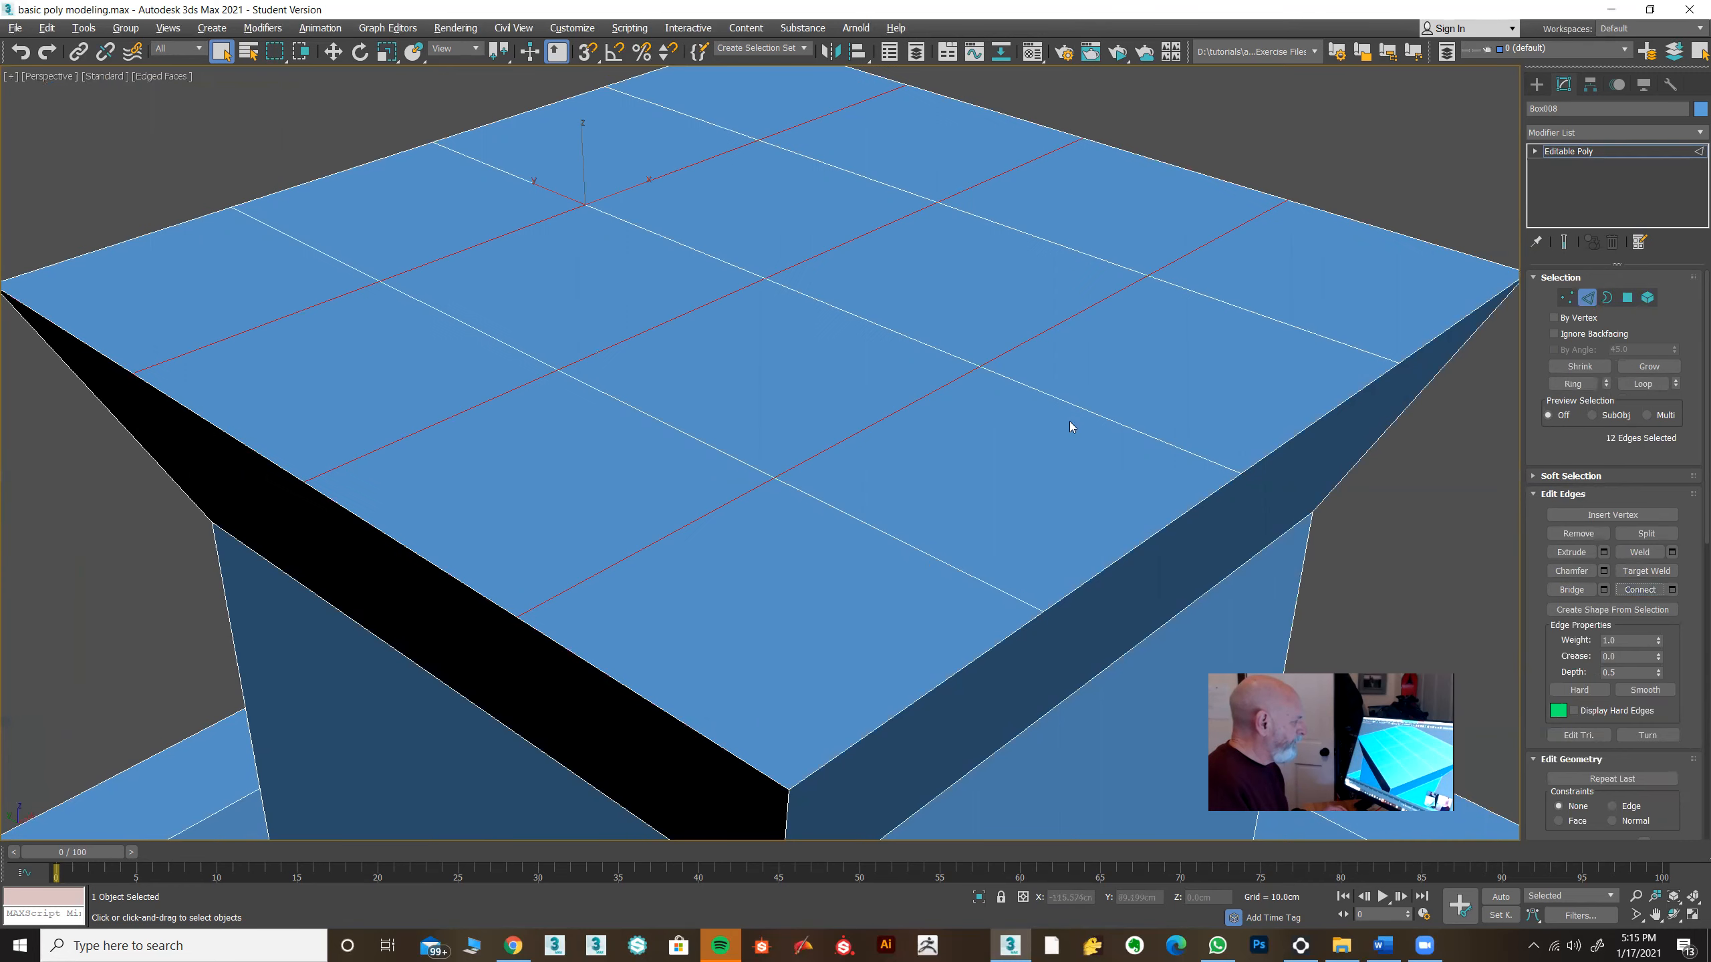
scroll(981, 415, down, 3)
click(1212, 264)
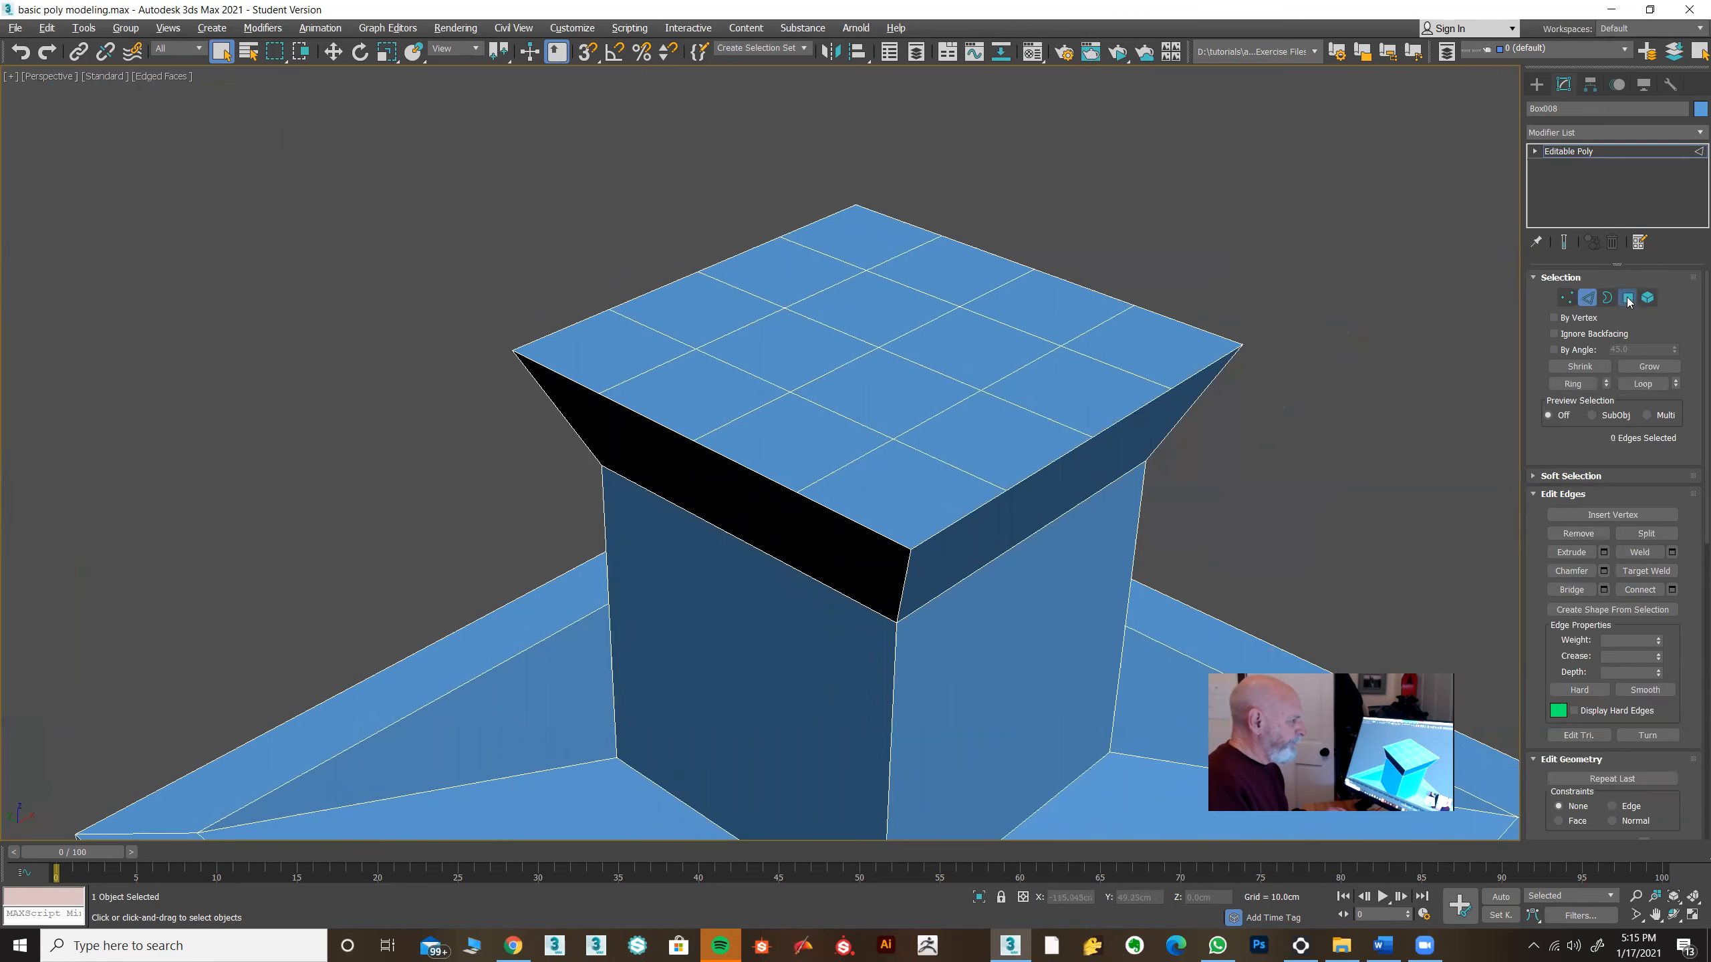
Step: Bevel the four corner polygons of the cap's top grid into spikes with height about 13.1 cm and outline about -4.7 cm
click(1628, 298)
middle_drag(1391, 324, 1310, 313)
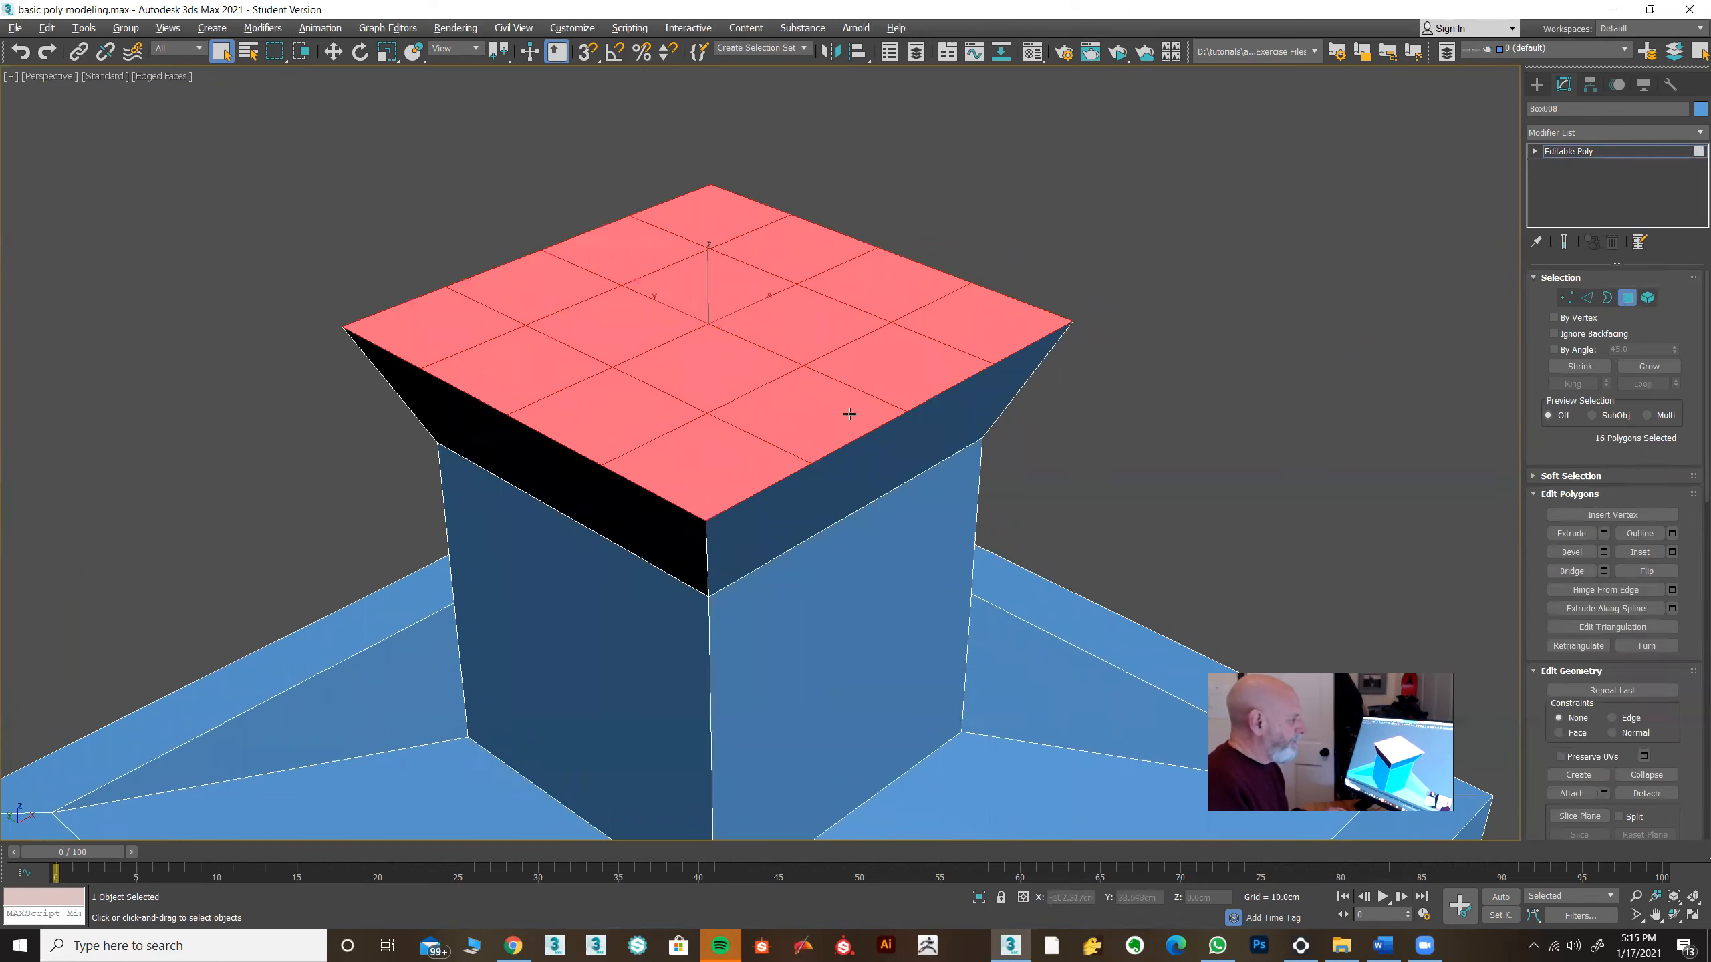
click(967, 335)
ctrl+click(718, 473)
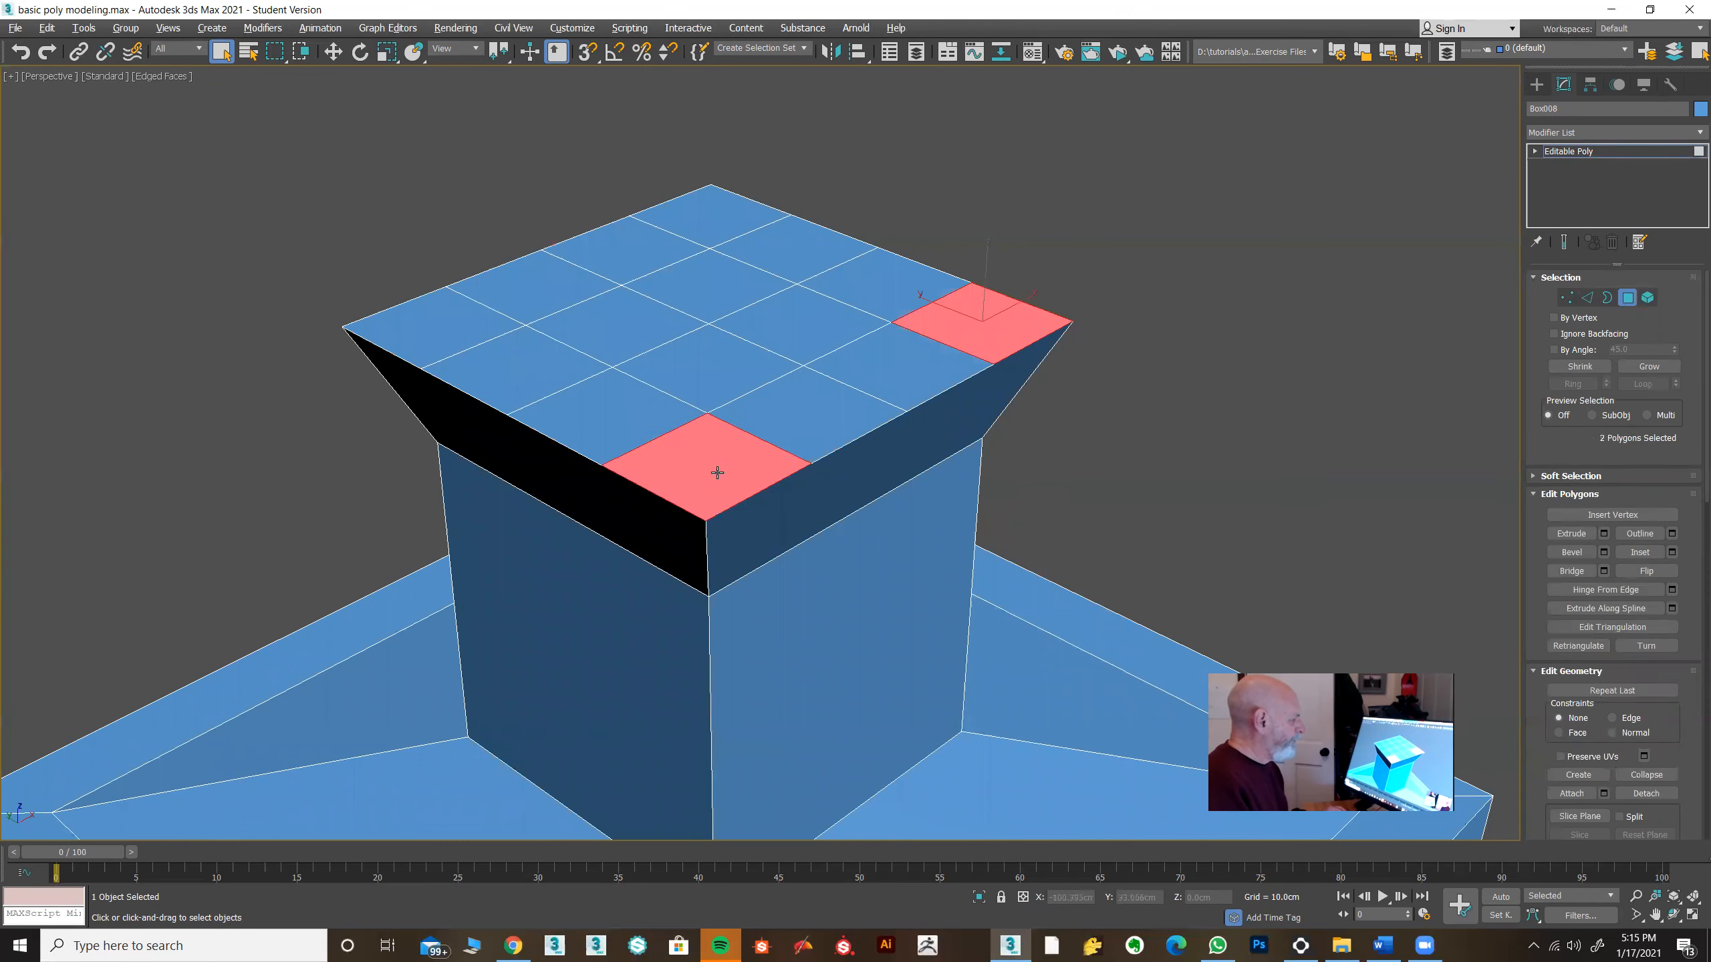
ctrl+click(409, 328)
ctrl+click(690, 220)
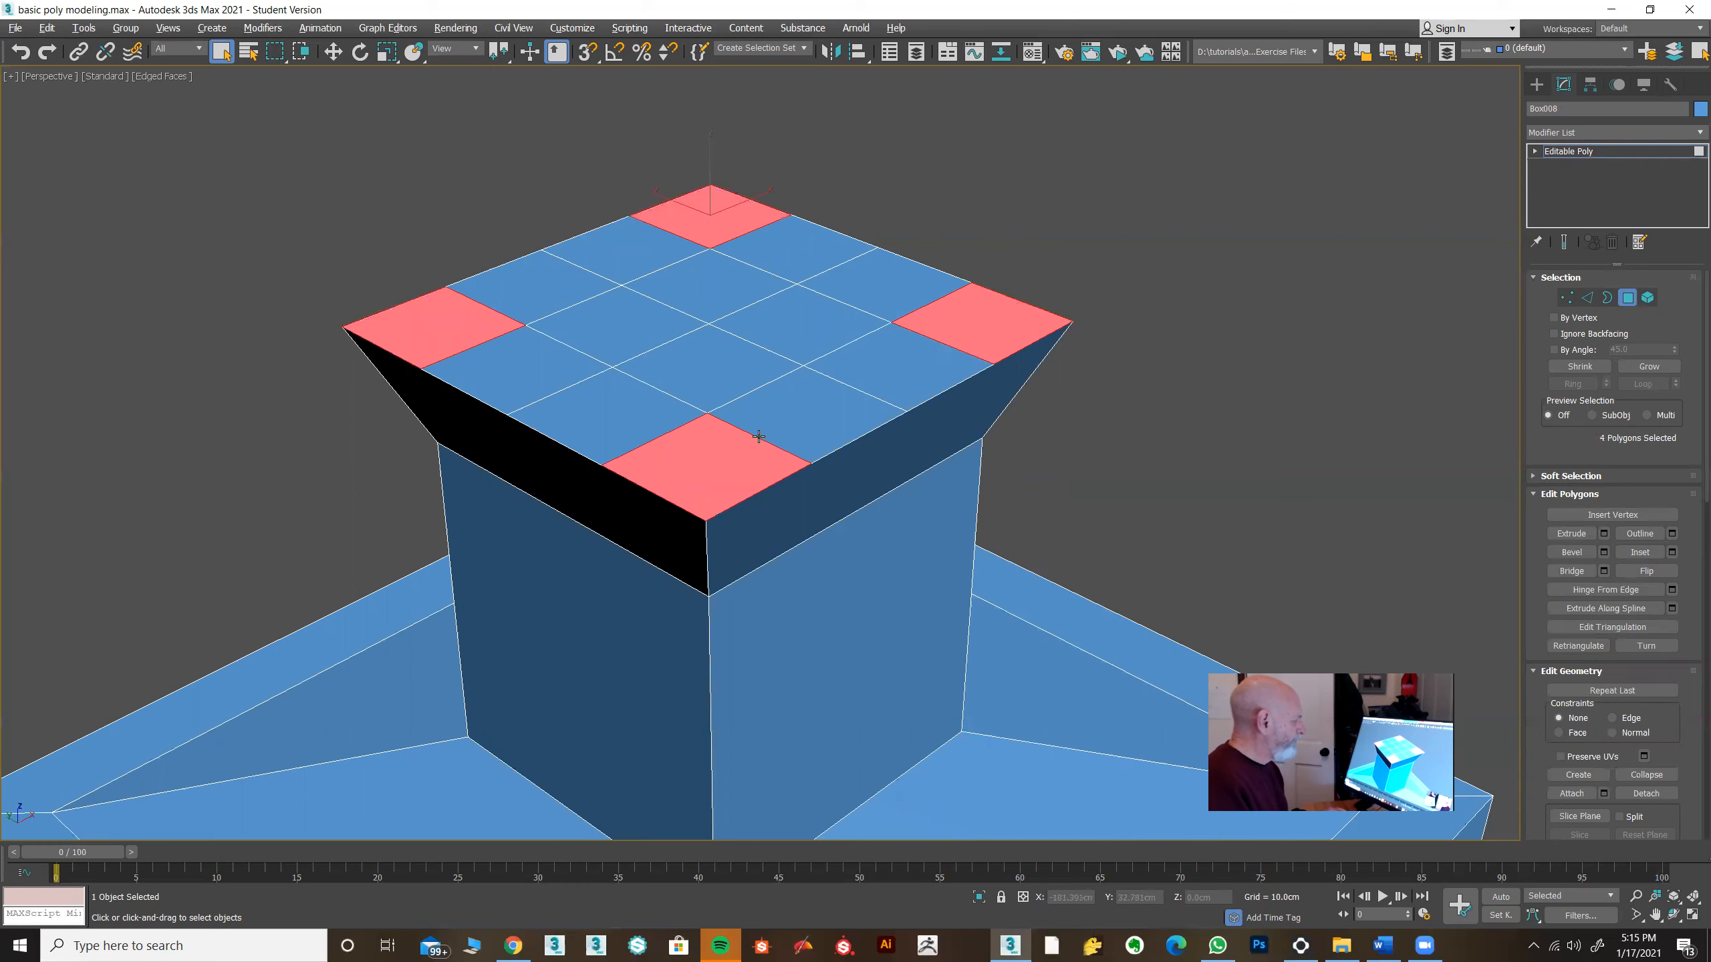
middle_drag(758, 449, 762, 544)
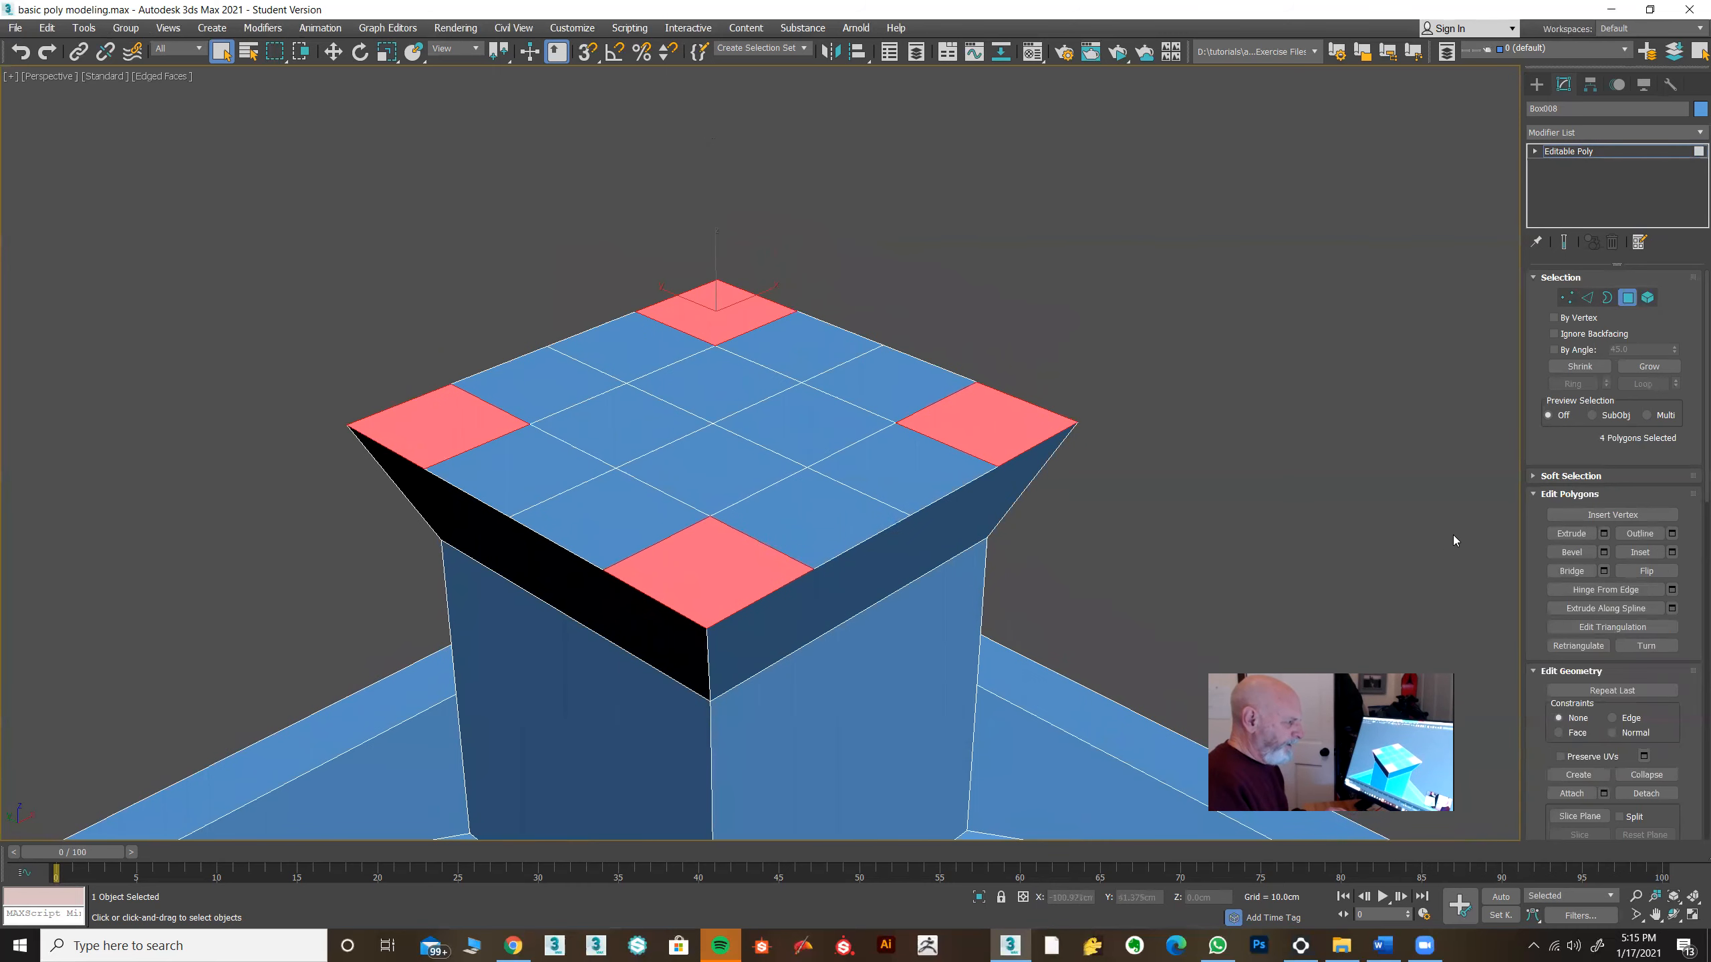
click(1603, 552)
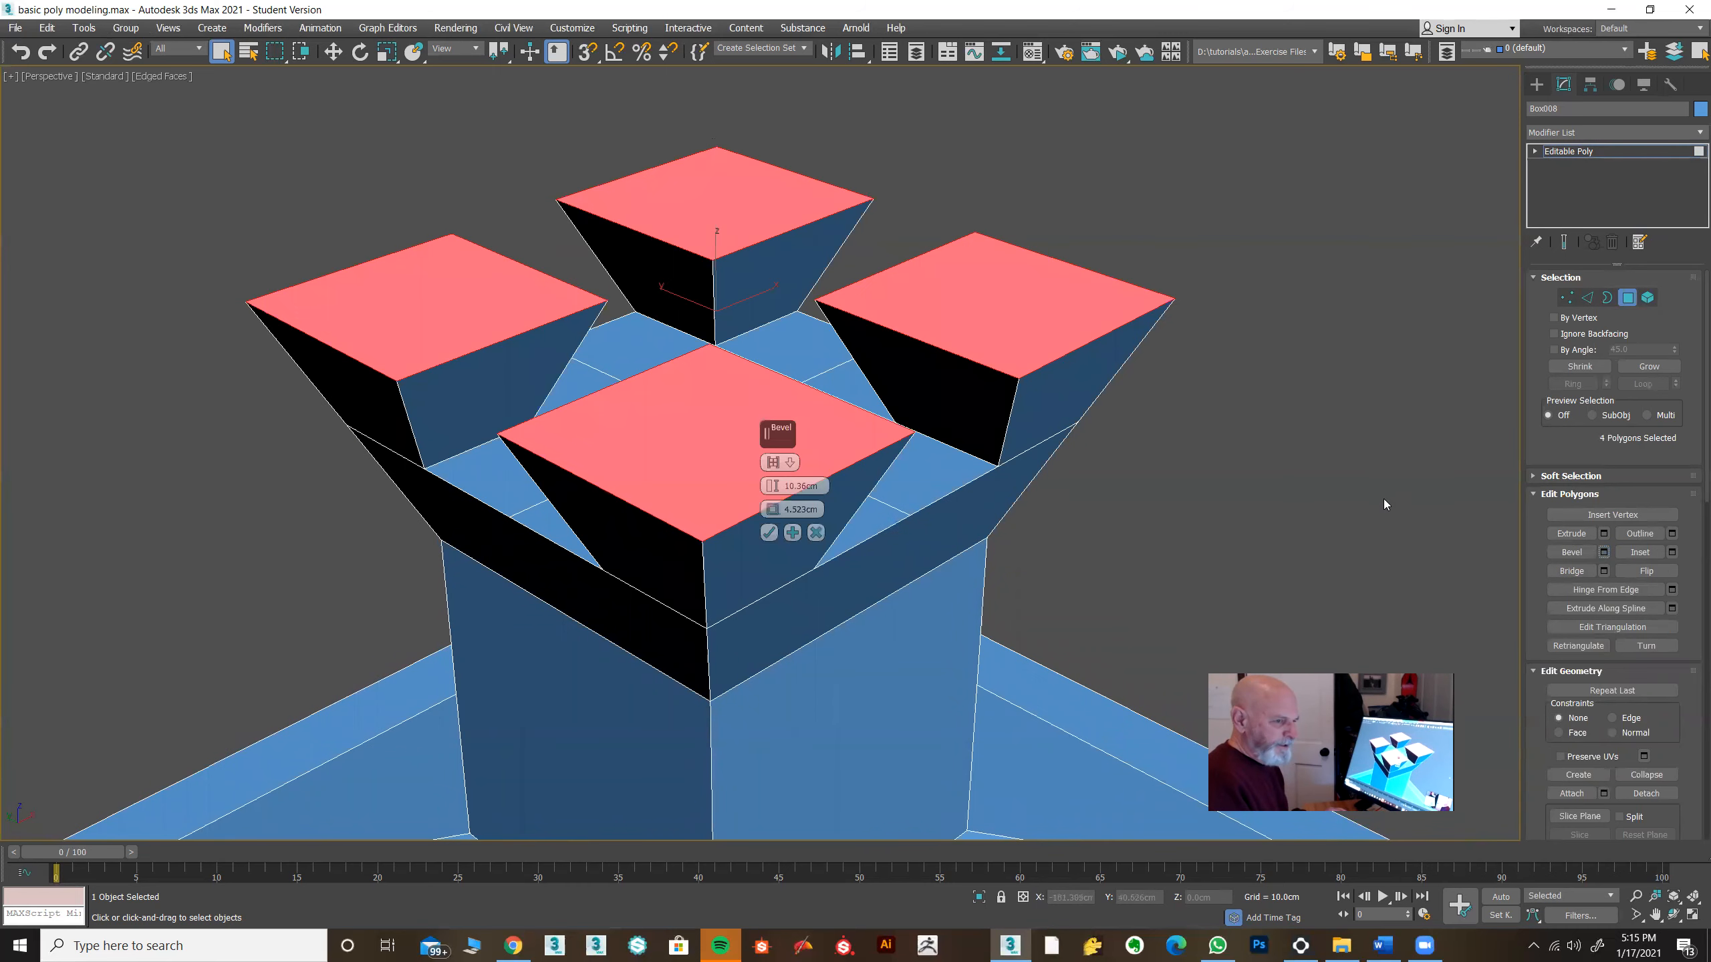
right_click(772, 512)
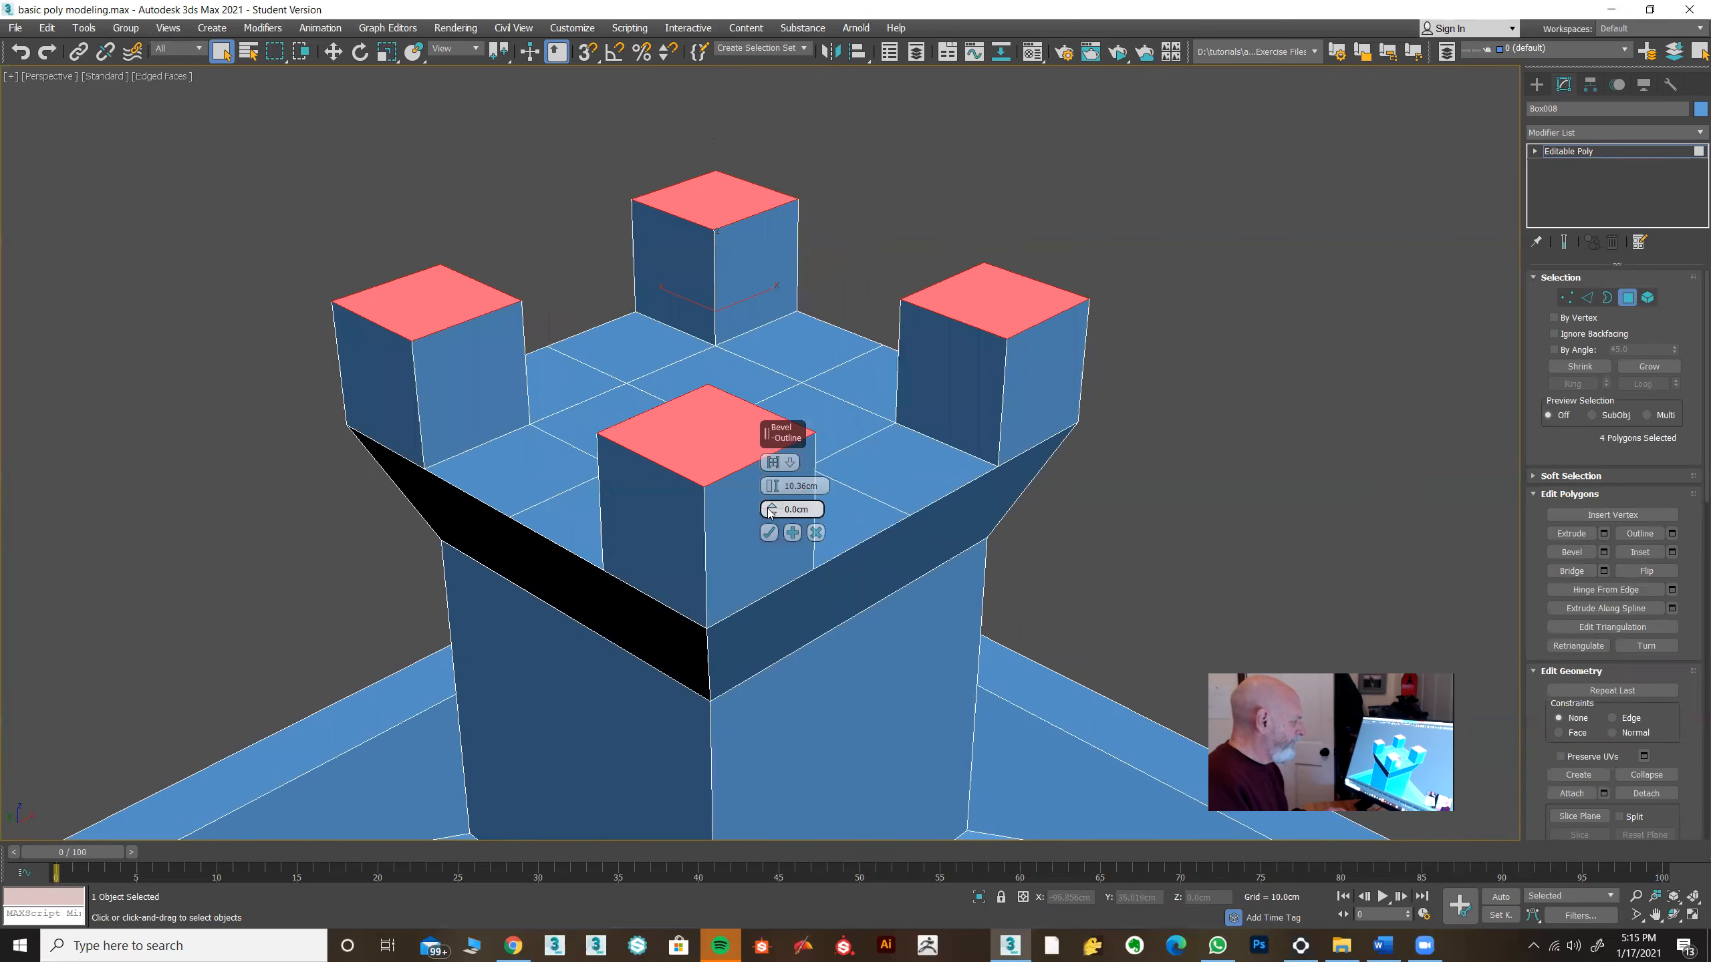
drag(773, 515, 774, 552)
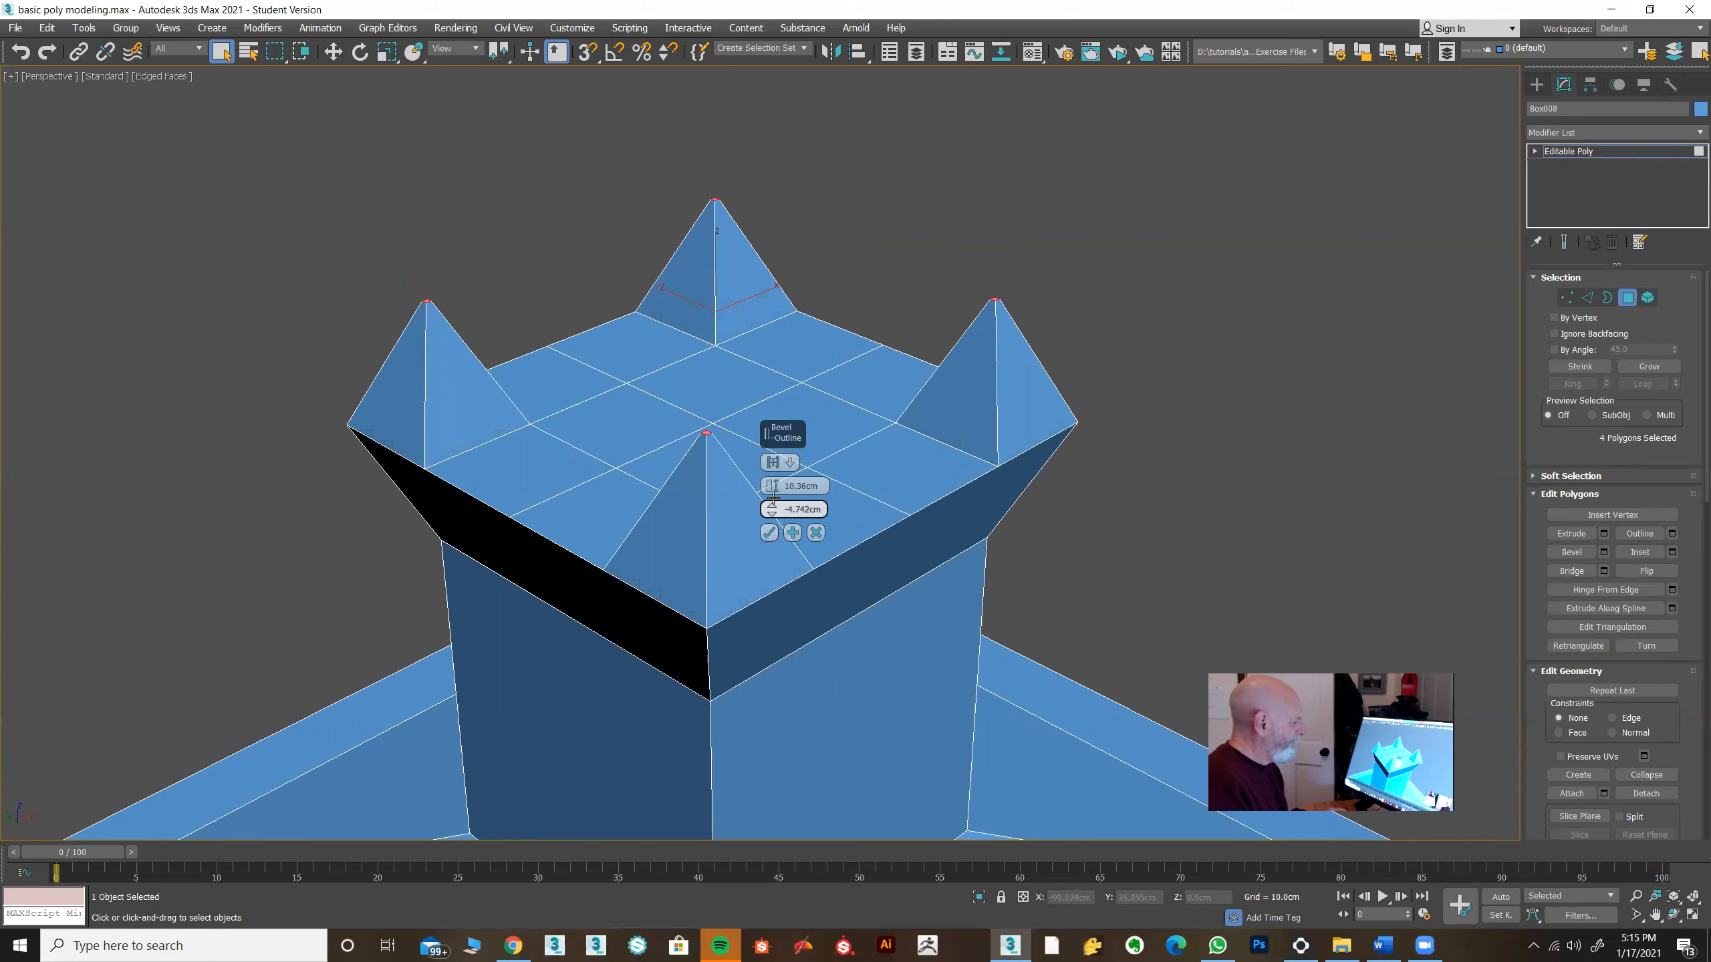
drag(773, 485, 770, 454)
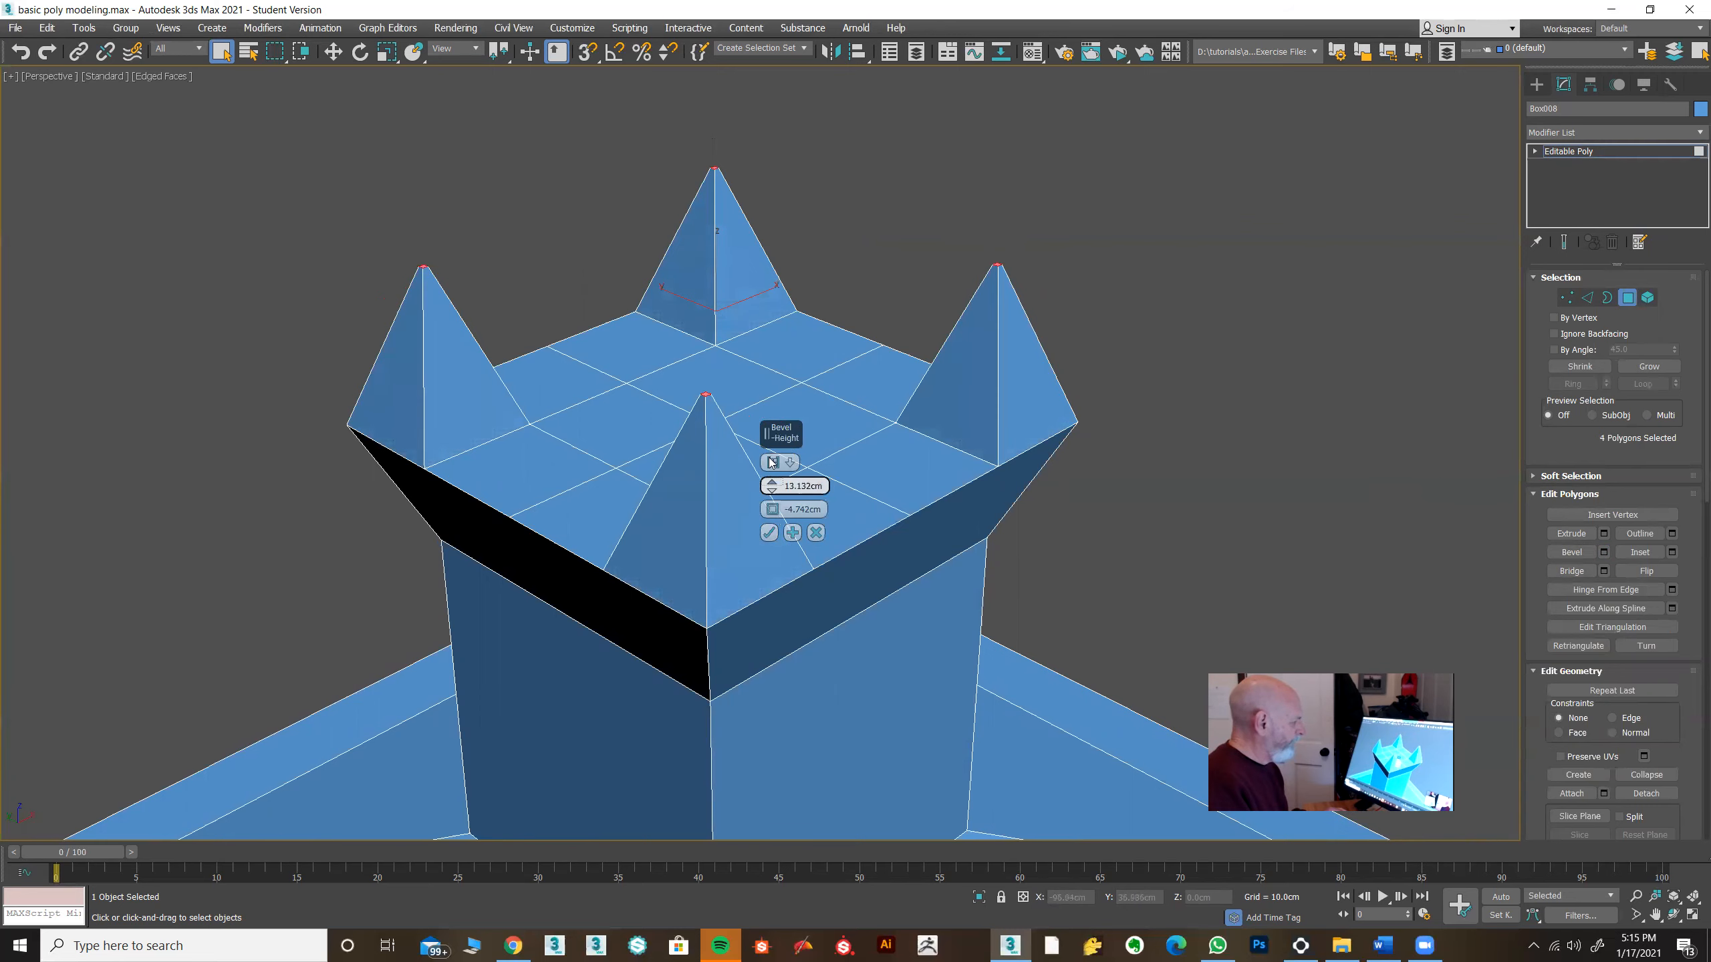
click(768, 533)
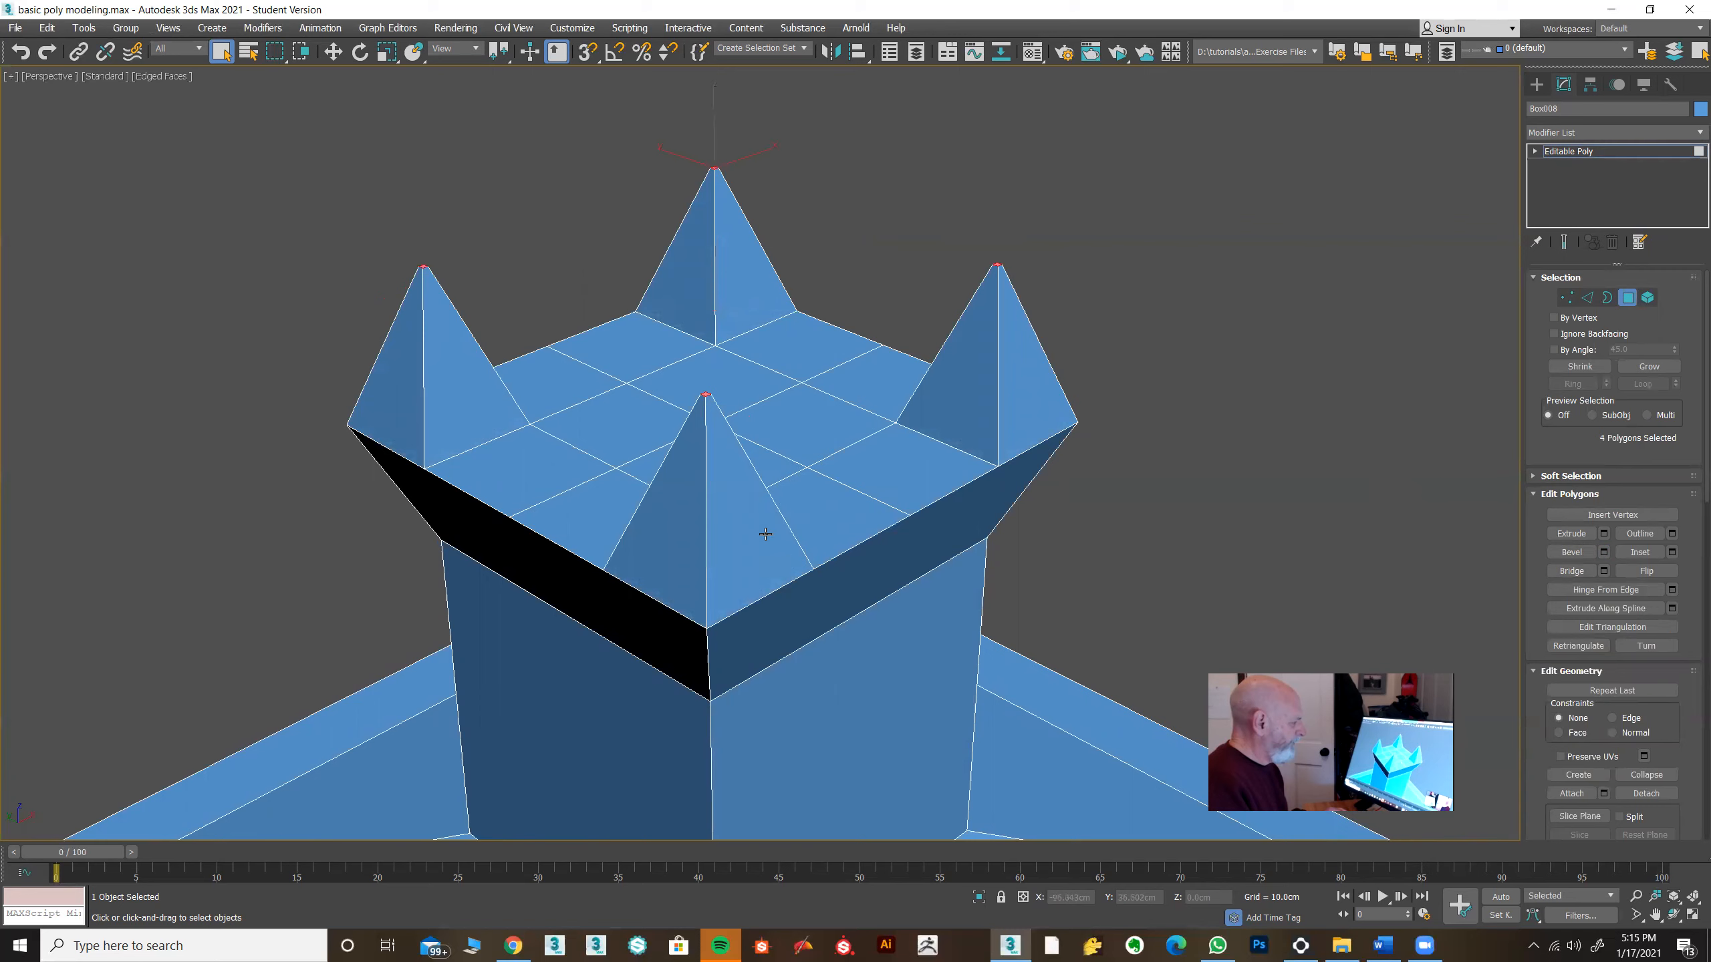
Step: Bevel the 12 remaining polygons of the cap's top by polygon, with height about 4.7 cm and outline about -4.7 cm
click(831, 519)
ctrl+click(910, 469)
ctrl+click(825, 439)
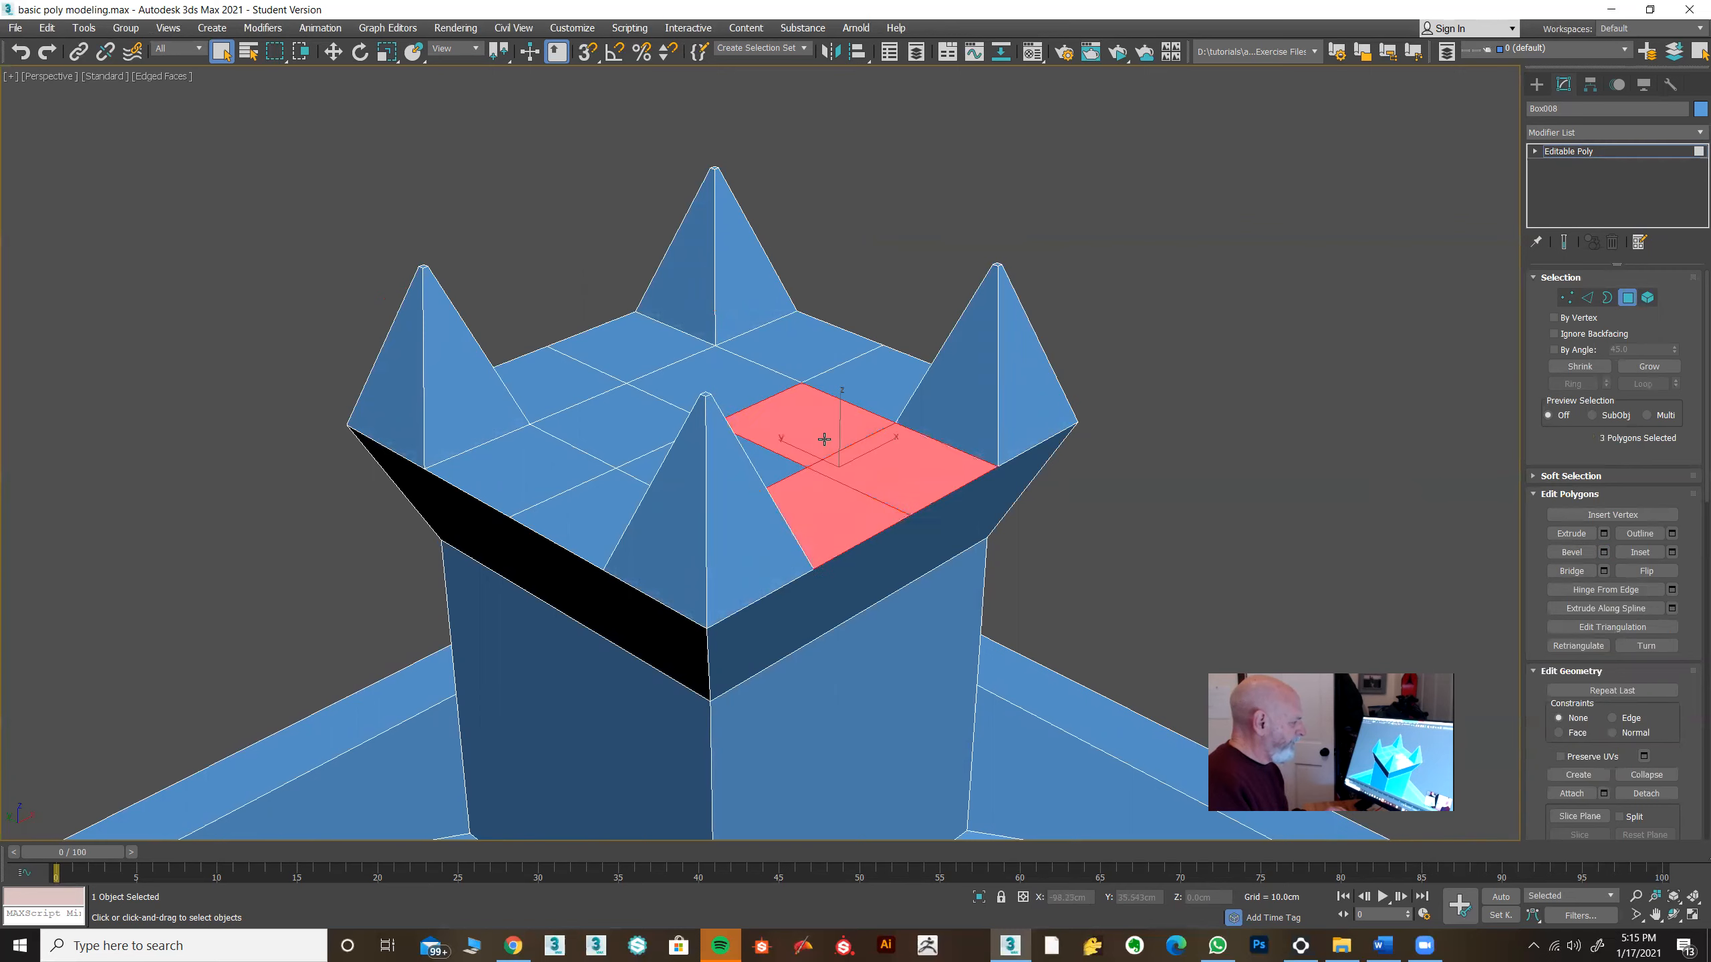
ctrl+click(848, 388)
ctrl+click(808, 356)
ctrl+click(773, 381)
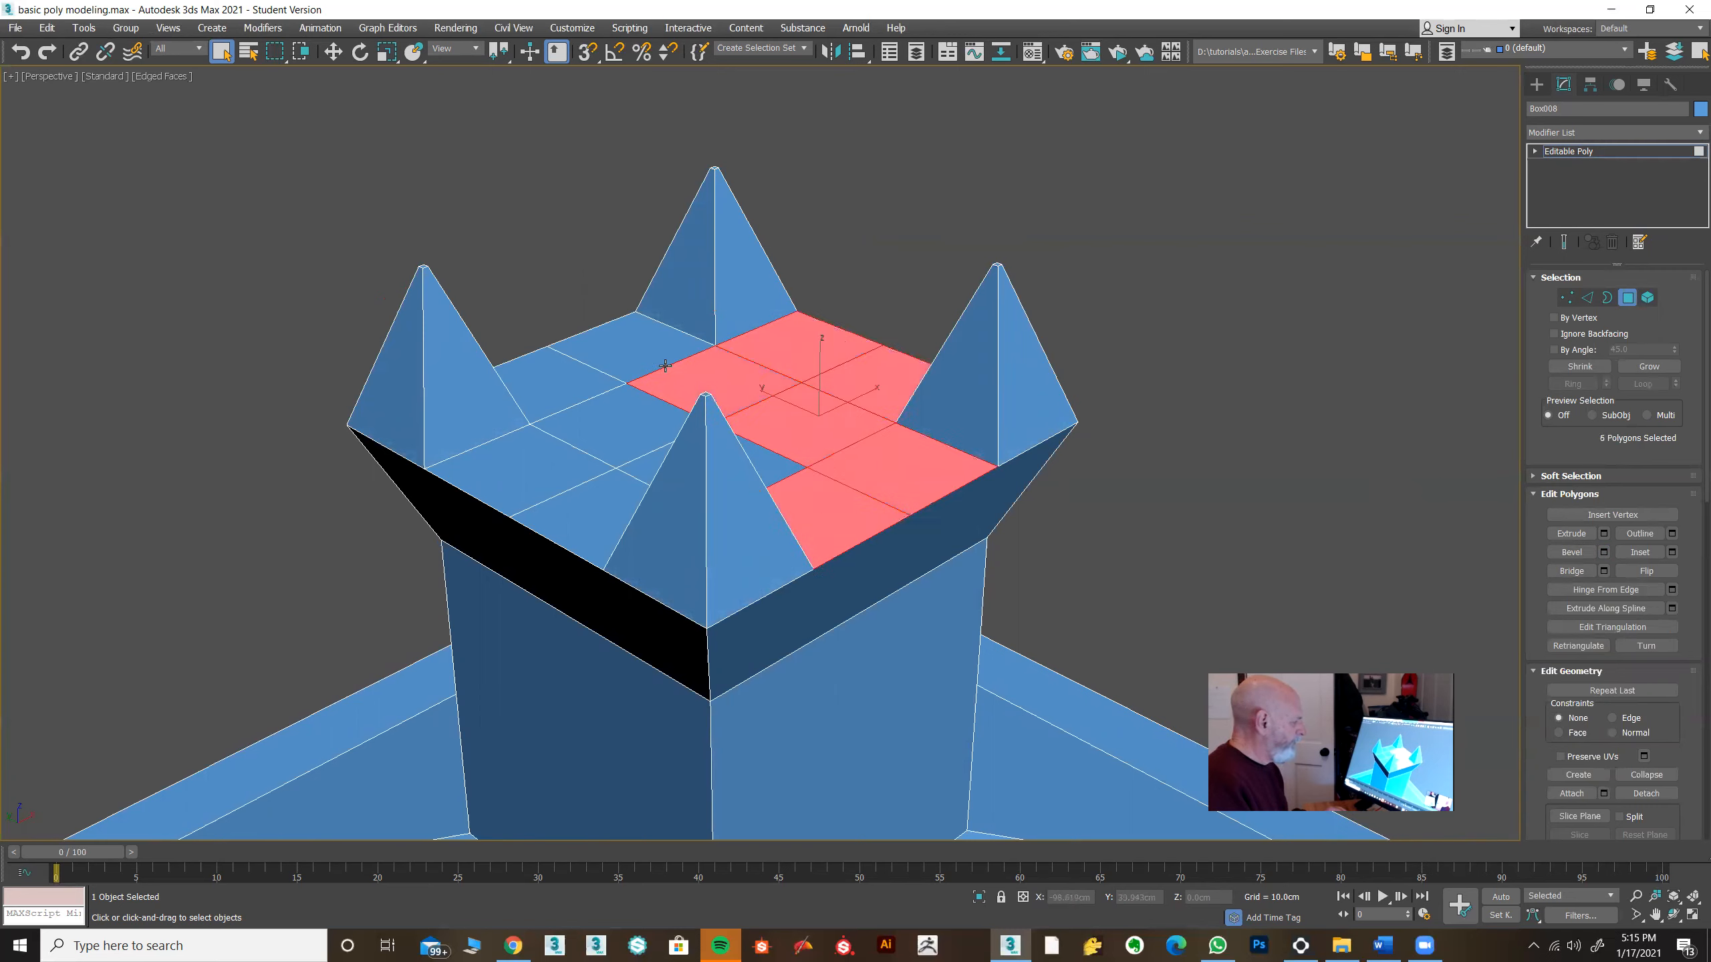
ctrl+click(604, 363)
ctrl+click(575, 389)
ctrl+click(614, 424)
ctrl+click(568, 465)
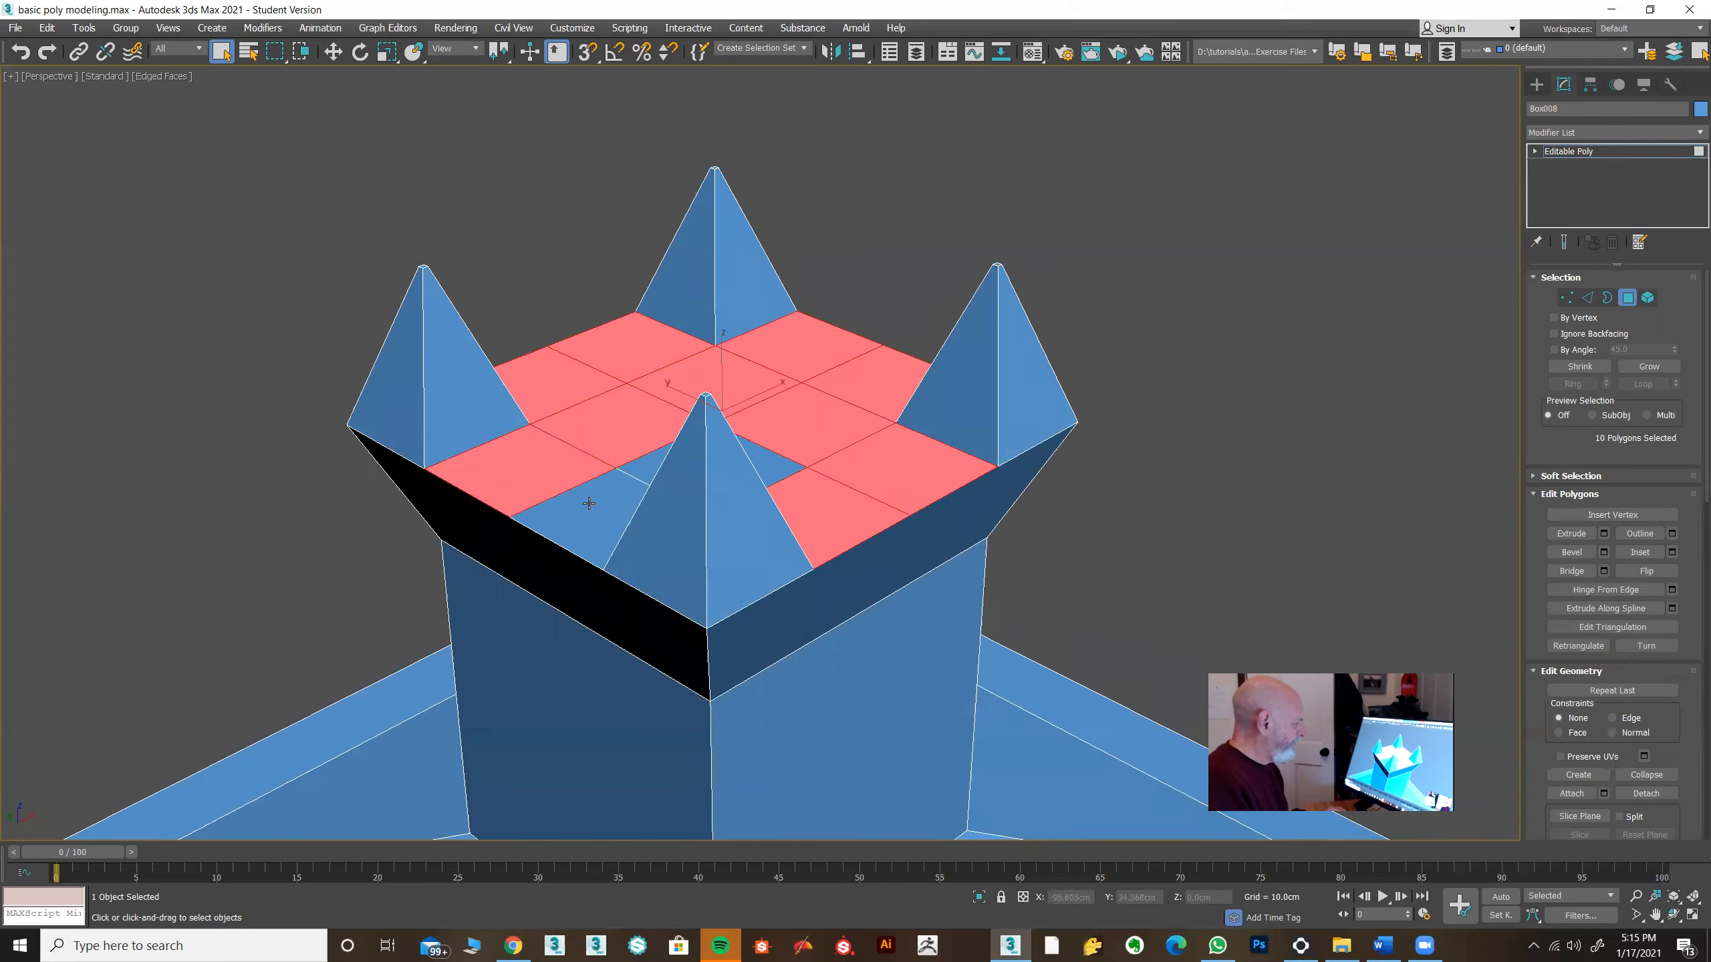
ctrl+click(590, 507)
ctrl+click(646, 468)
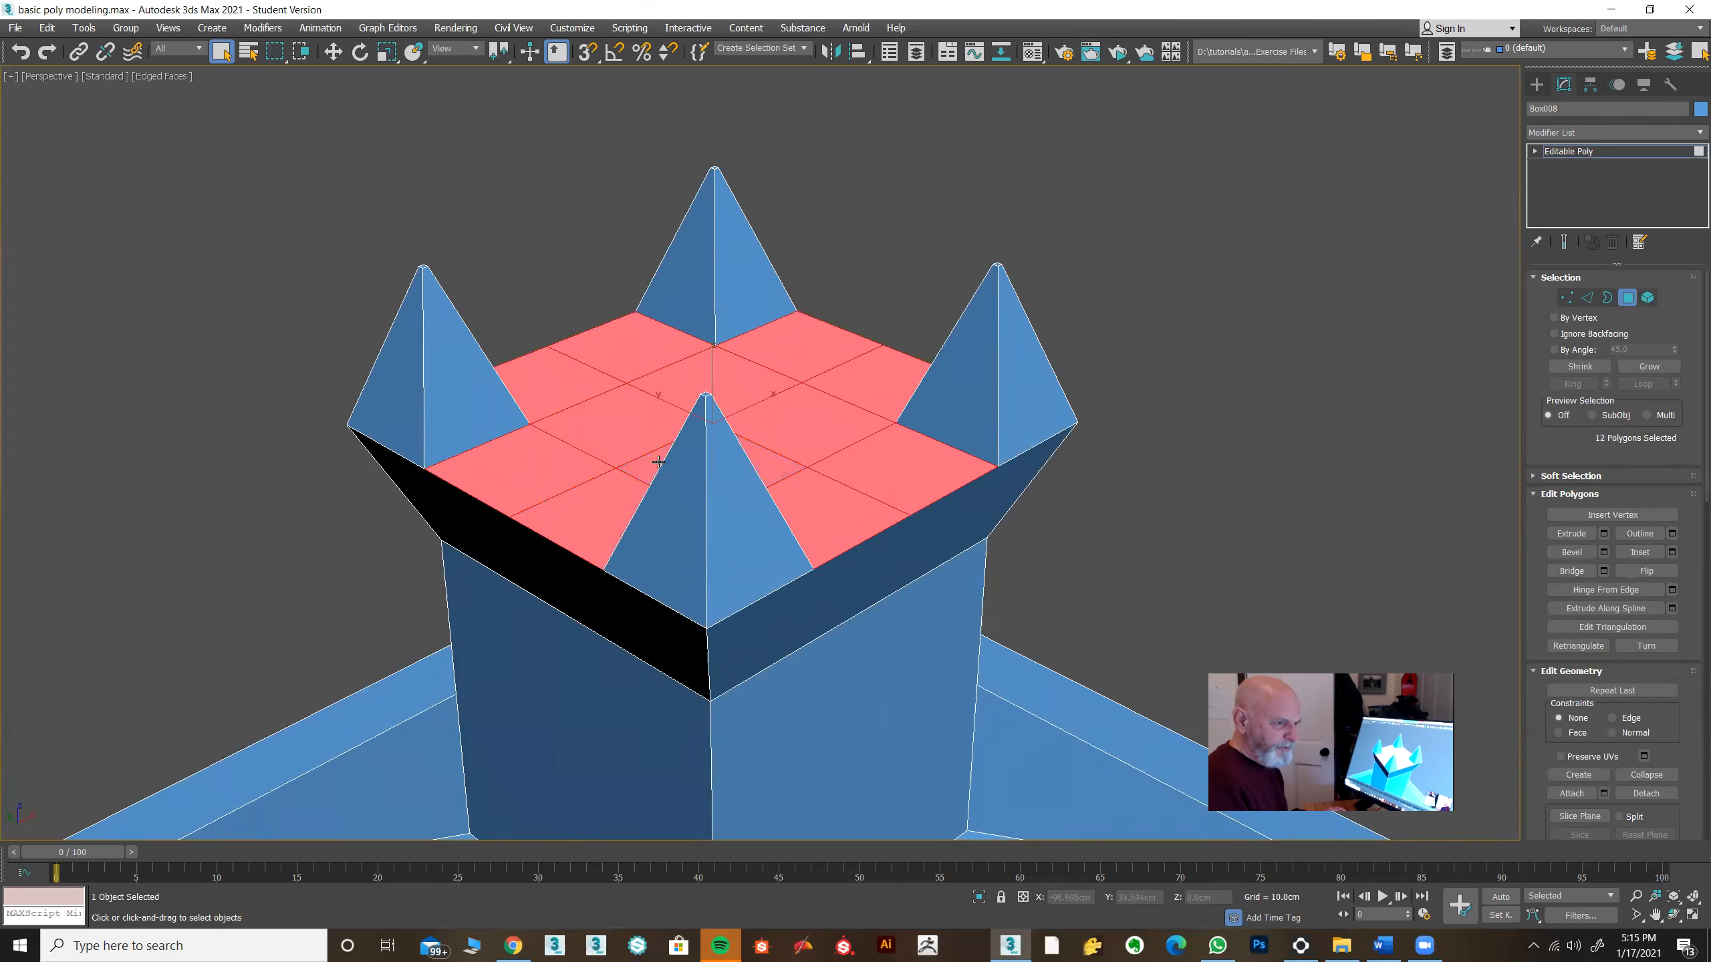
alt+middle_drag(658, 462, 670, 477)
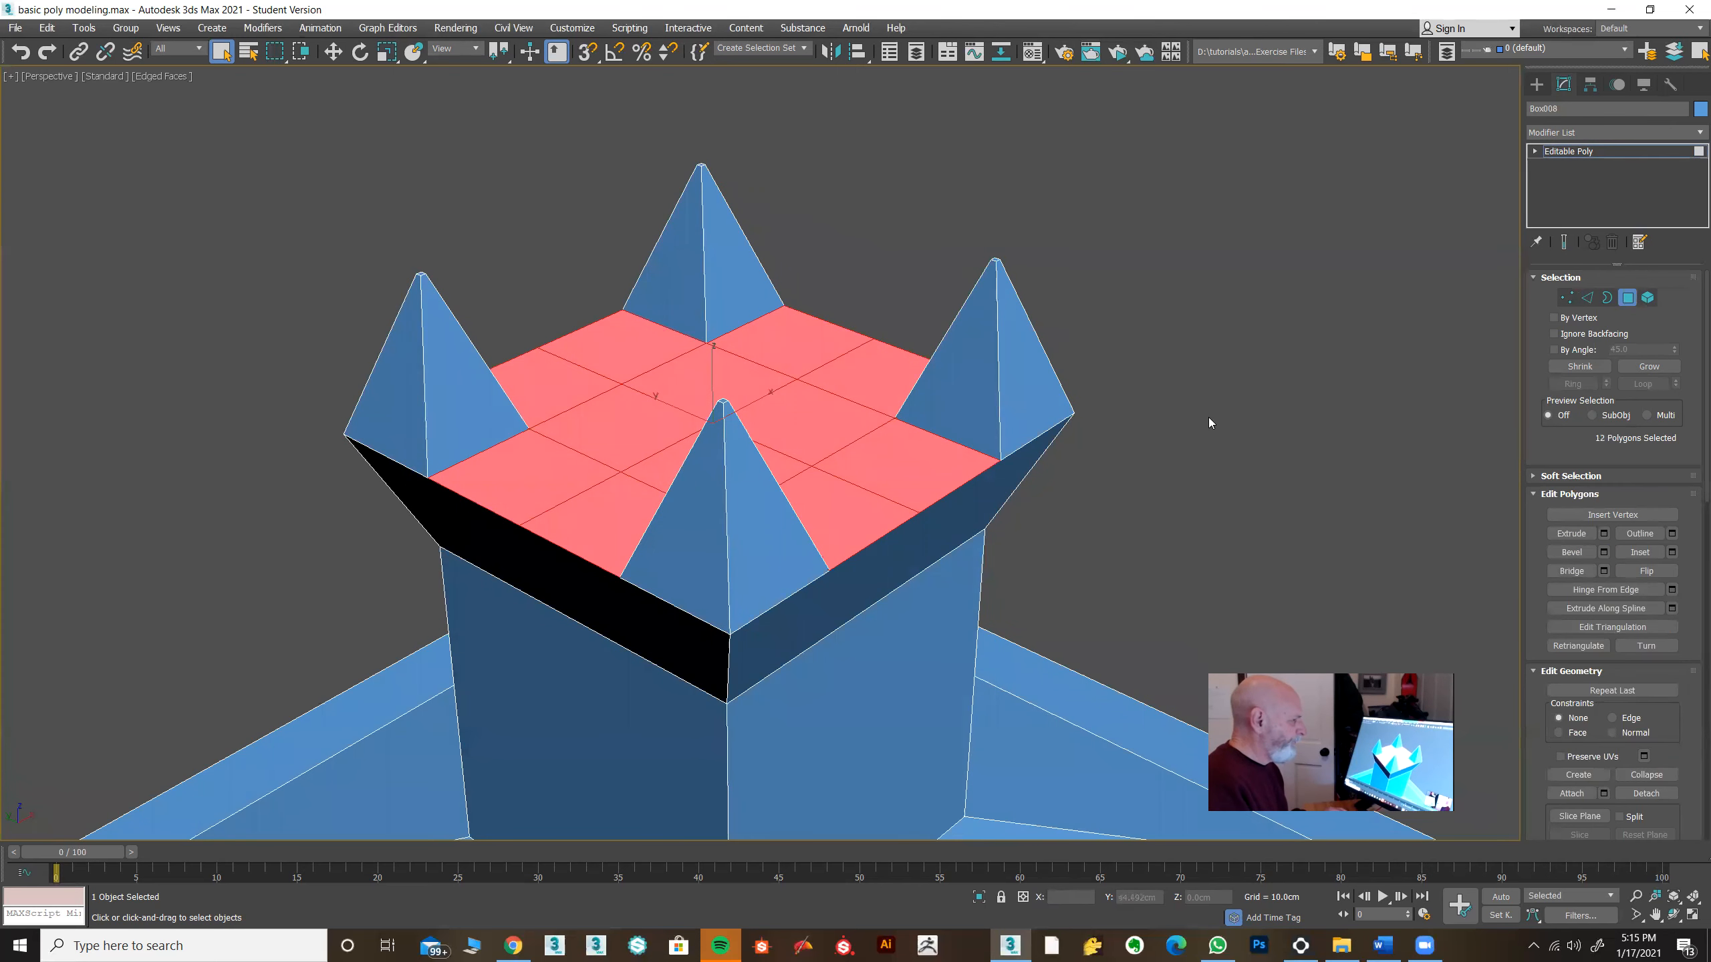
click(1604, 553)
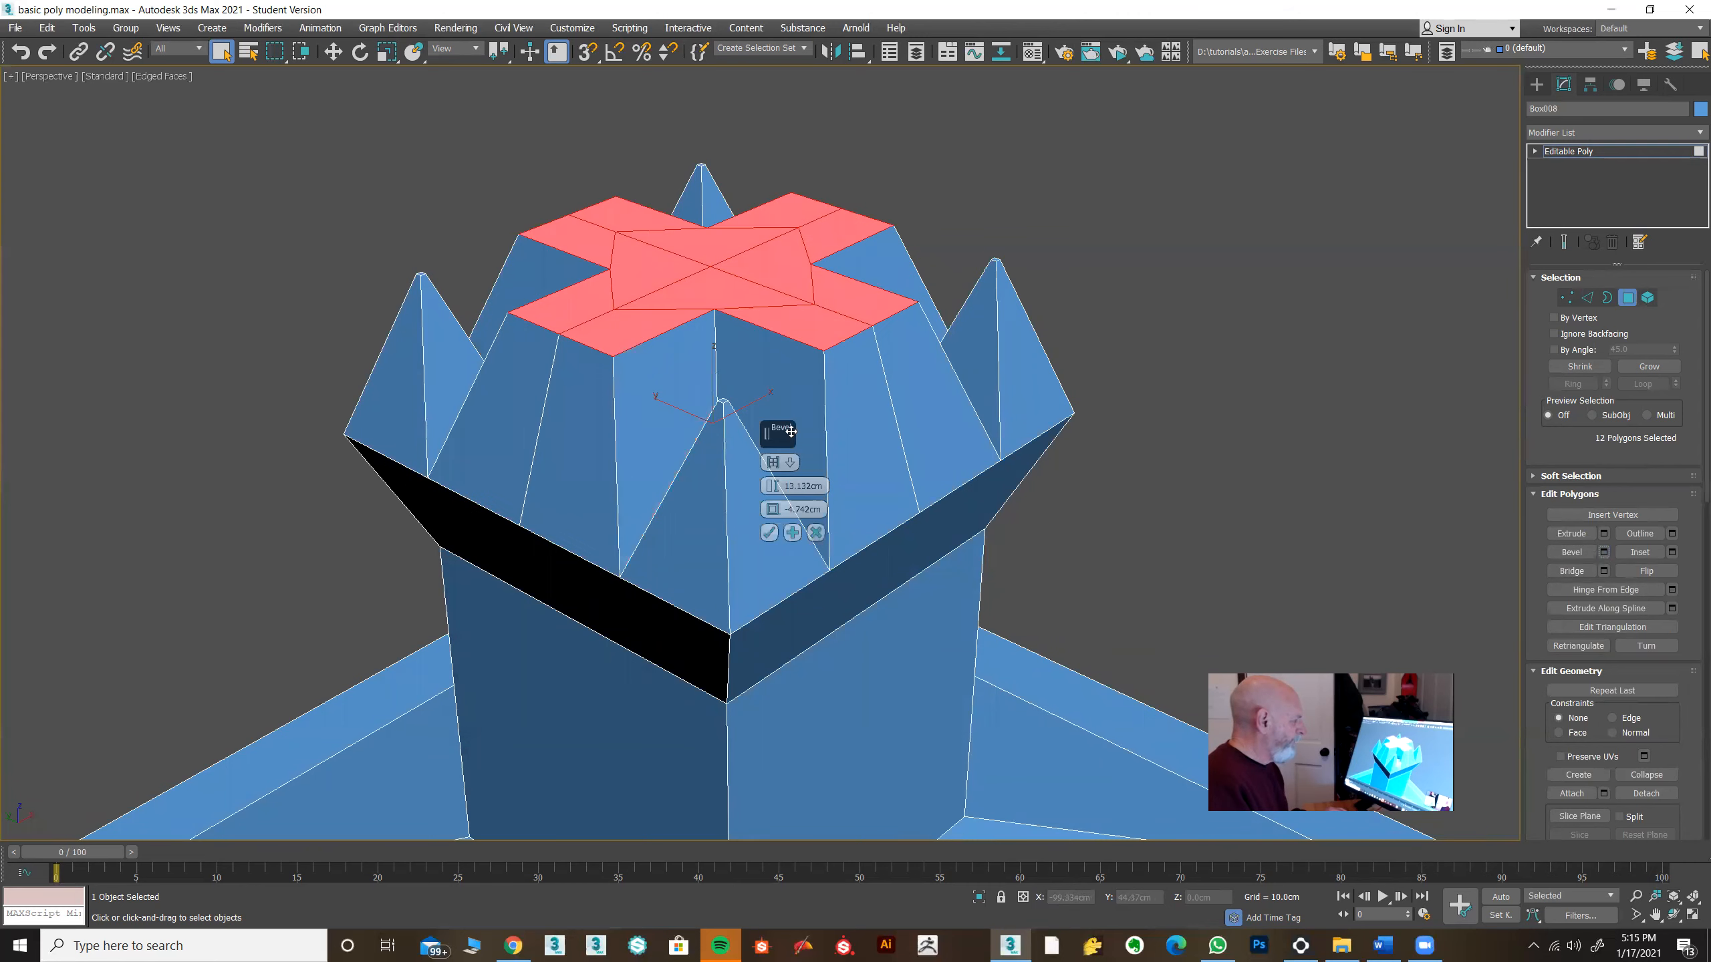
click(791, 465)
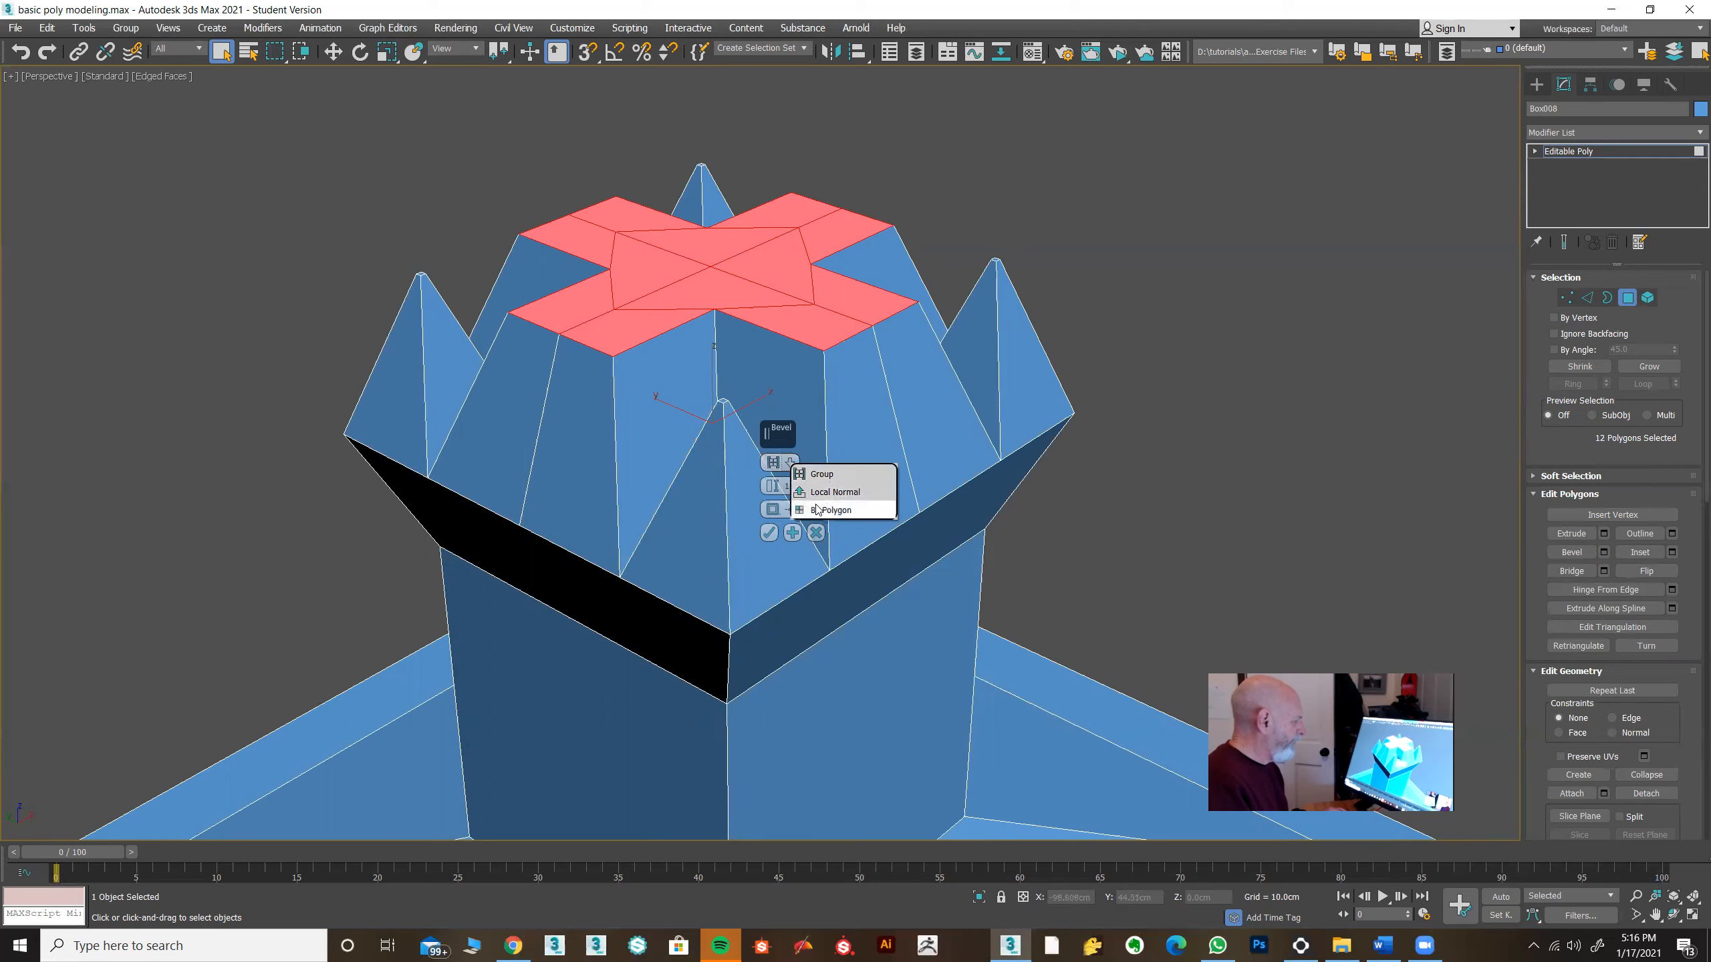
click(818, 510)
drag(775, 492, 770, 563)
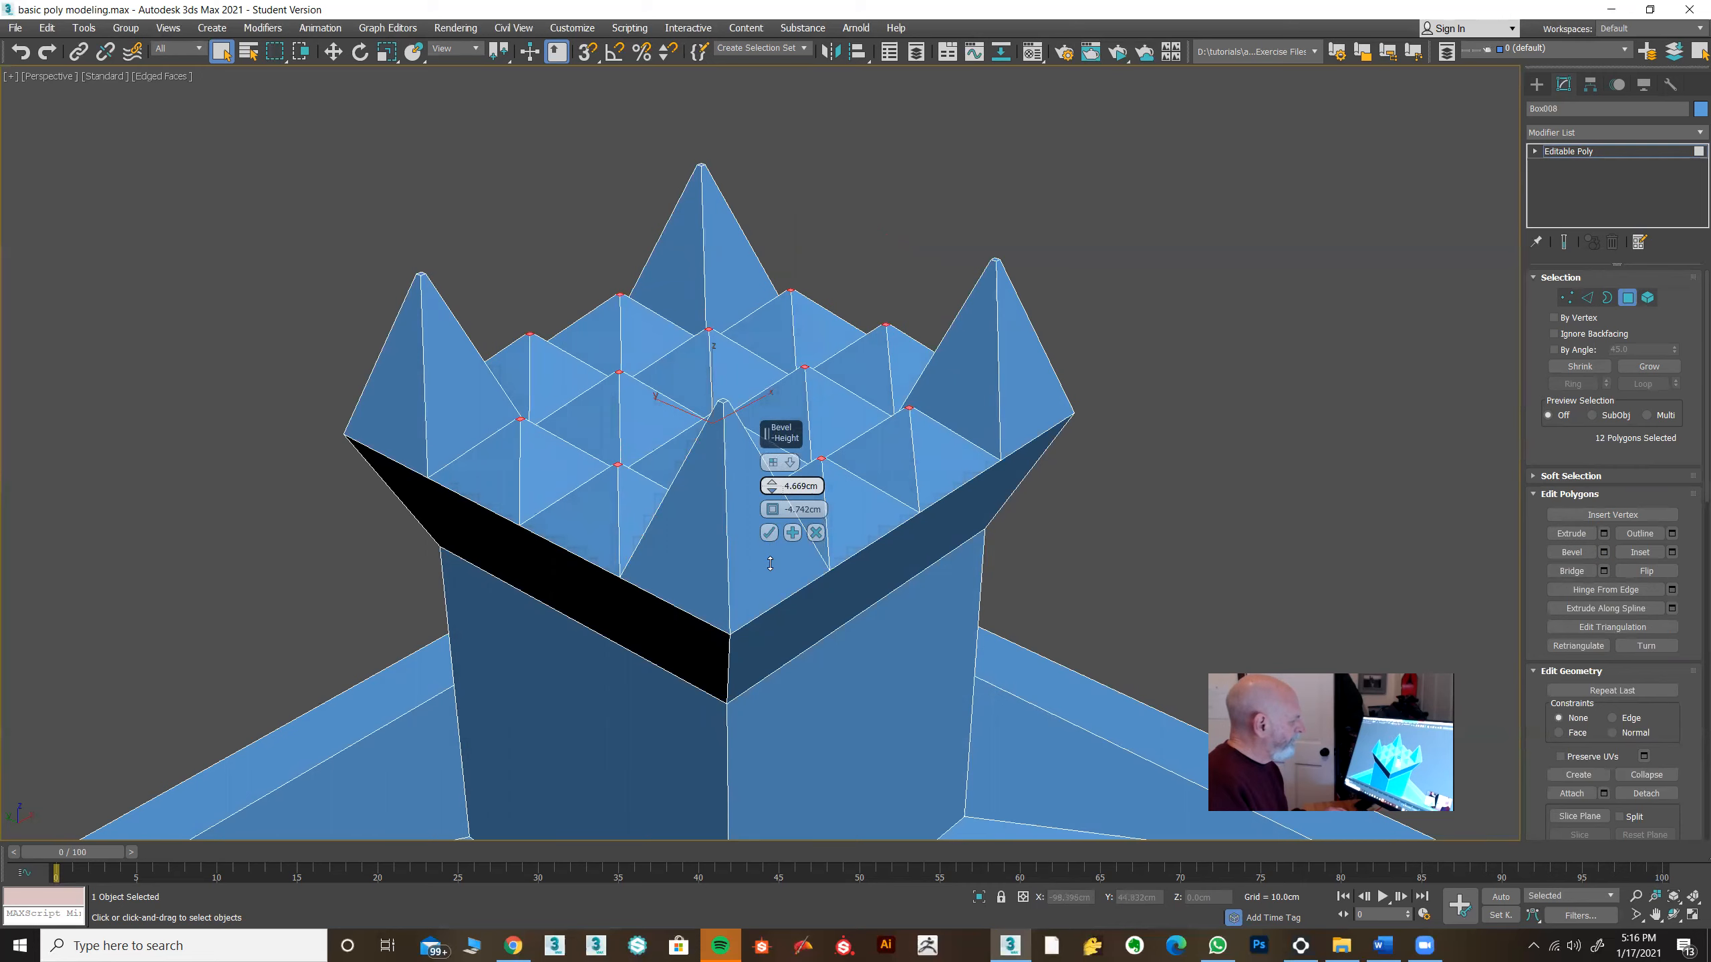
click(769, 533)
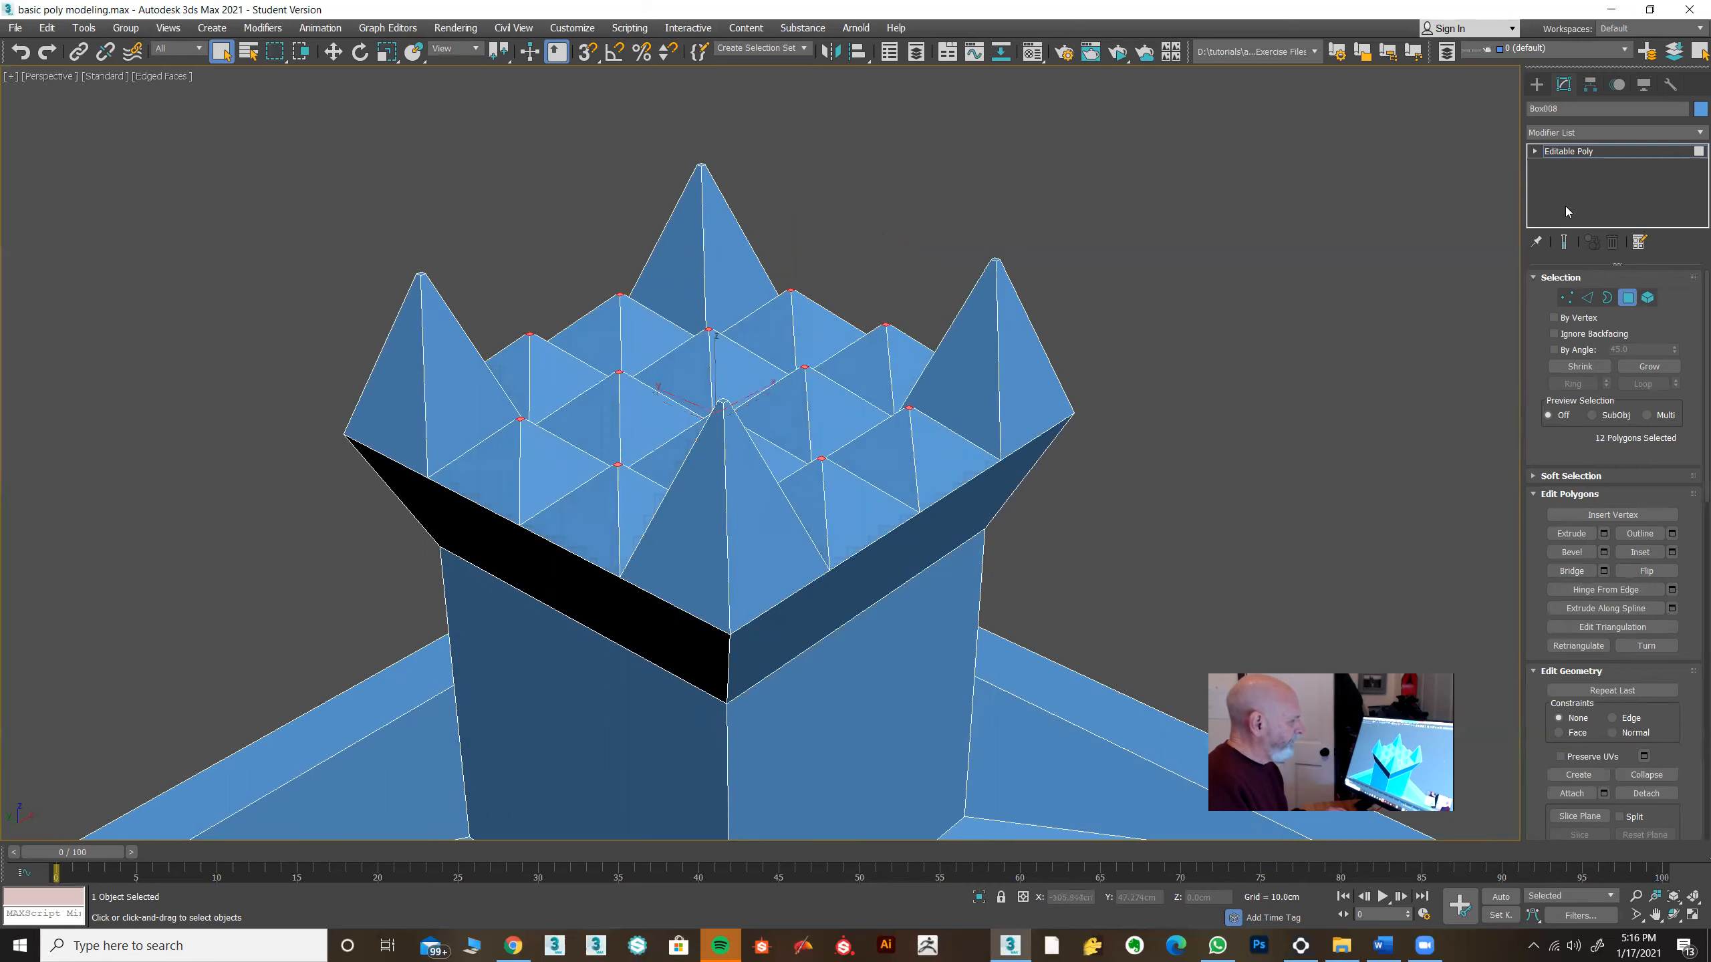
Step: Leave polygon editing on the tower, unhide all objects and select the plain box behind the spiked cube
click(1590, 149)
scroll(1305, 311, down, 6)
middle_drag(1308, 307, 806, 317)
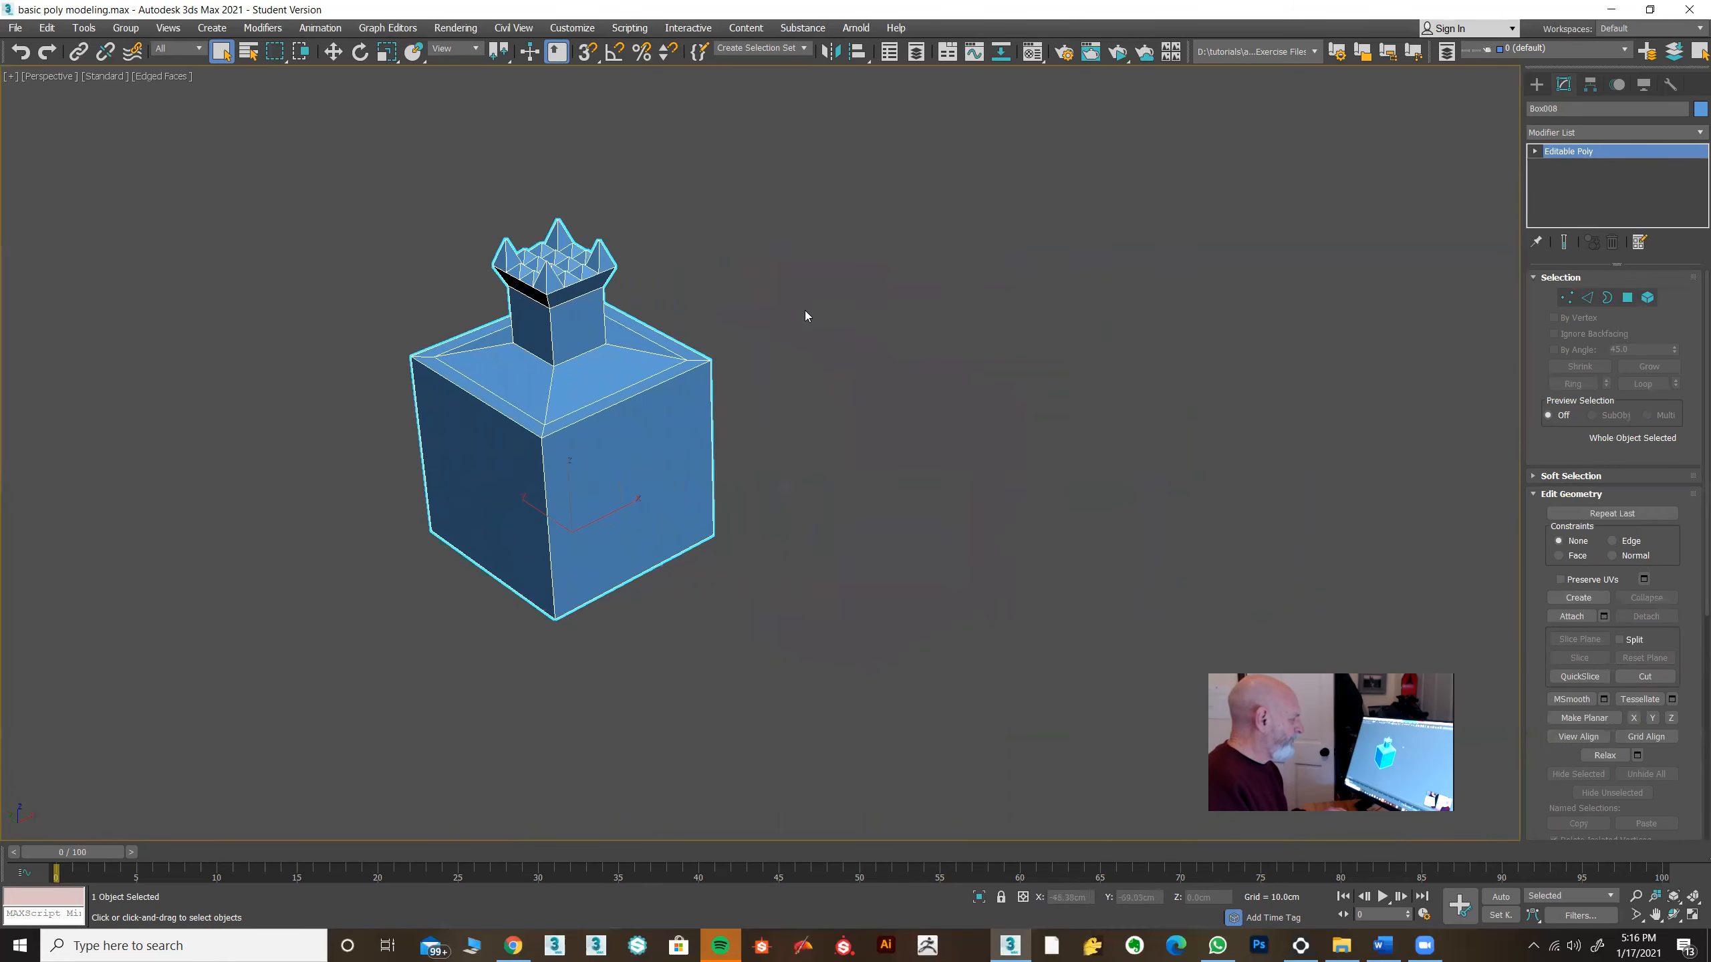
right_click(876, 340)
click(908, 248)
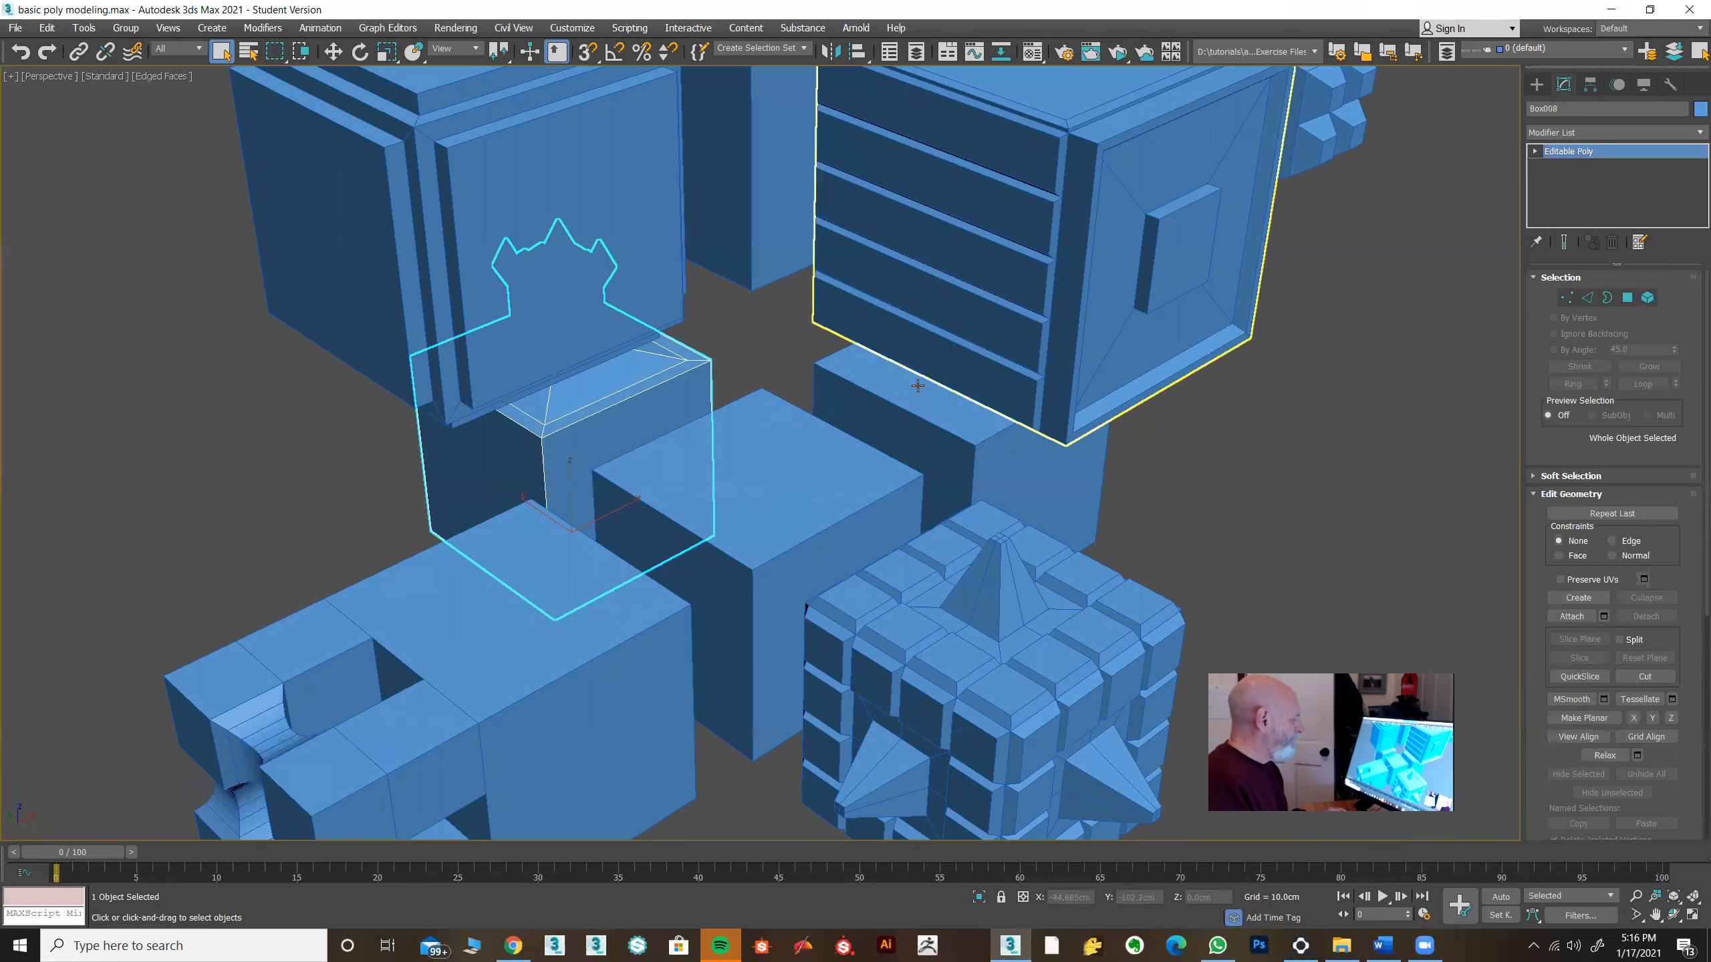
middle_drag(1059, 393, 1023, 389)
scroll(1023, 390, down, 3)
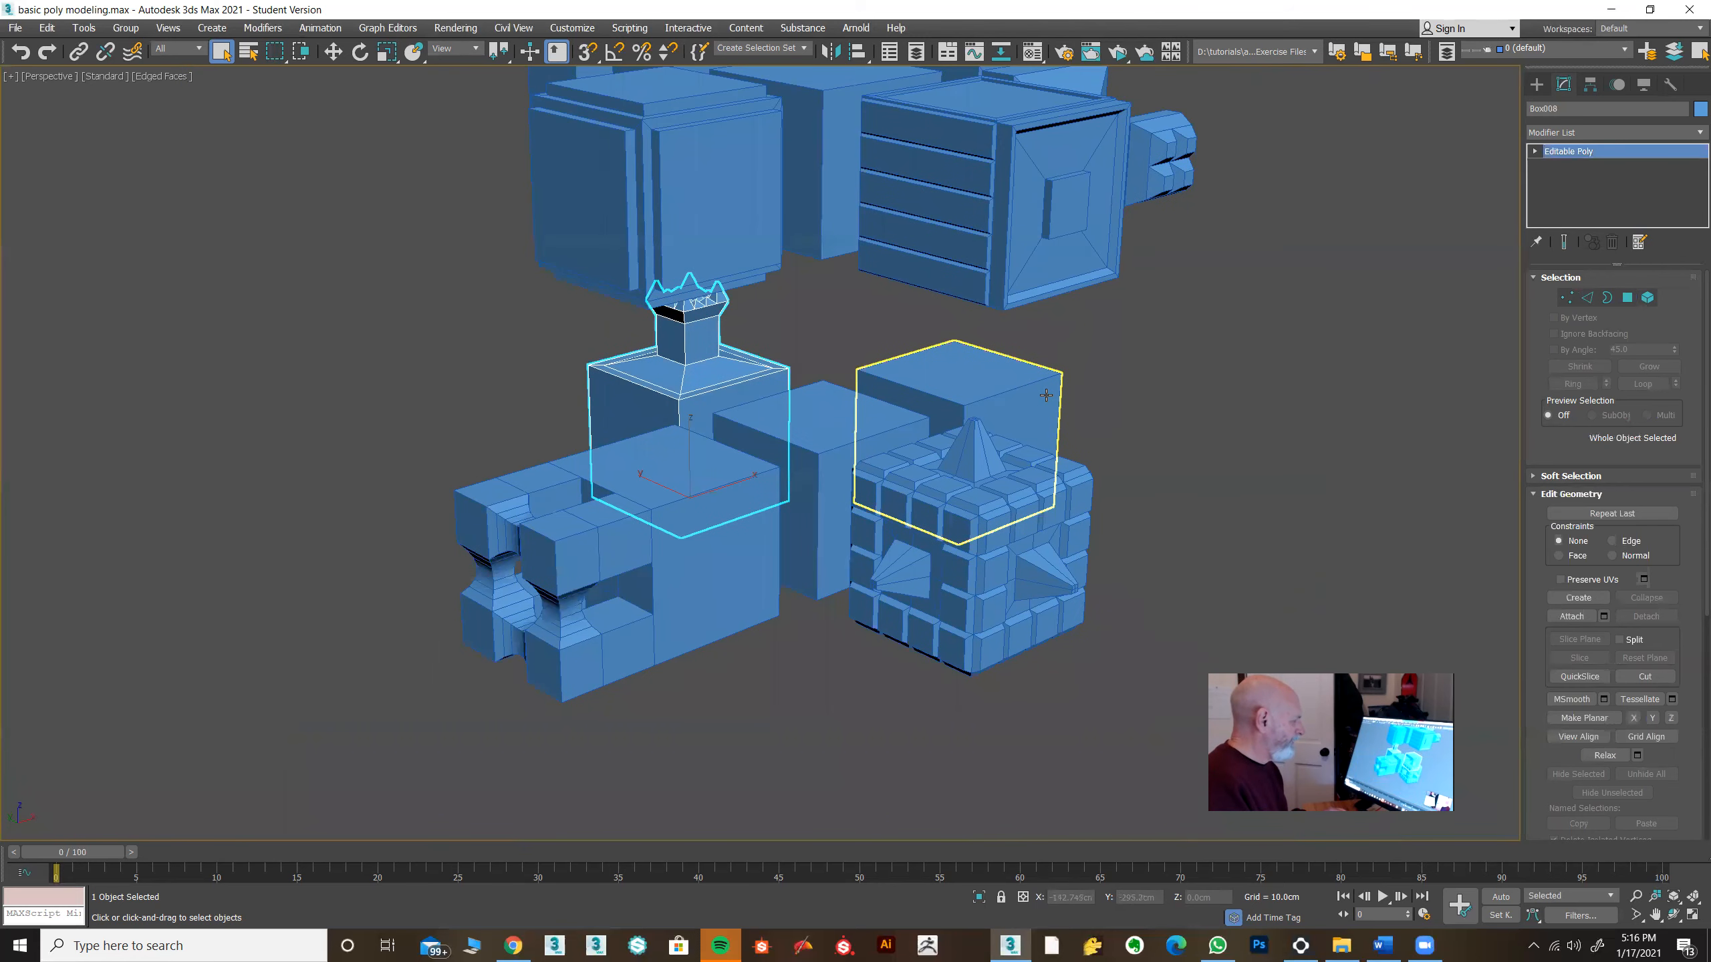
click(965, 367)
middle_drag(1135, 386, 1006, 409)
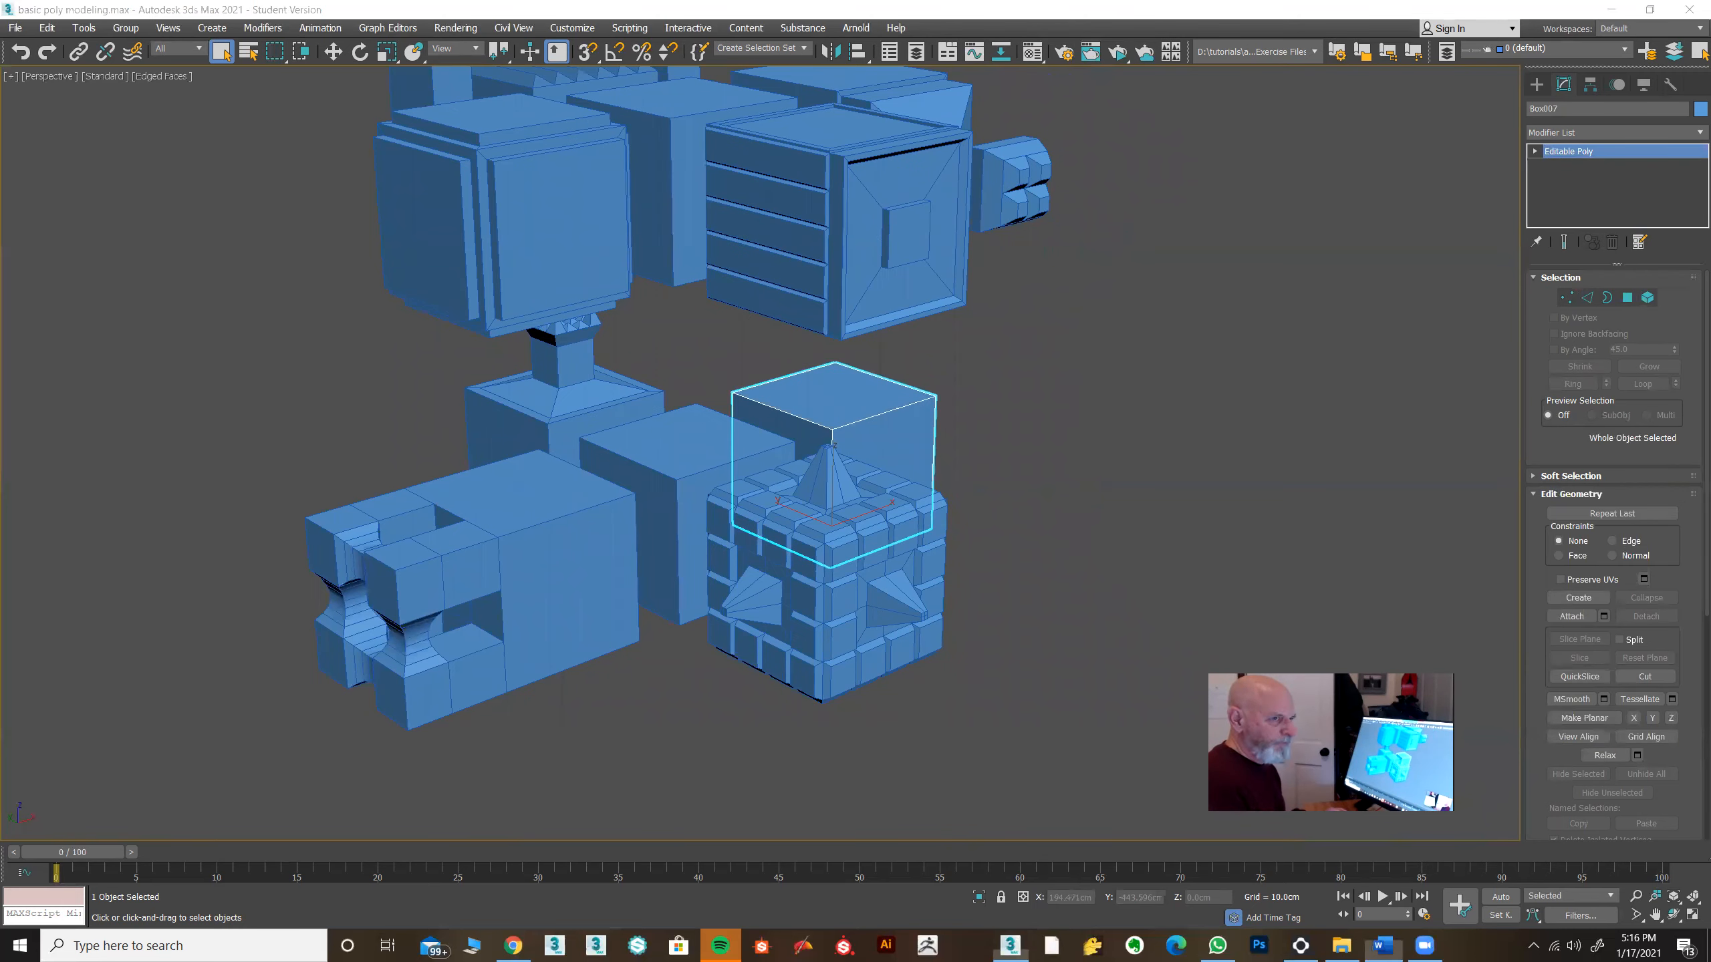
click(1381, 945)
scroll(1173, 499, down, 3)
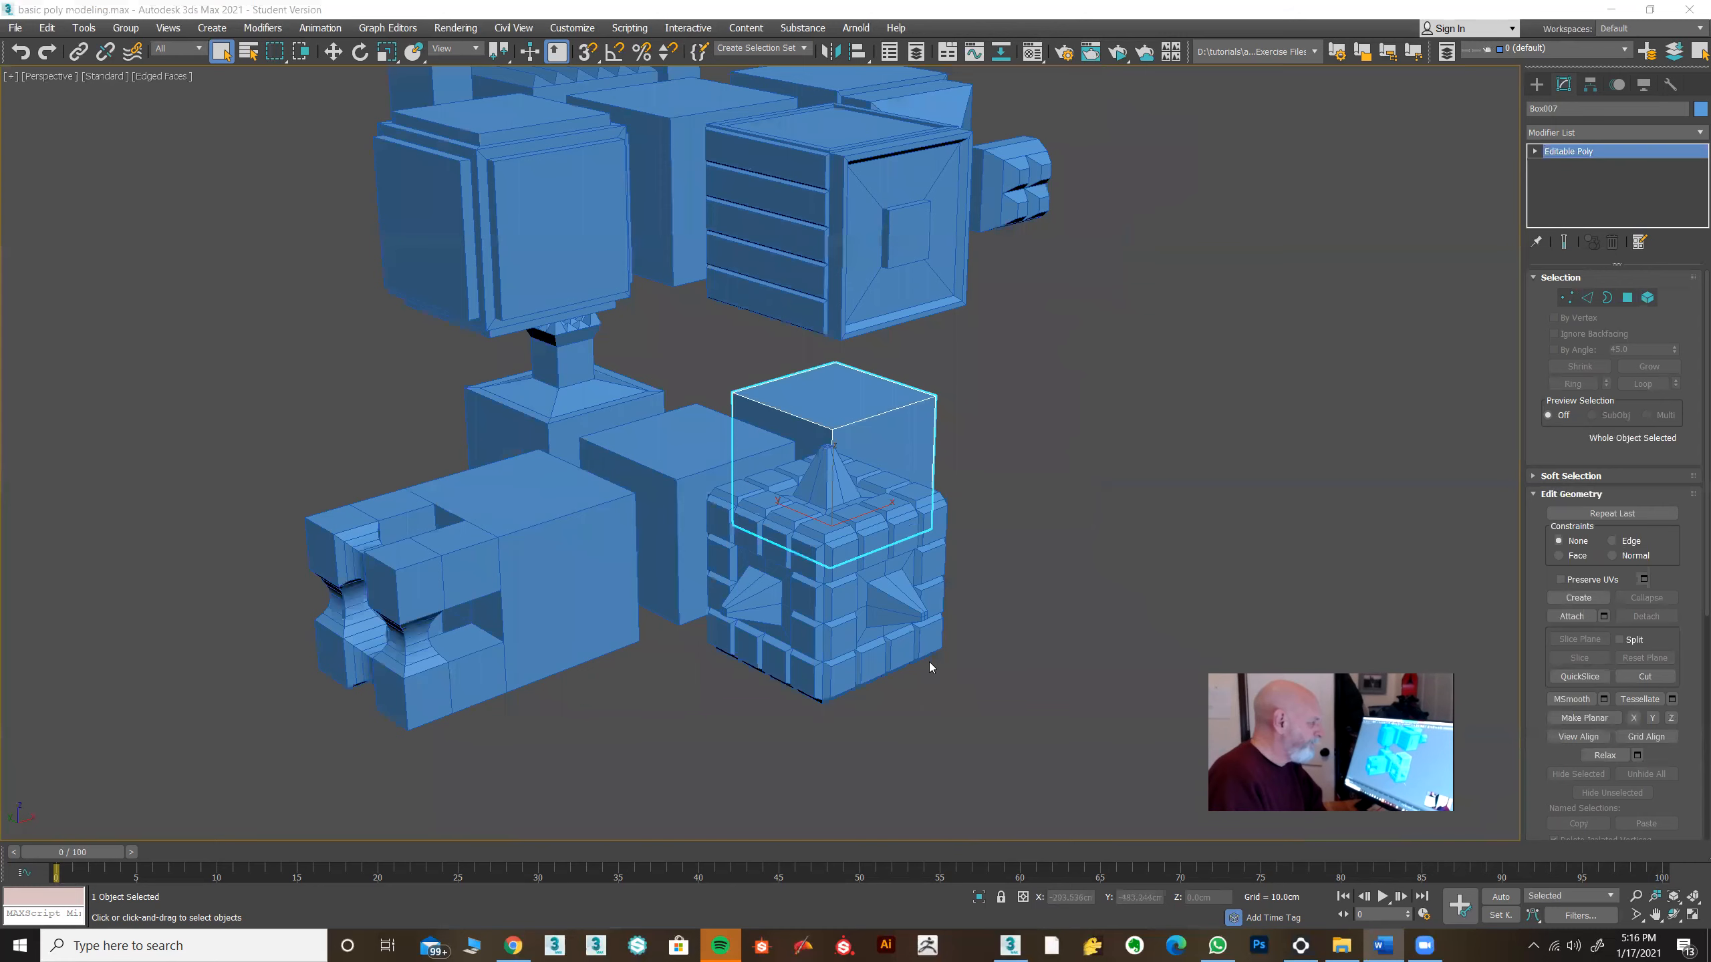
Step: Hide all objects except the selected plain box and fit it in the view
right_click(891, 415)
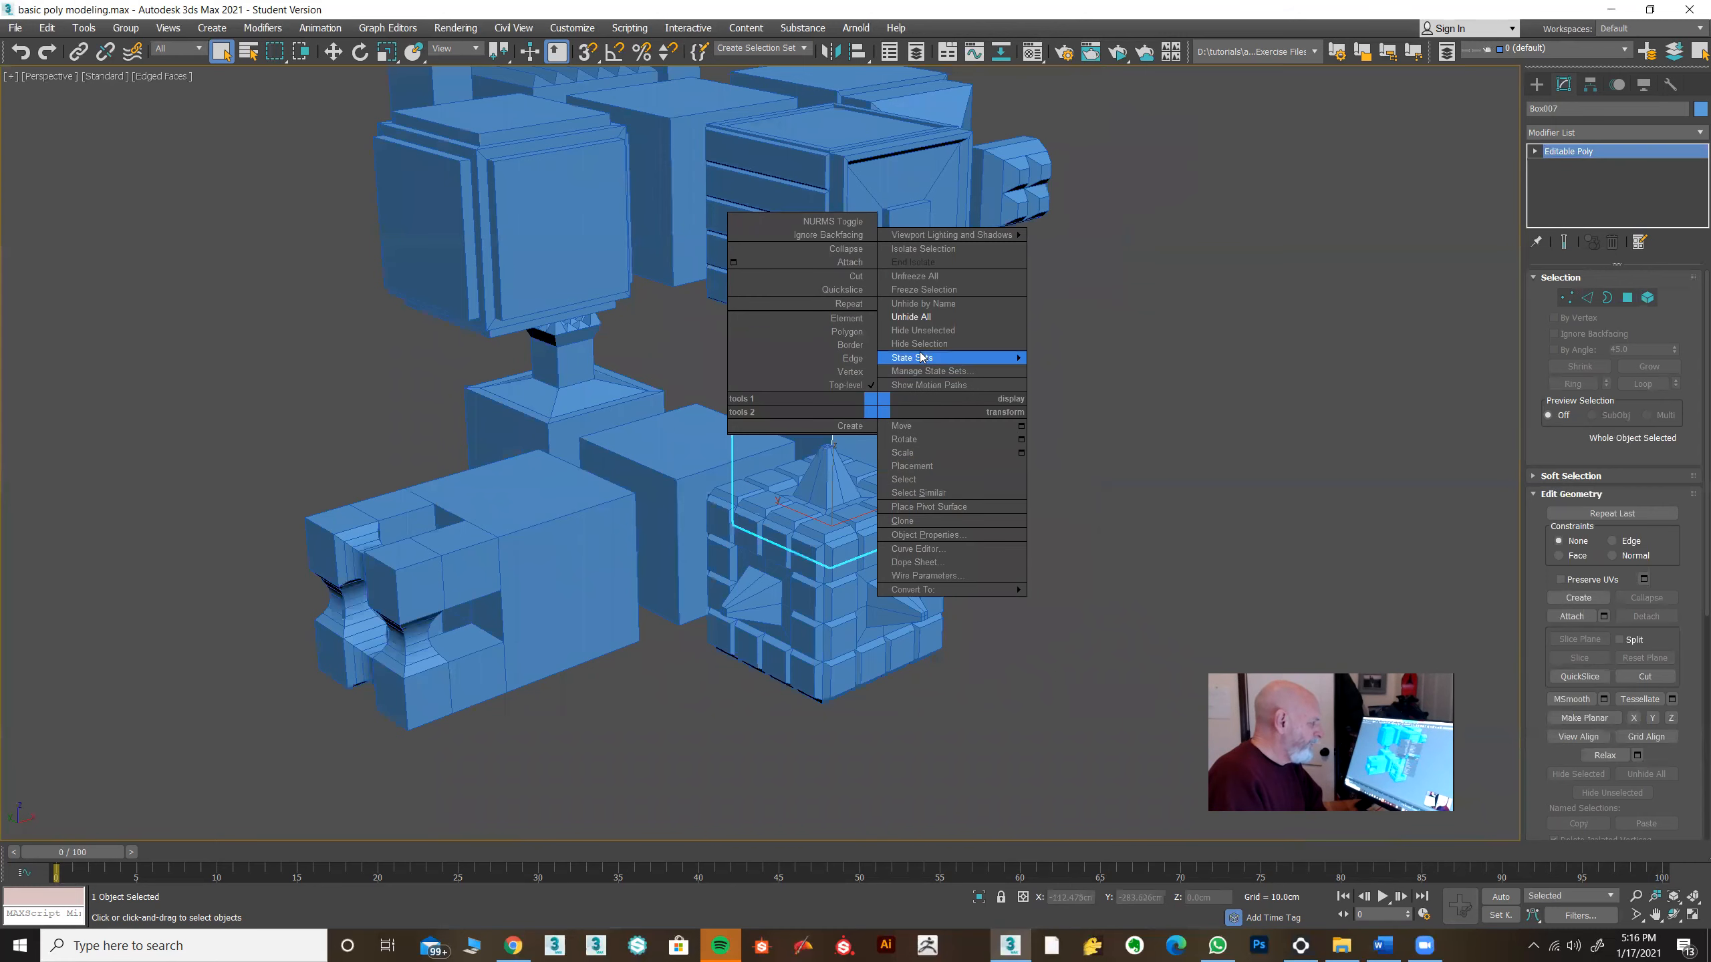
click(924, 333)
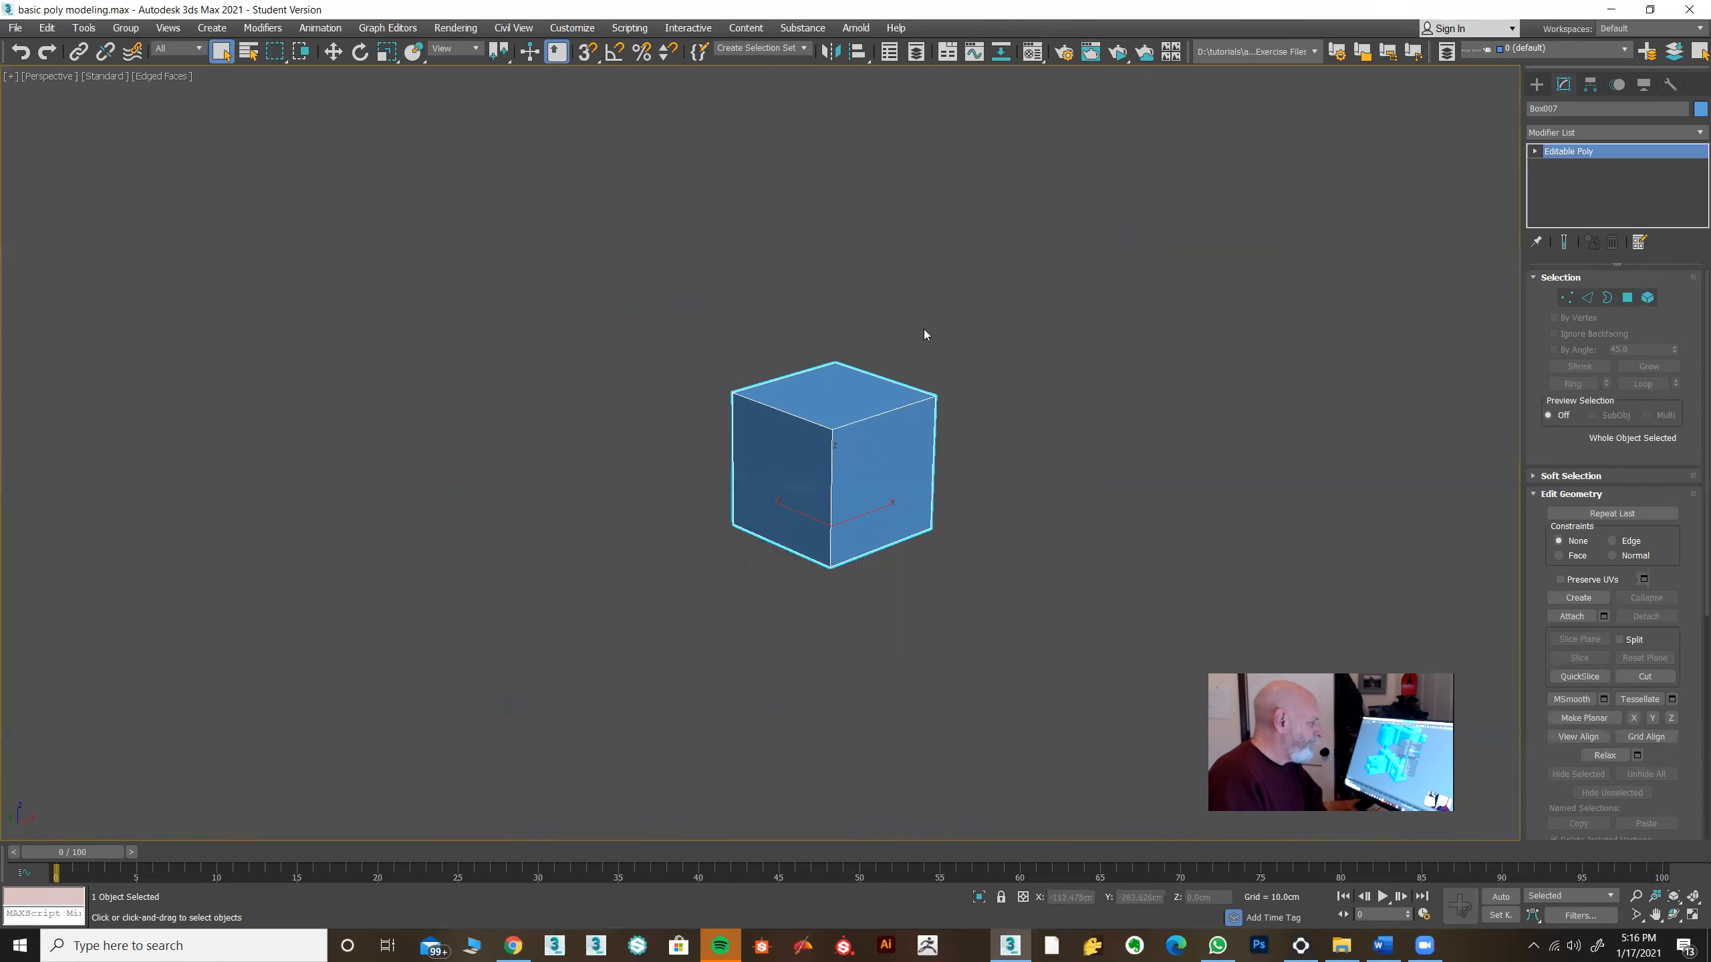
click(1689, 899)
middle_drag(1129, 508, 1090, 548)
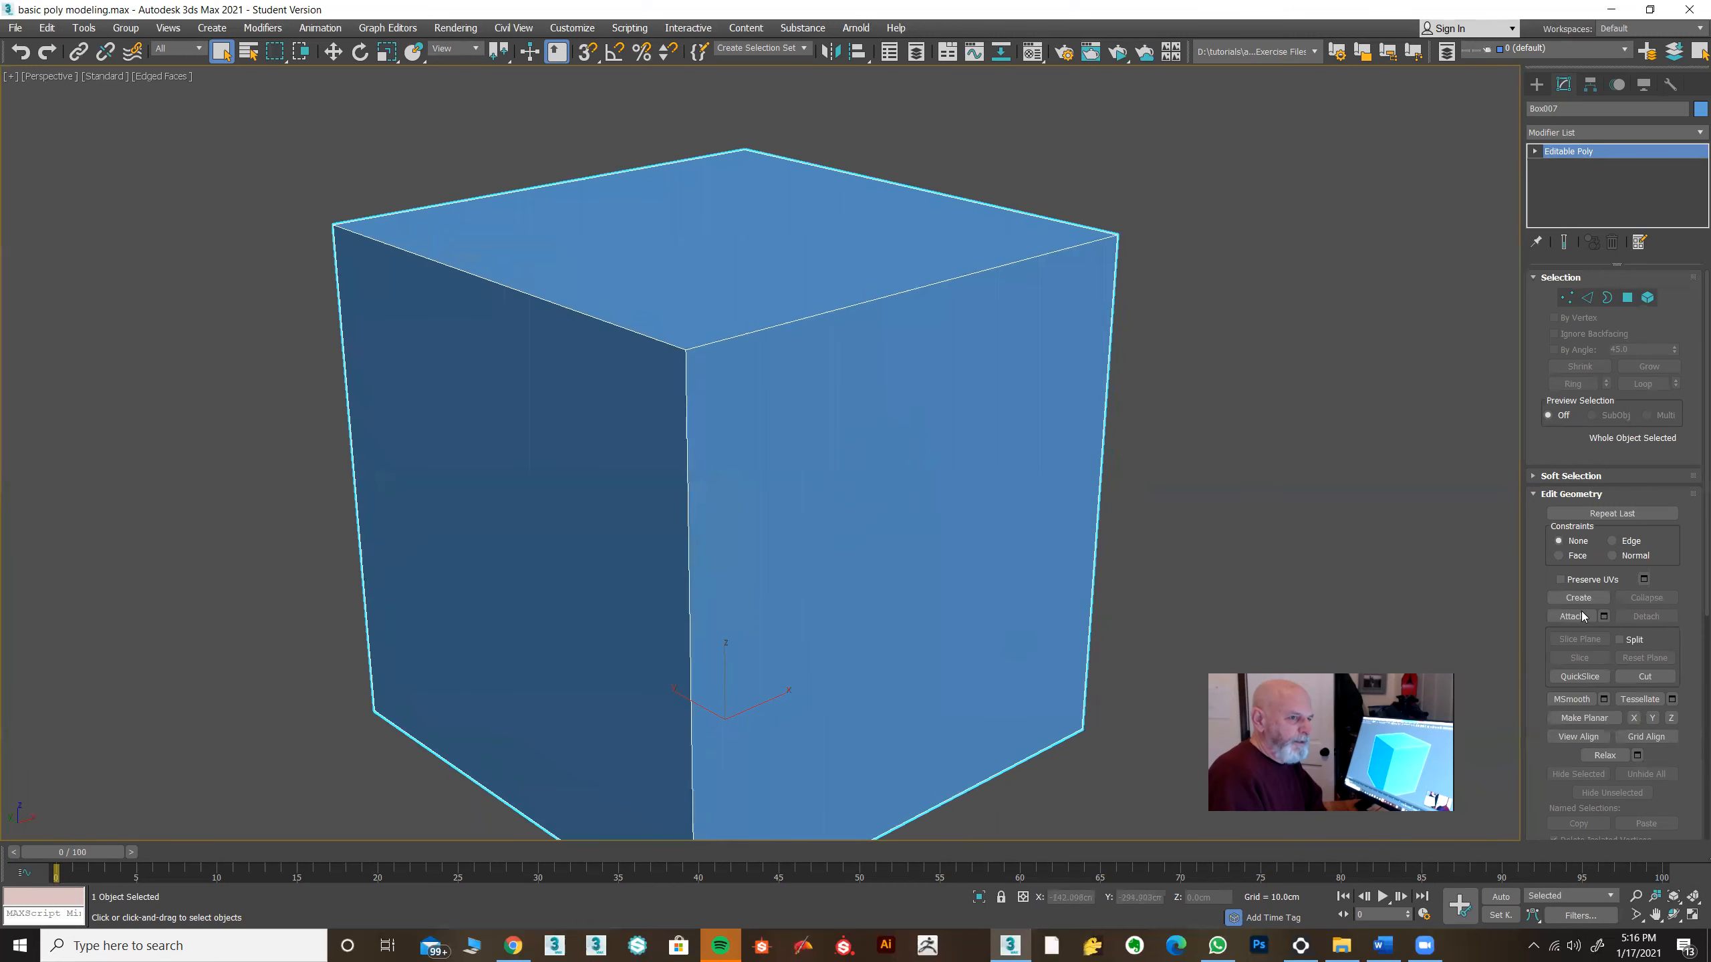
Step: Inset the box's top polygon using a bevel with height 0 cm and outline about -5.2 cm, and apply it
click(1627, 298)
click(661, 250)
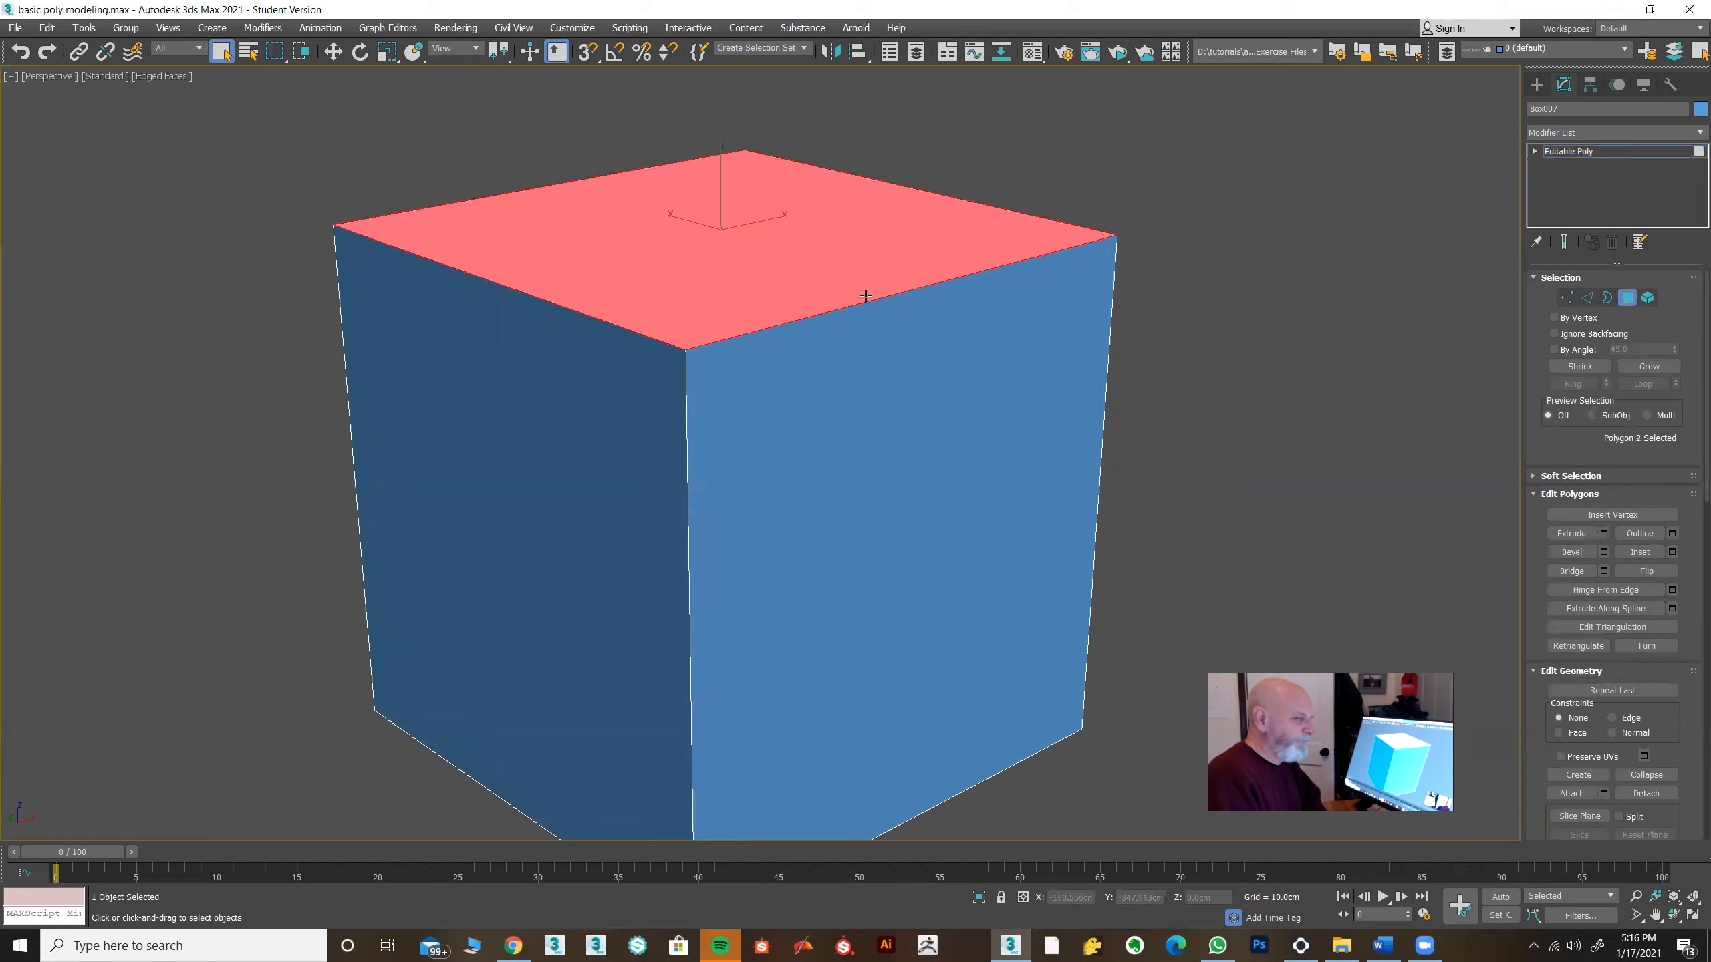
click(1604, 552)
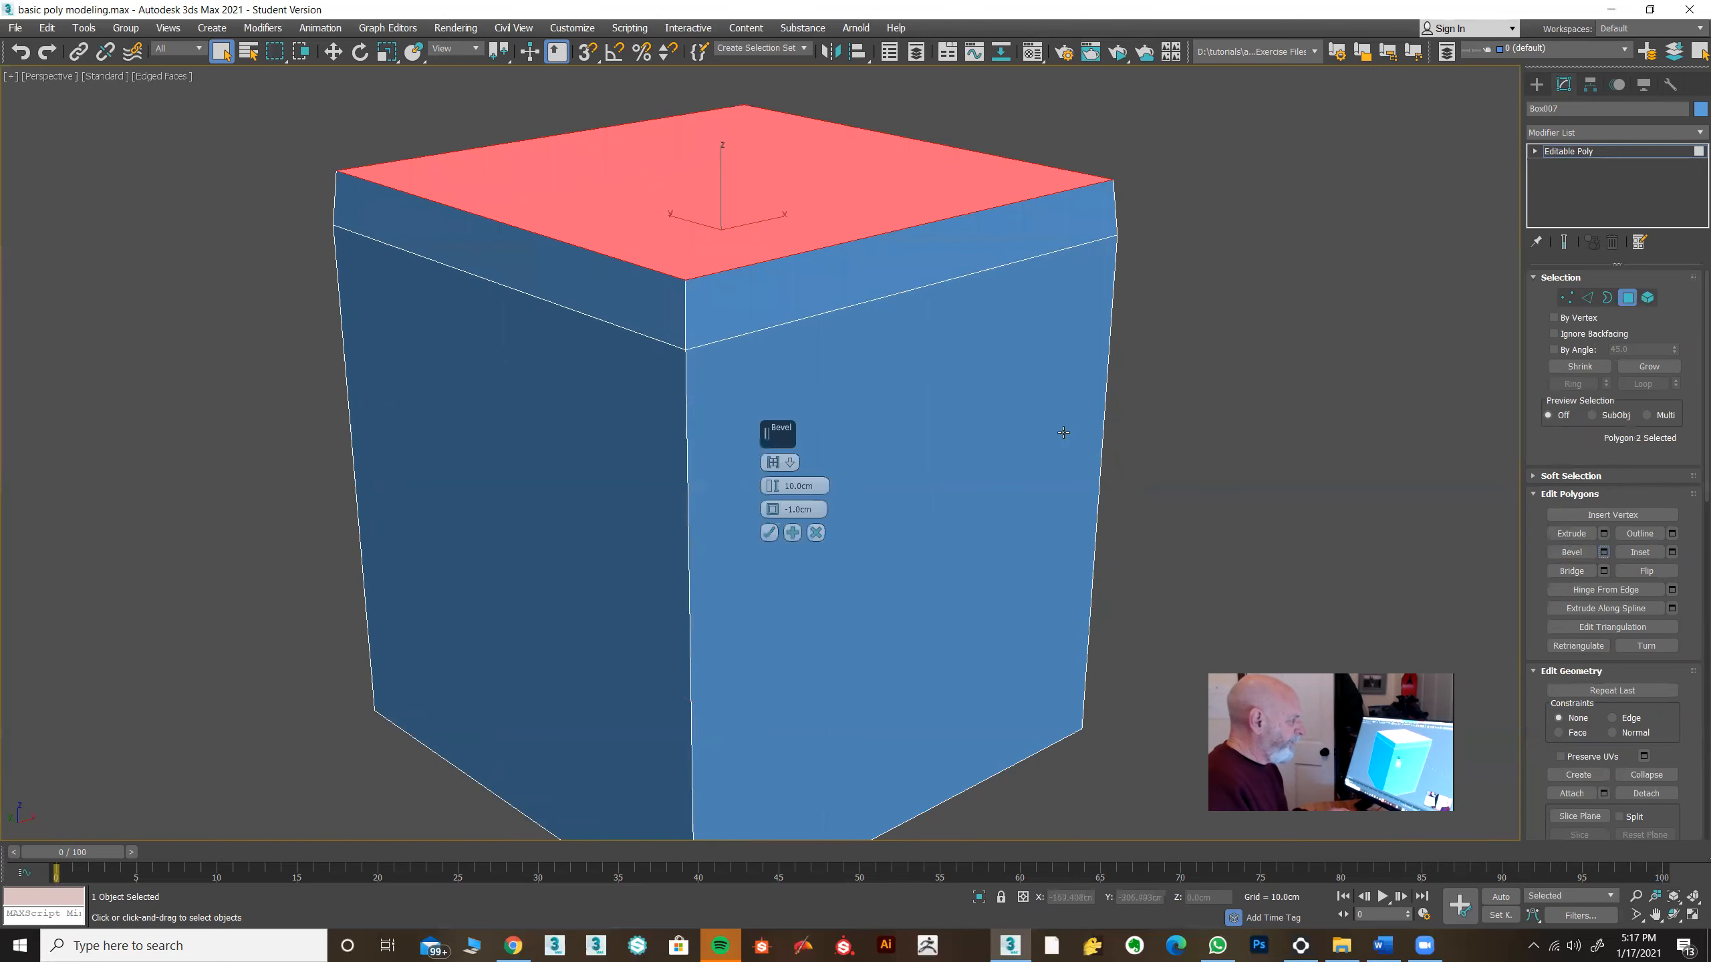
right_click(771, 486)
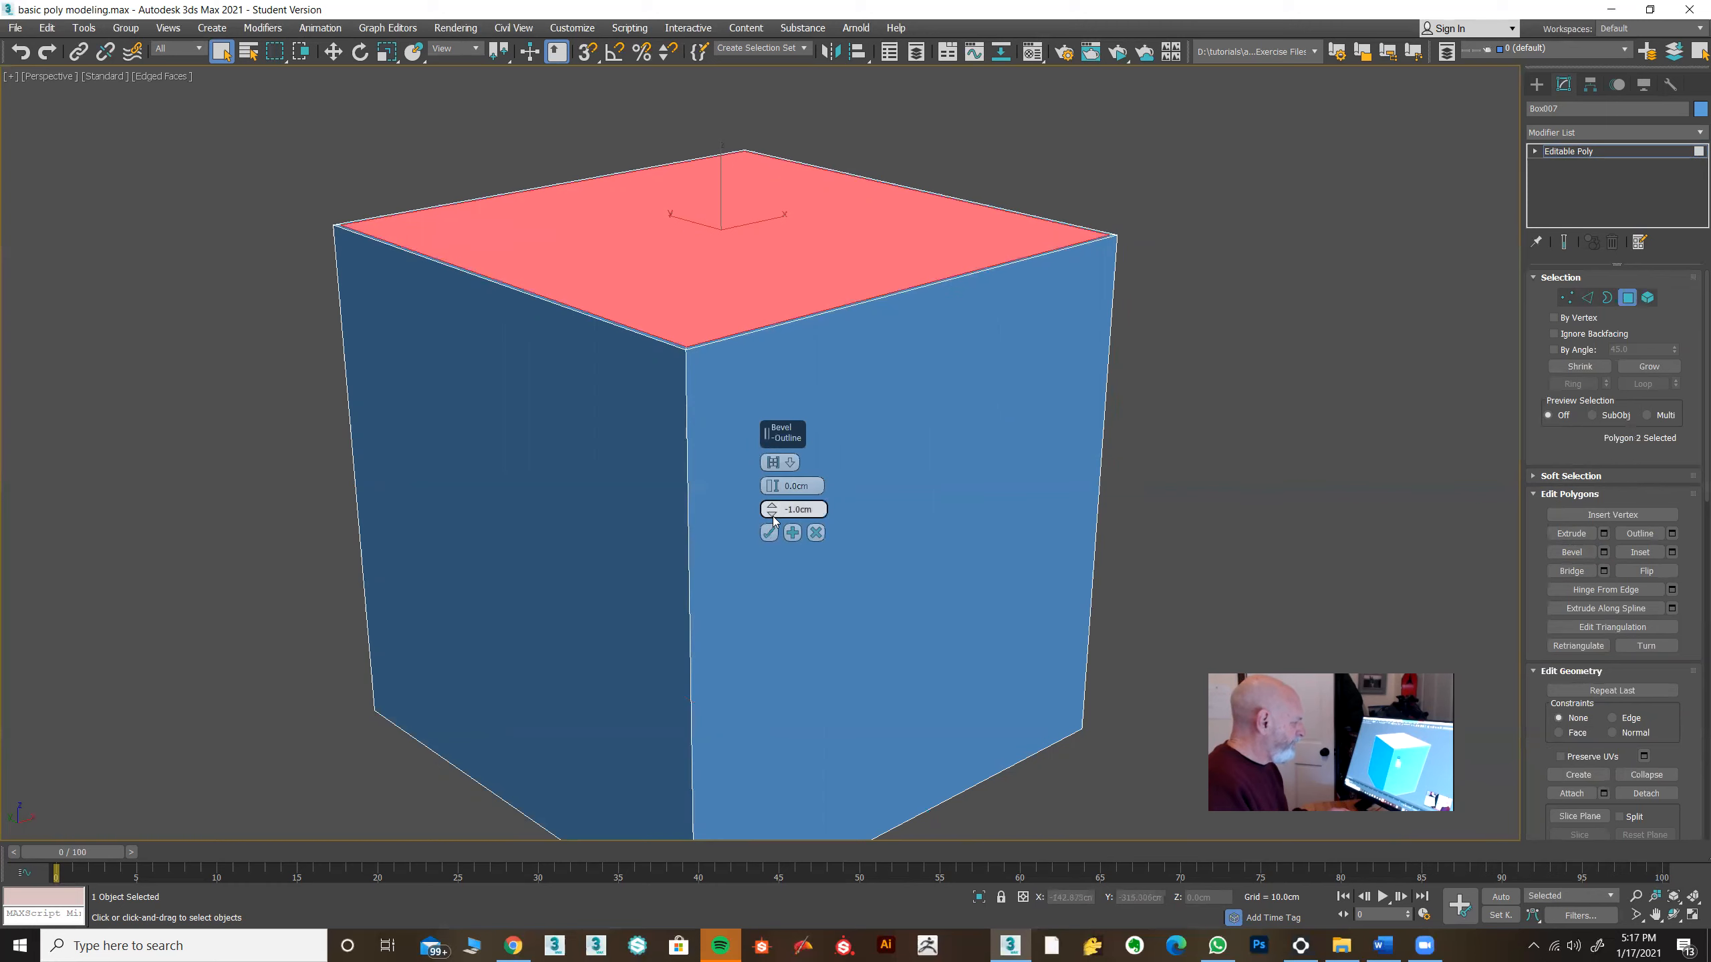
drag(775, 515, 771, 558)
alt+middle_drag(921, 411, 932, 431)
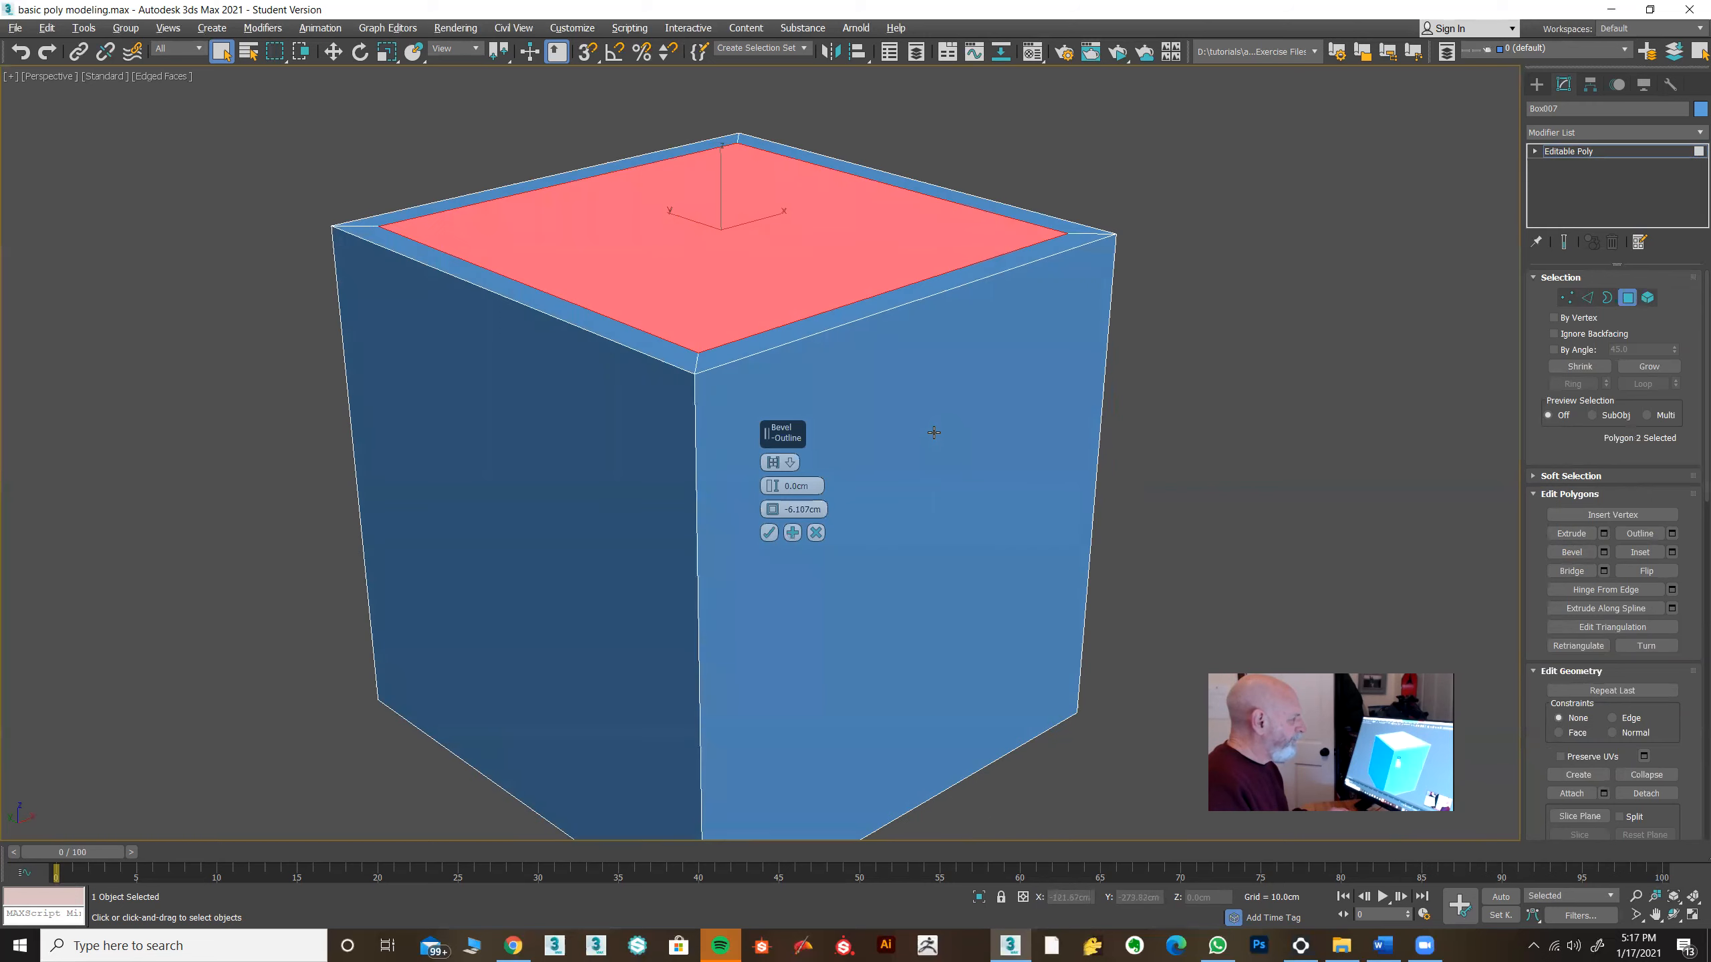
alt+middle_drag(1071, 385, 1050, 432)
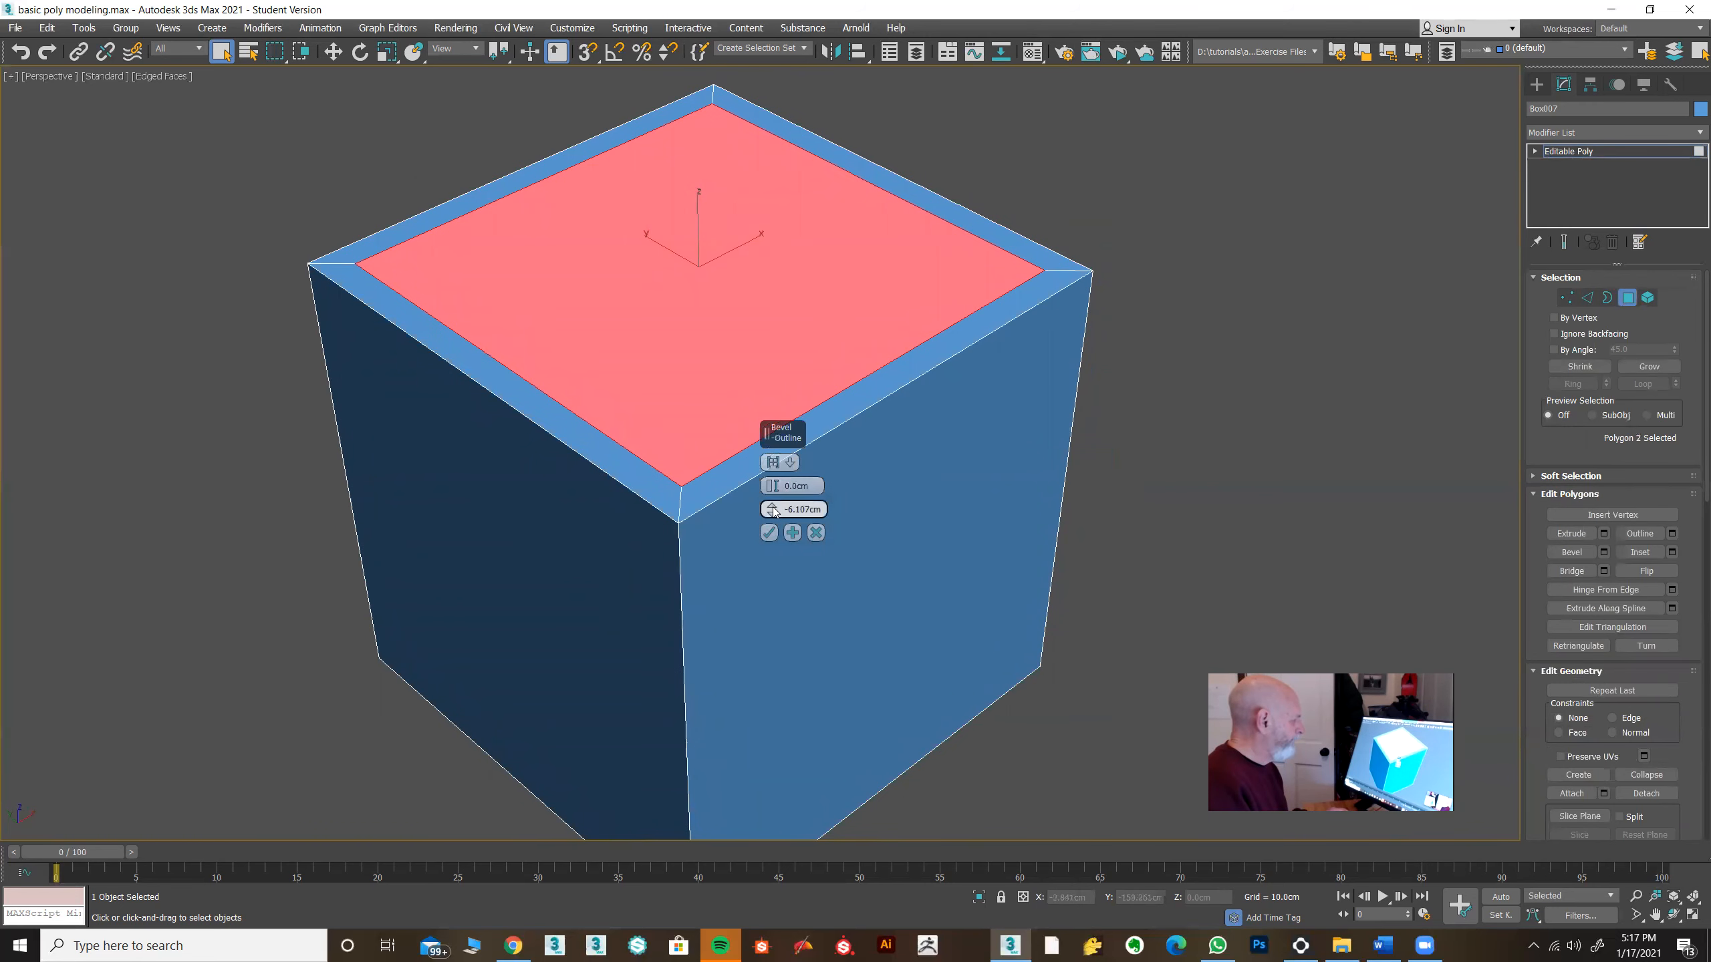
drag(773, 503, 774, 496)
alt+middle_drag(1132, 447, 1089, 474)
click(792, 533)
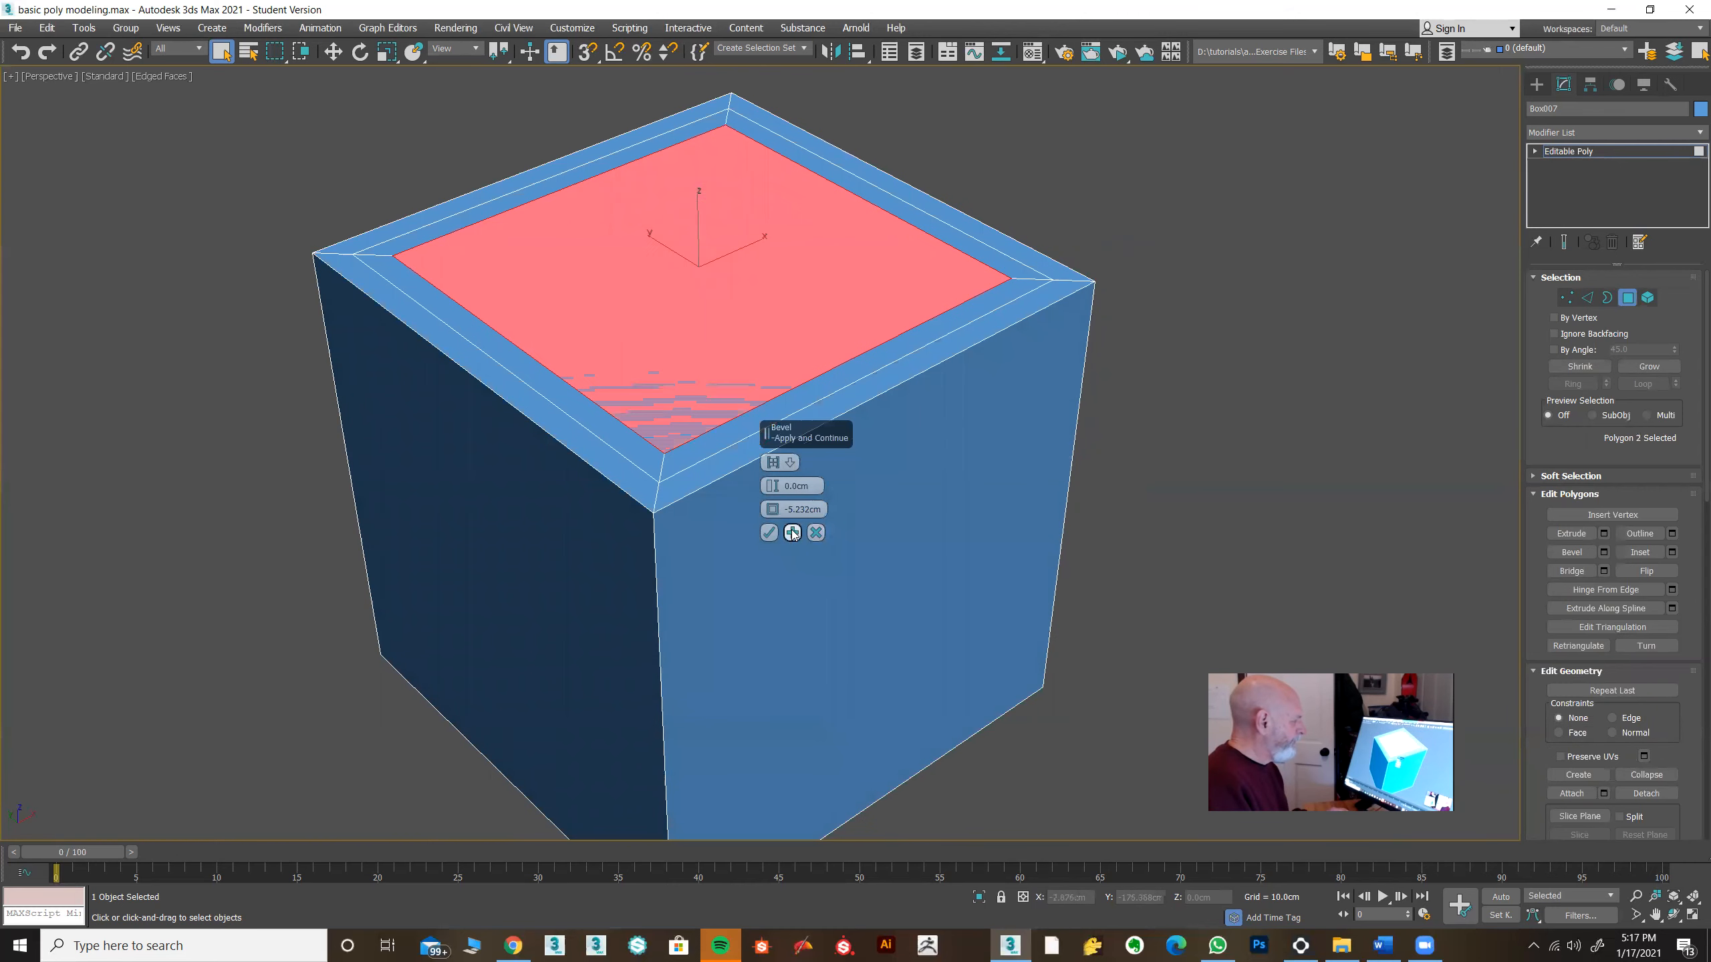
Step: Sink the inset top face in two successive bevels of height about -6.7 cm and outline 0 cm
right_click(770, 511)
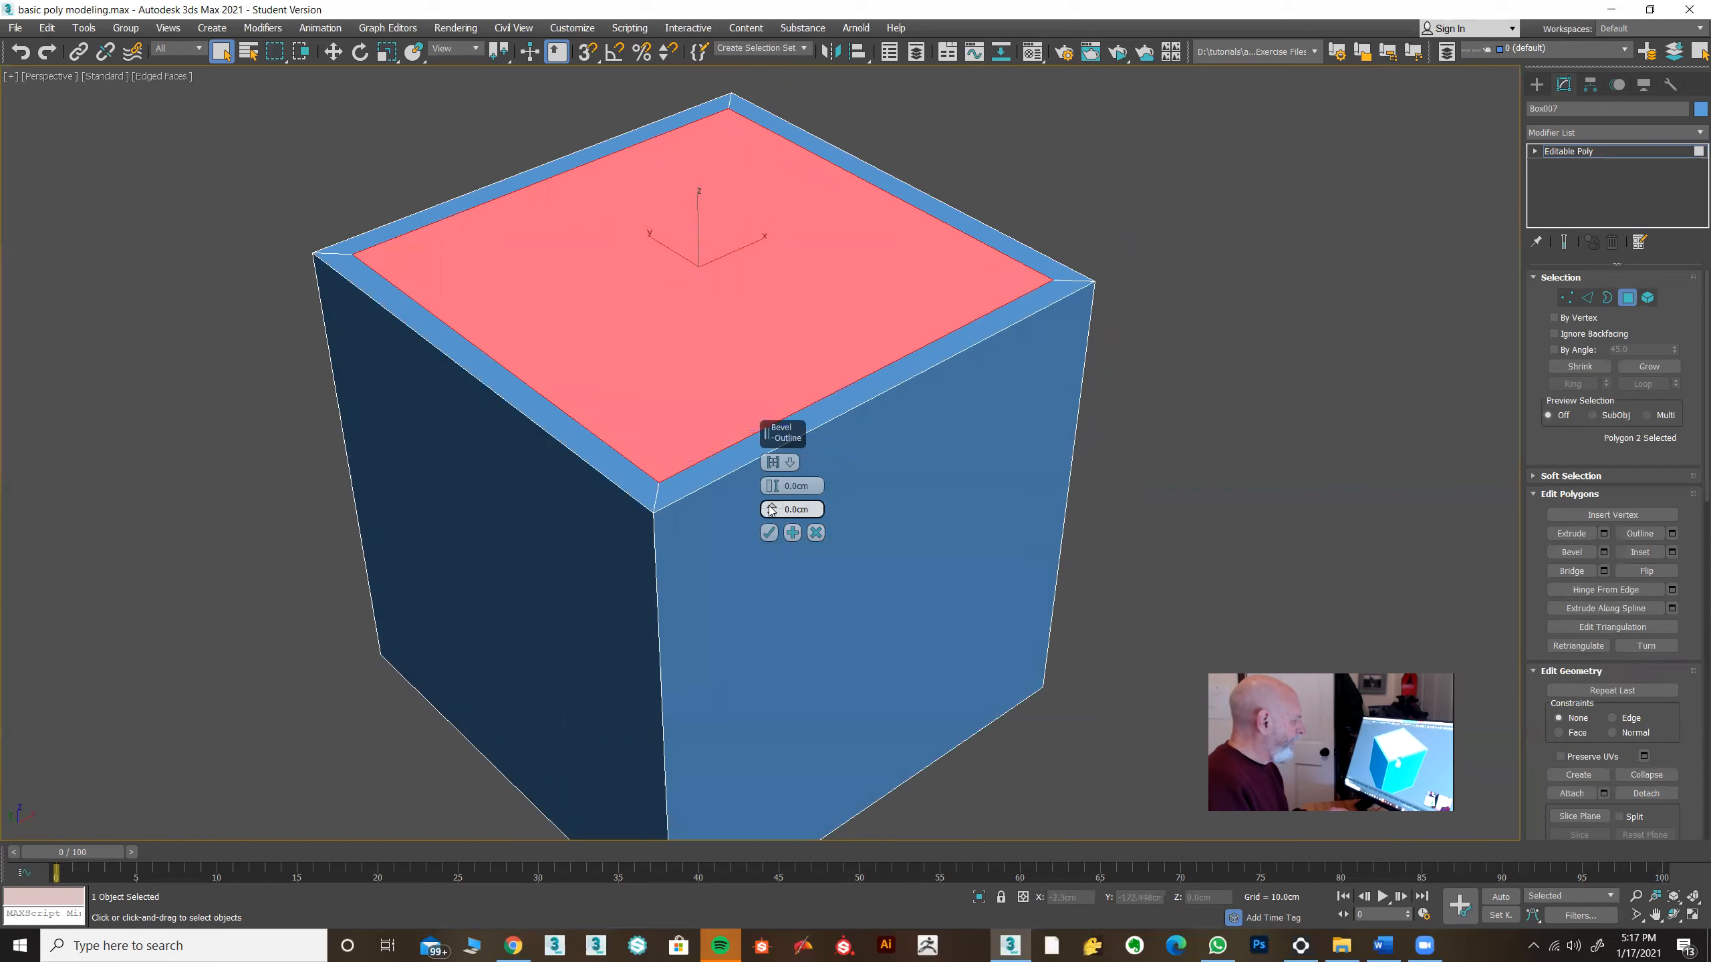
drag(772, 490, 769, 549)
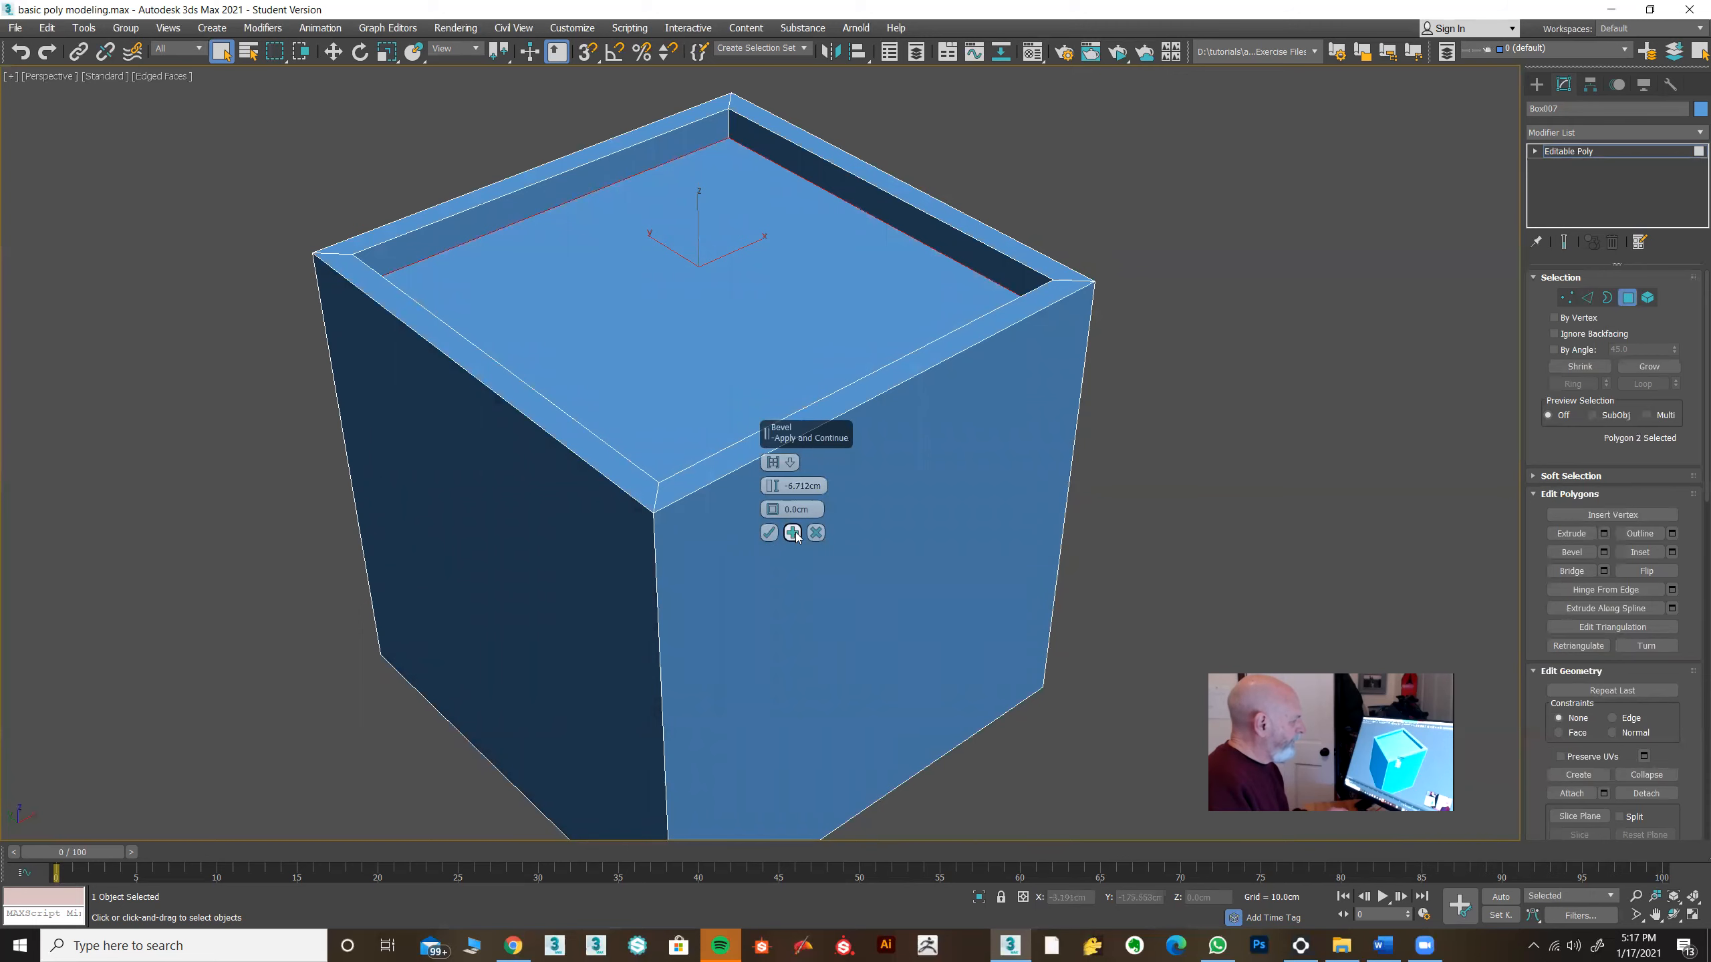
click(793, 532)
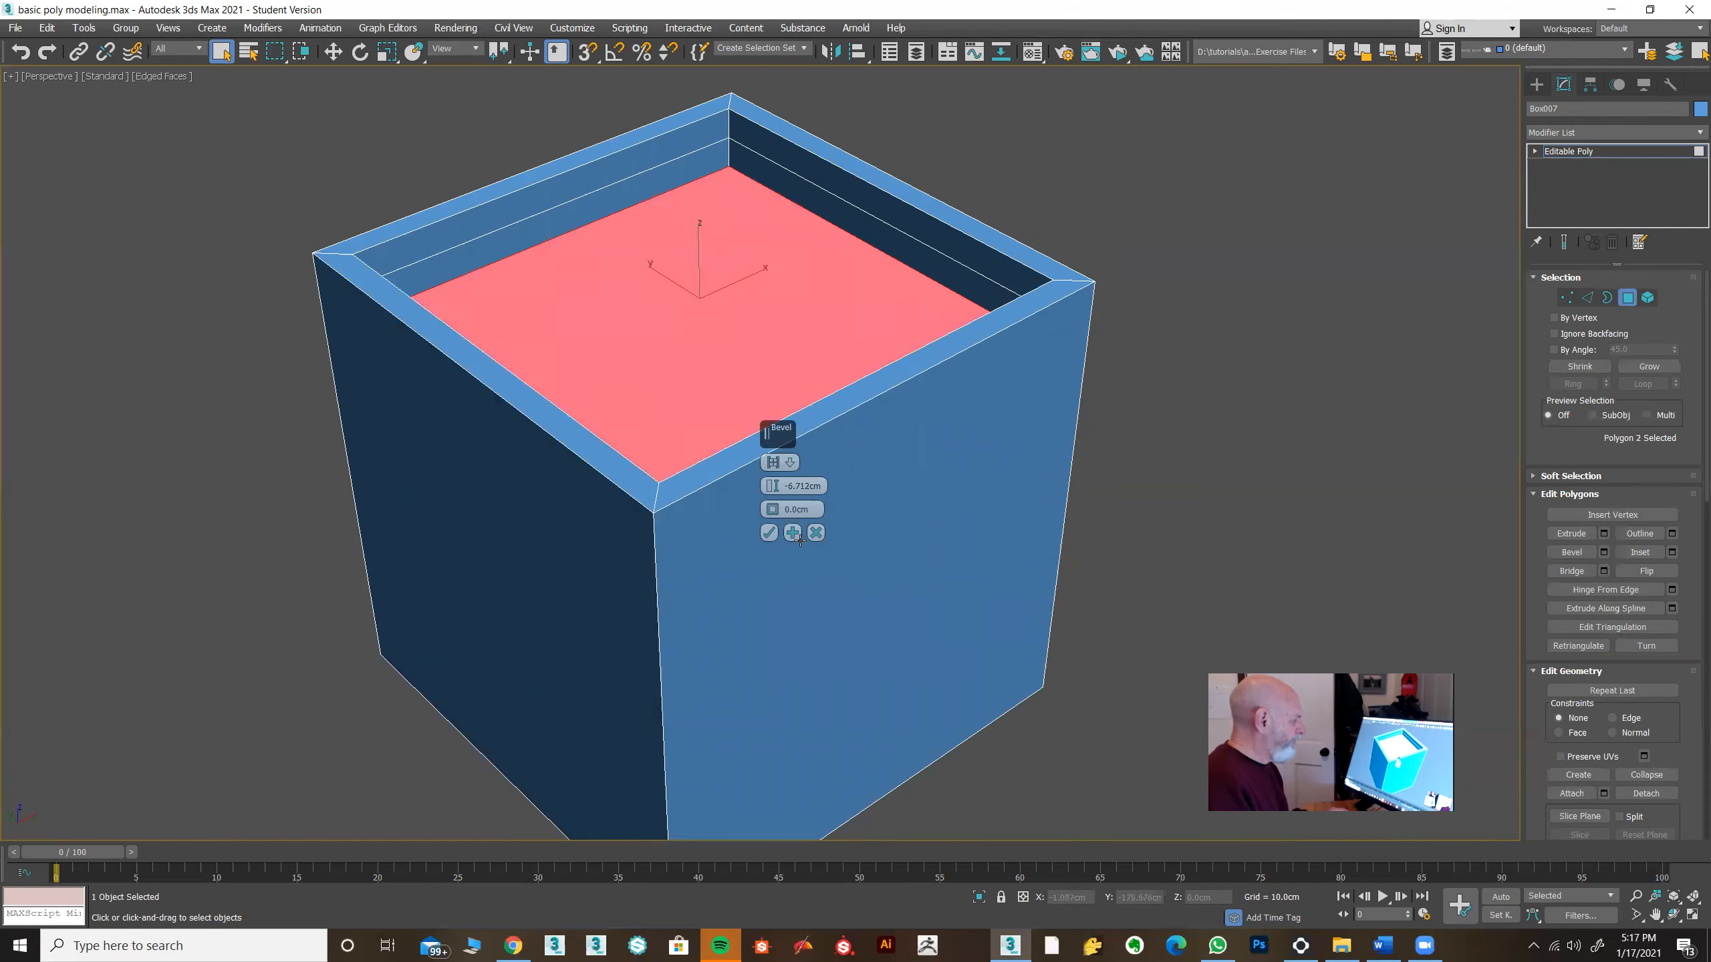
click(769, 534)
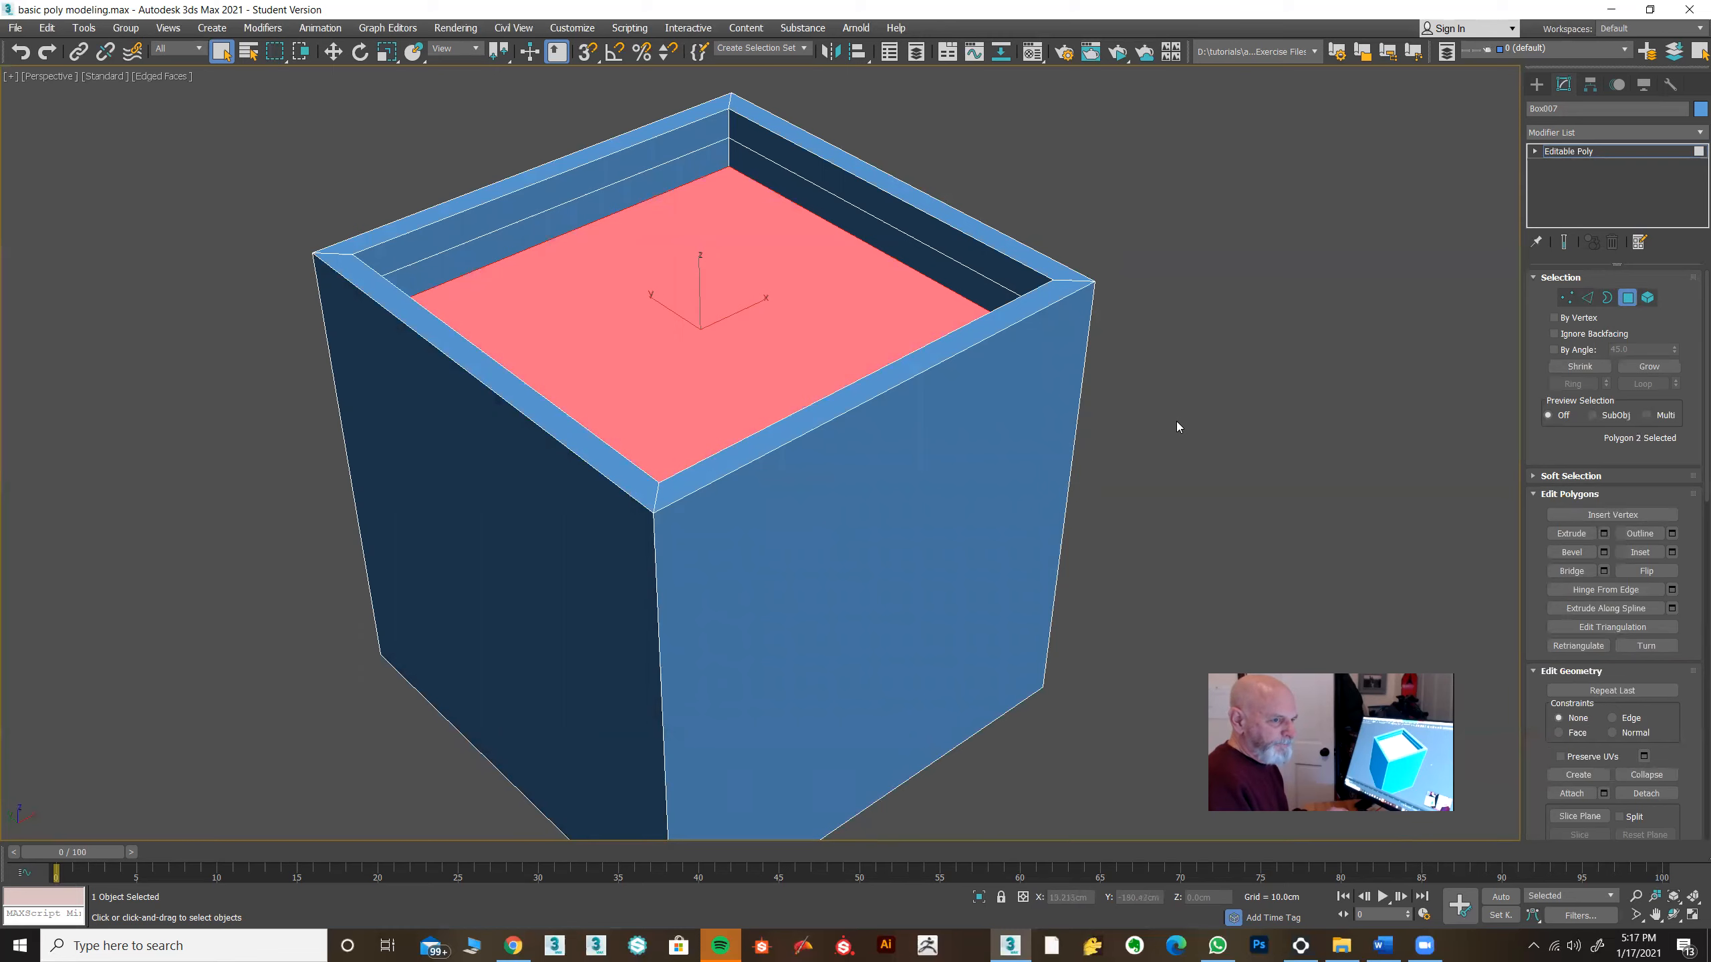
Step: Select the upper and middle horizontal edges on two opposite inner walls of the box's recess
alt+middle_drag(1187, 417, 1166, 412)
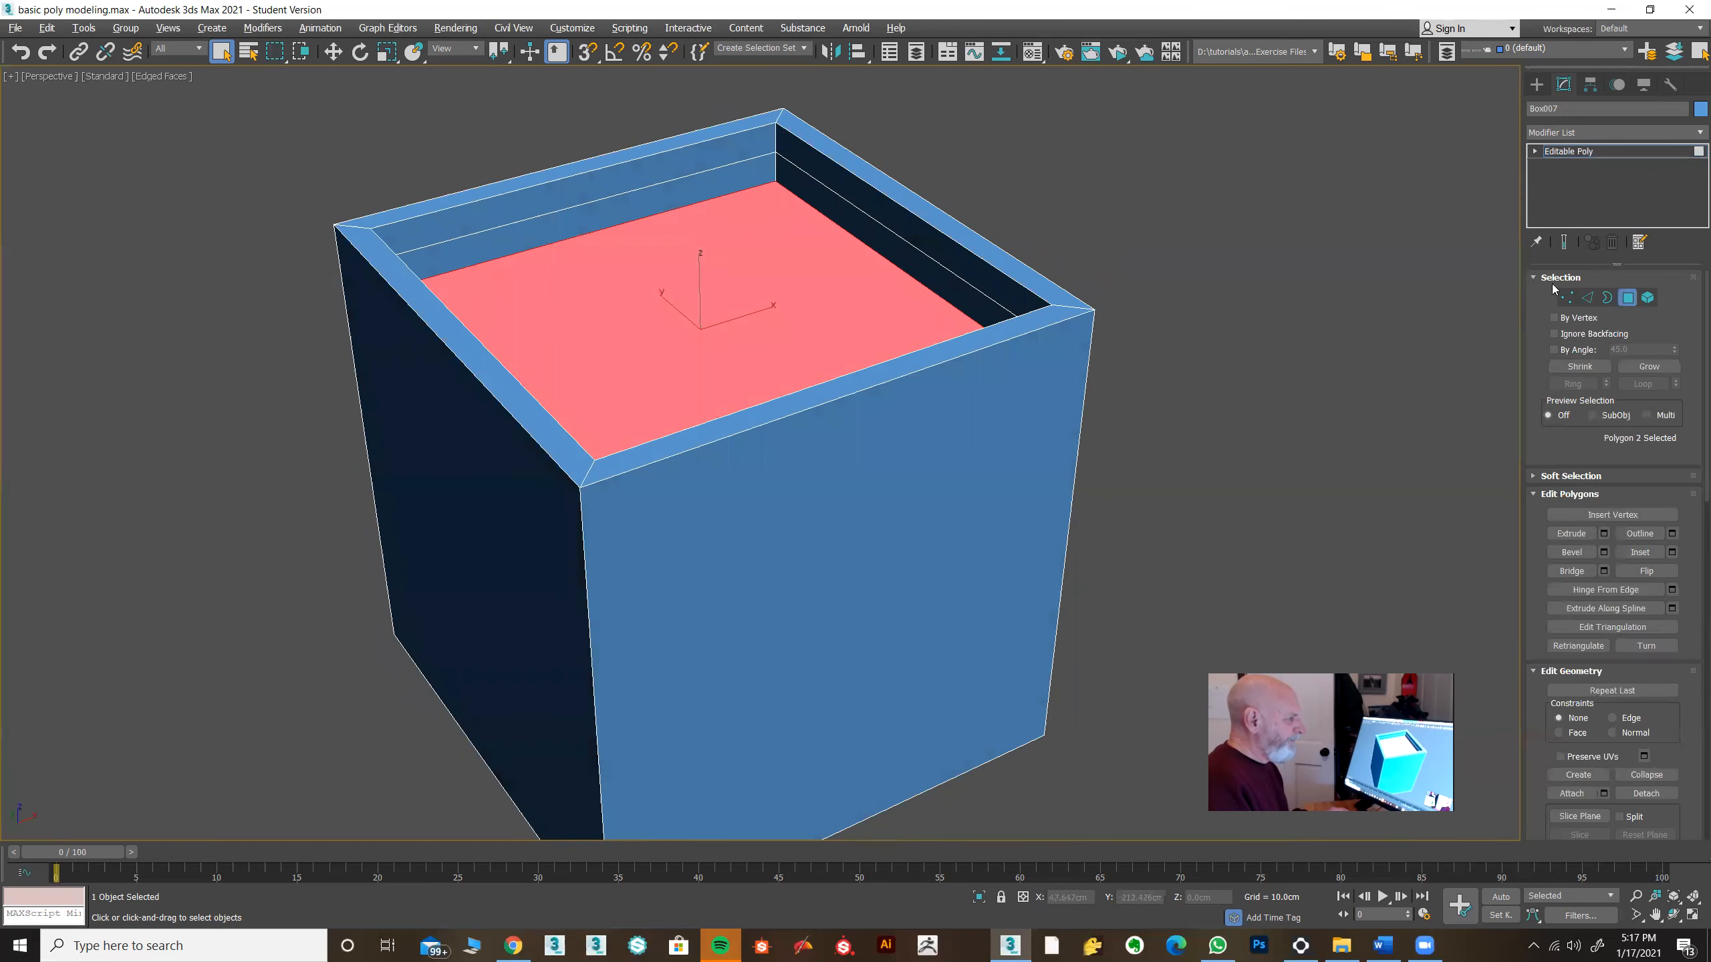
click(1595, 296)
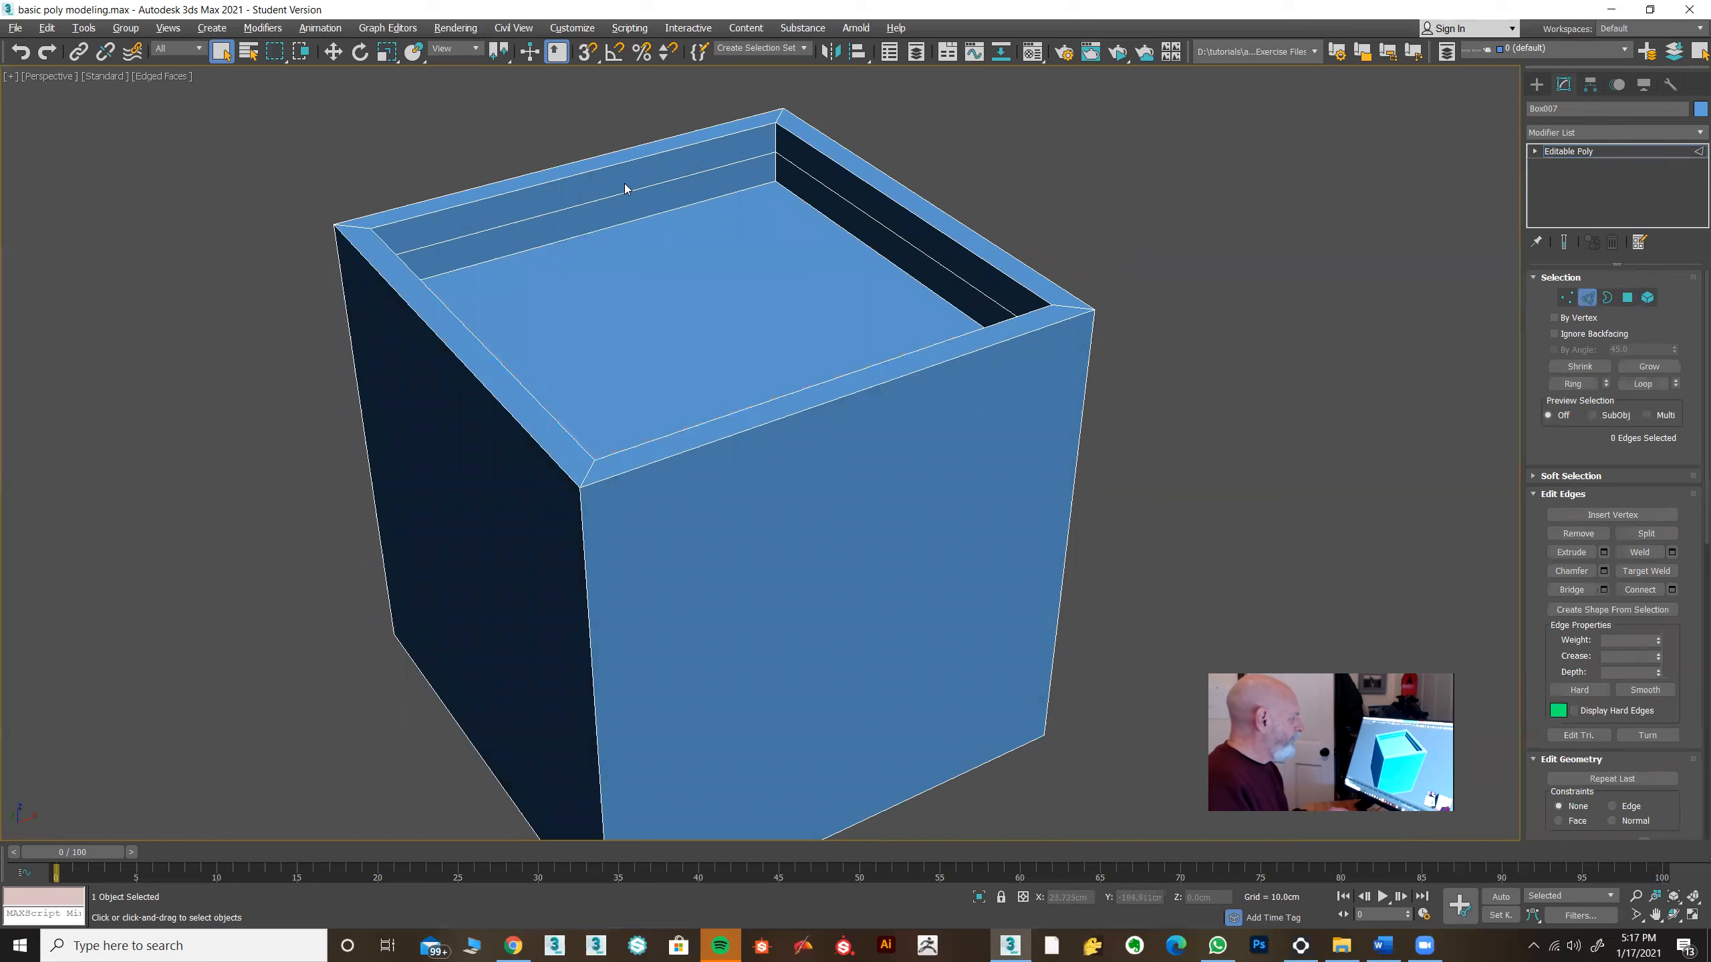
click(604, 194)
ctrl+click(602, 197)
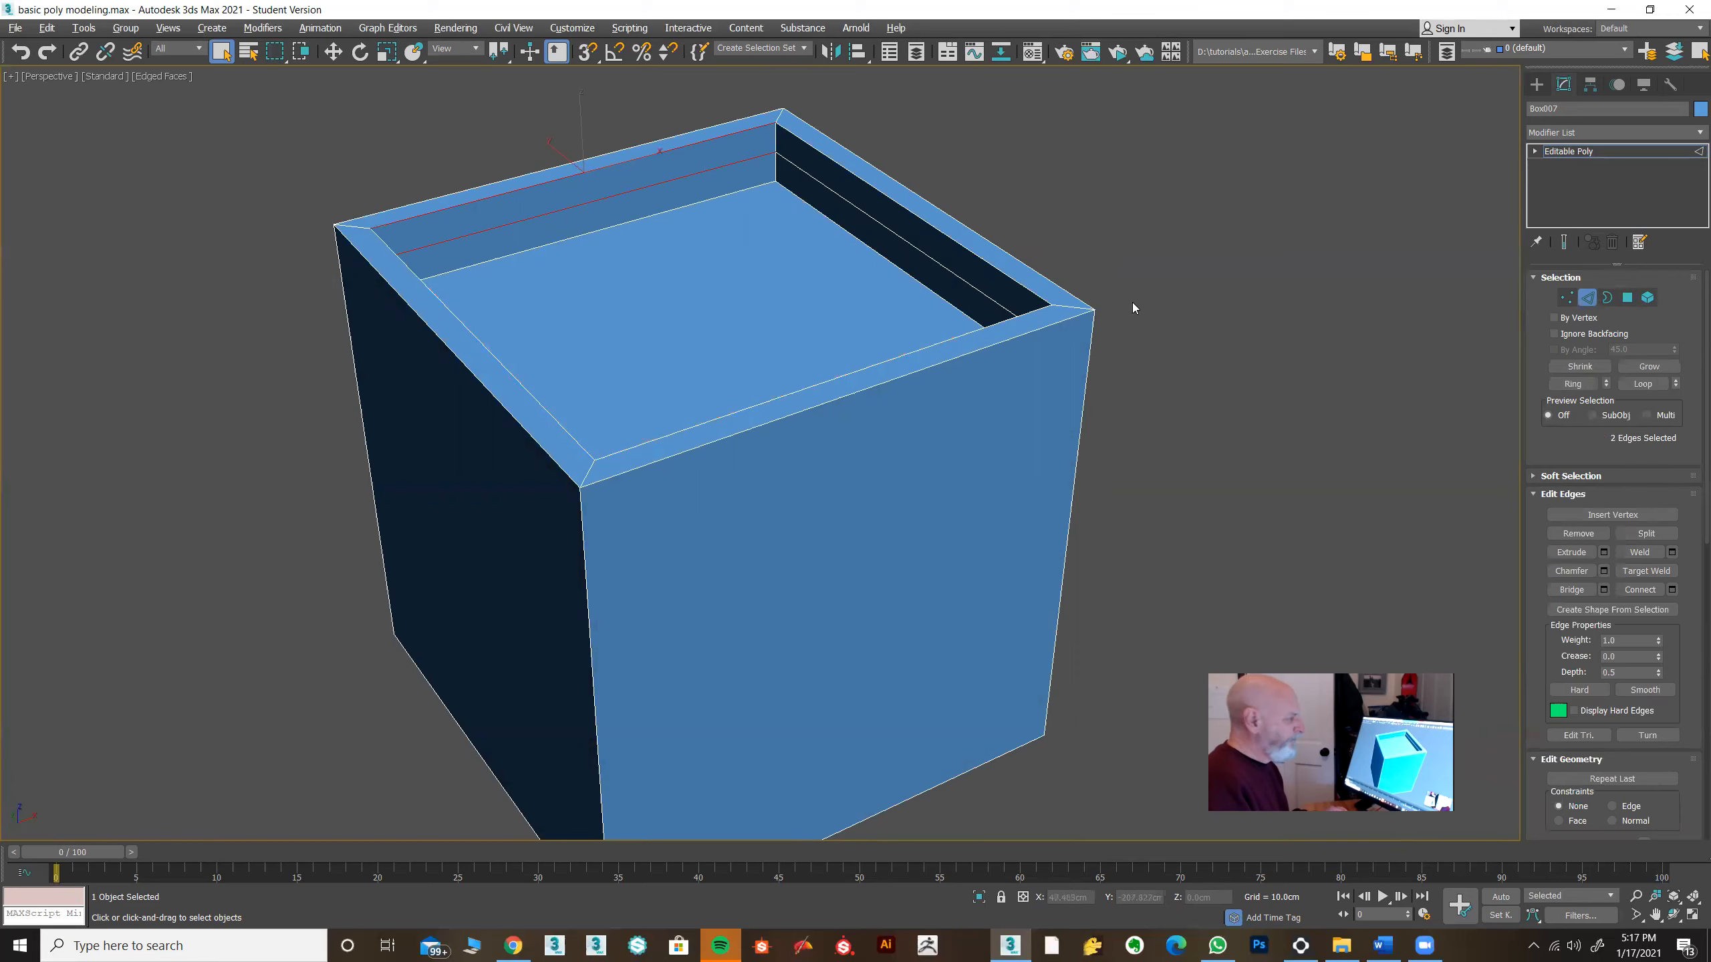
alt+middle_drag(733, 450, 844, 490)
middle_drag(844, 490, 845, 667)
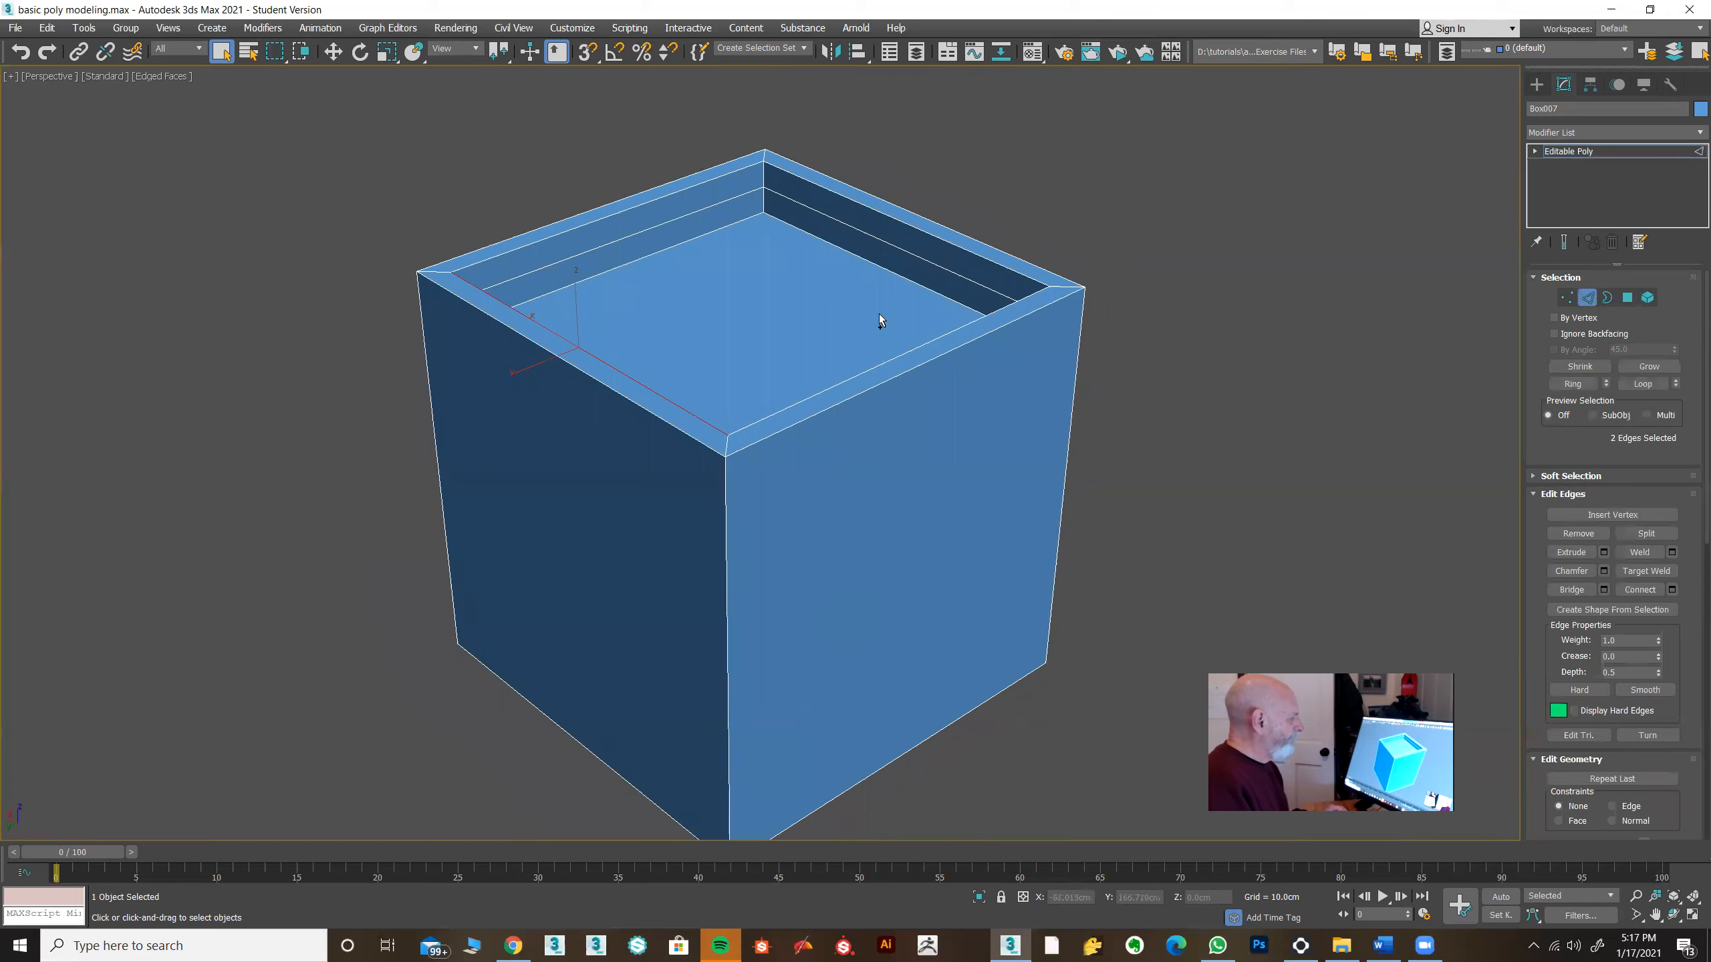
ctrl+click(902, 220)
ctrl+click(898, 245)
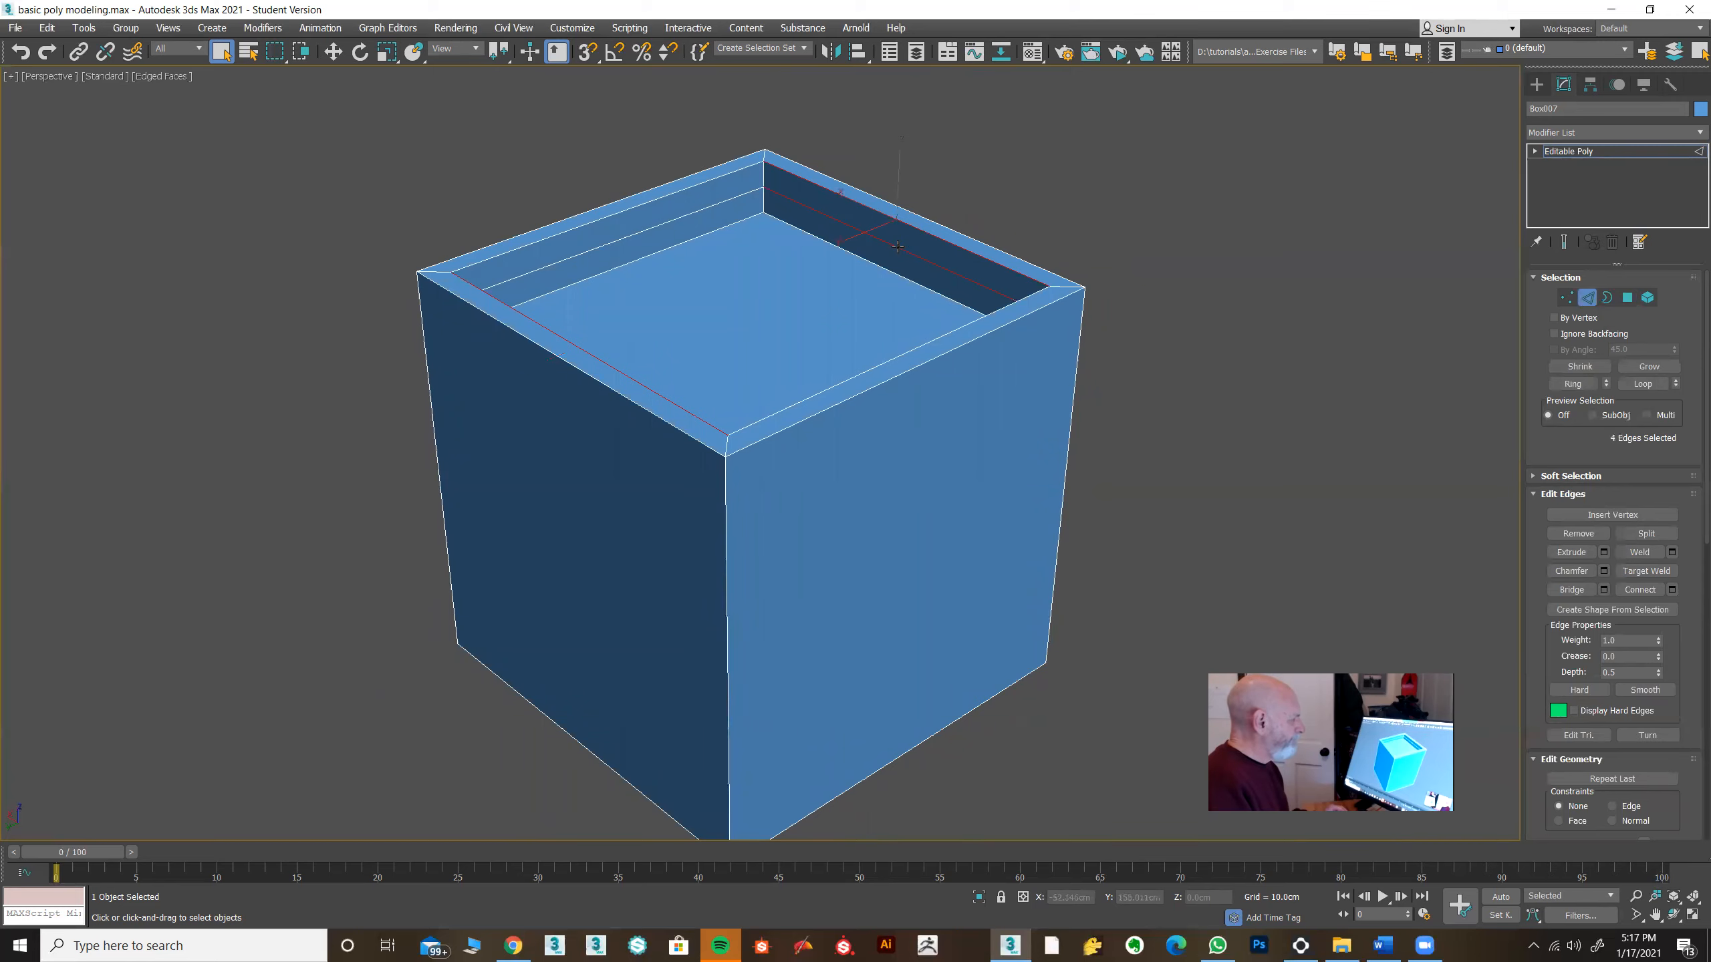
alt+middle_drag(1165, 308, 1191, 371)
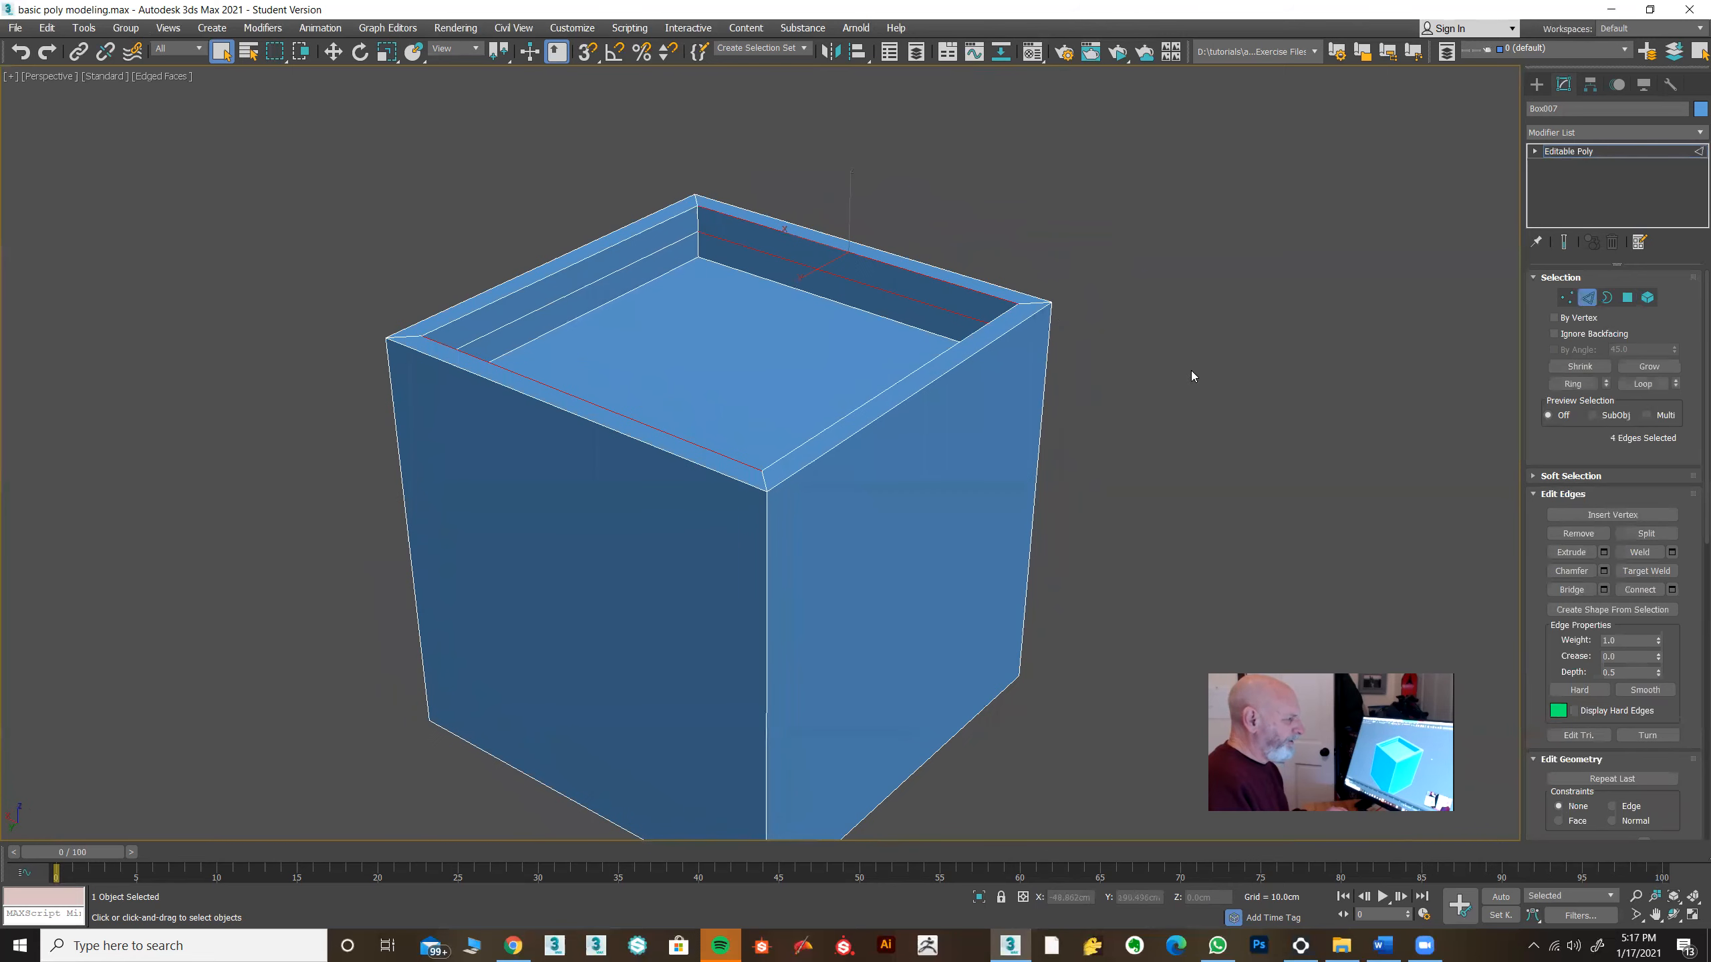
Step: Connect the selected wall edges with 2 segments, keeping pinch and slide at 0
click(1671, 590)
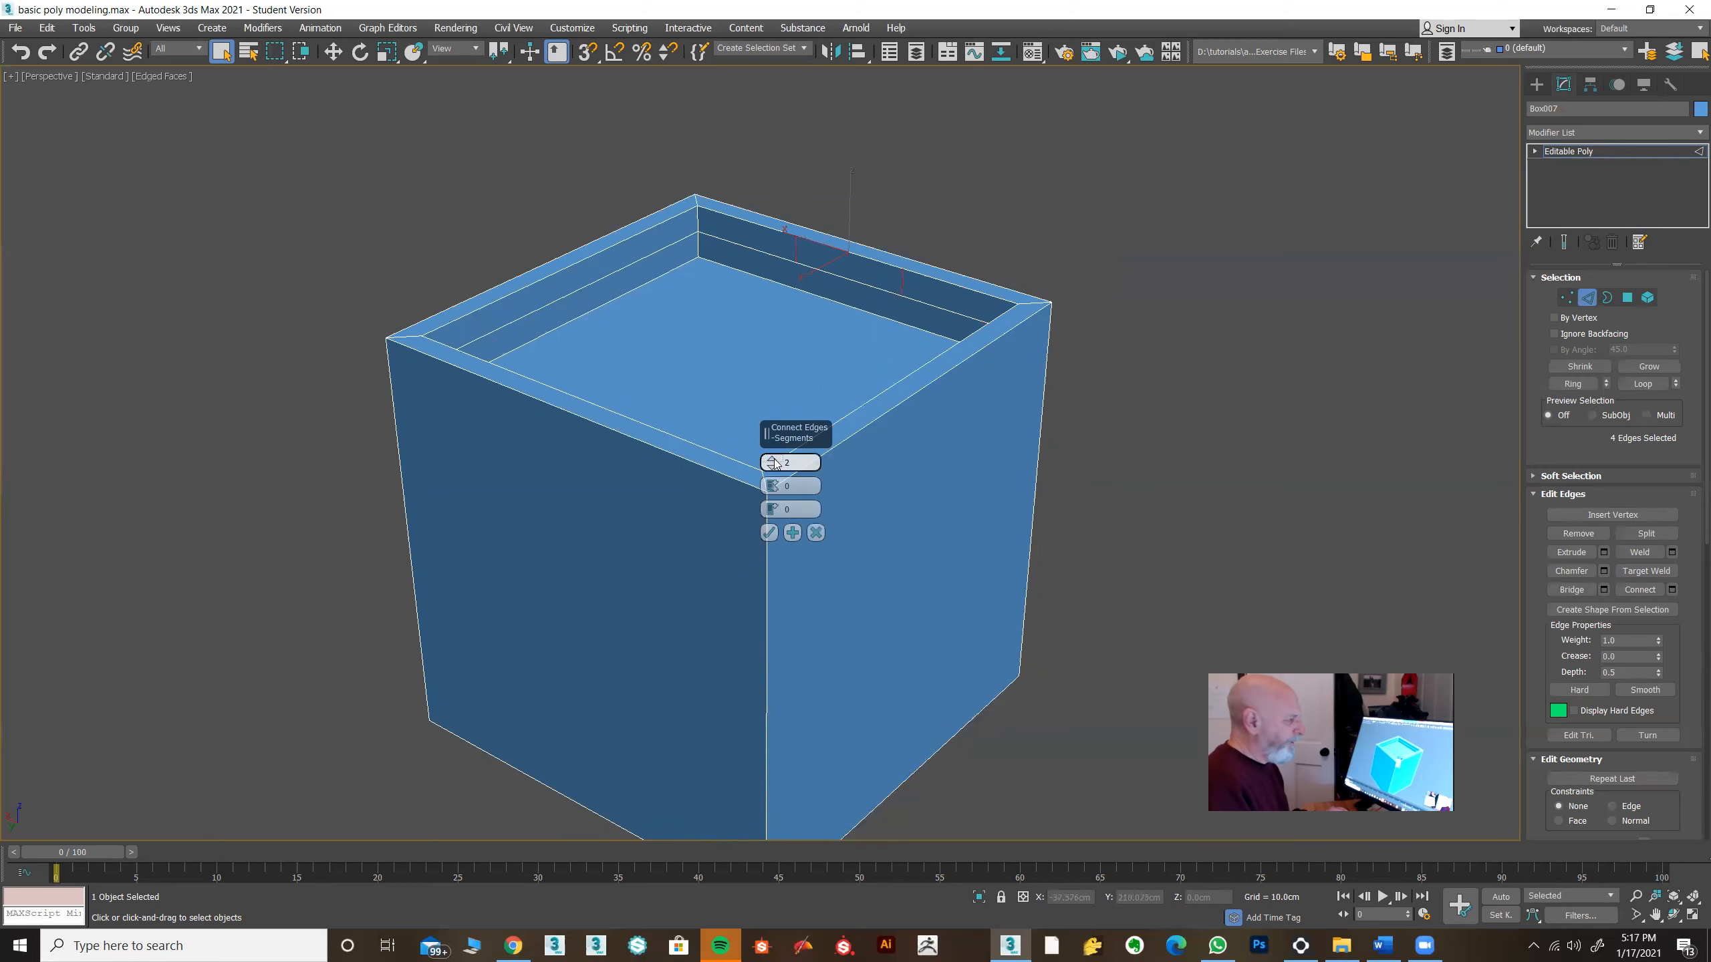
scroll(923, 288, up, 3)
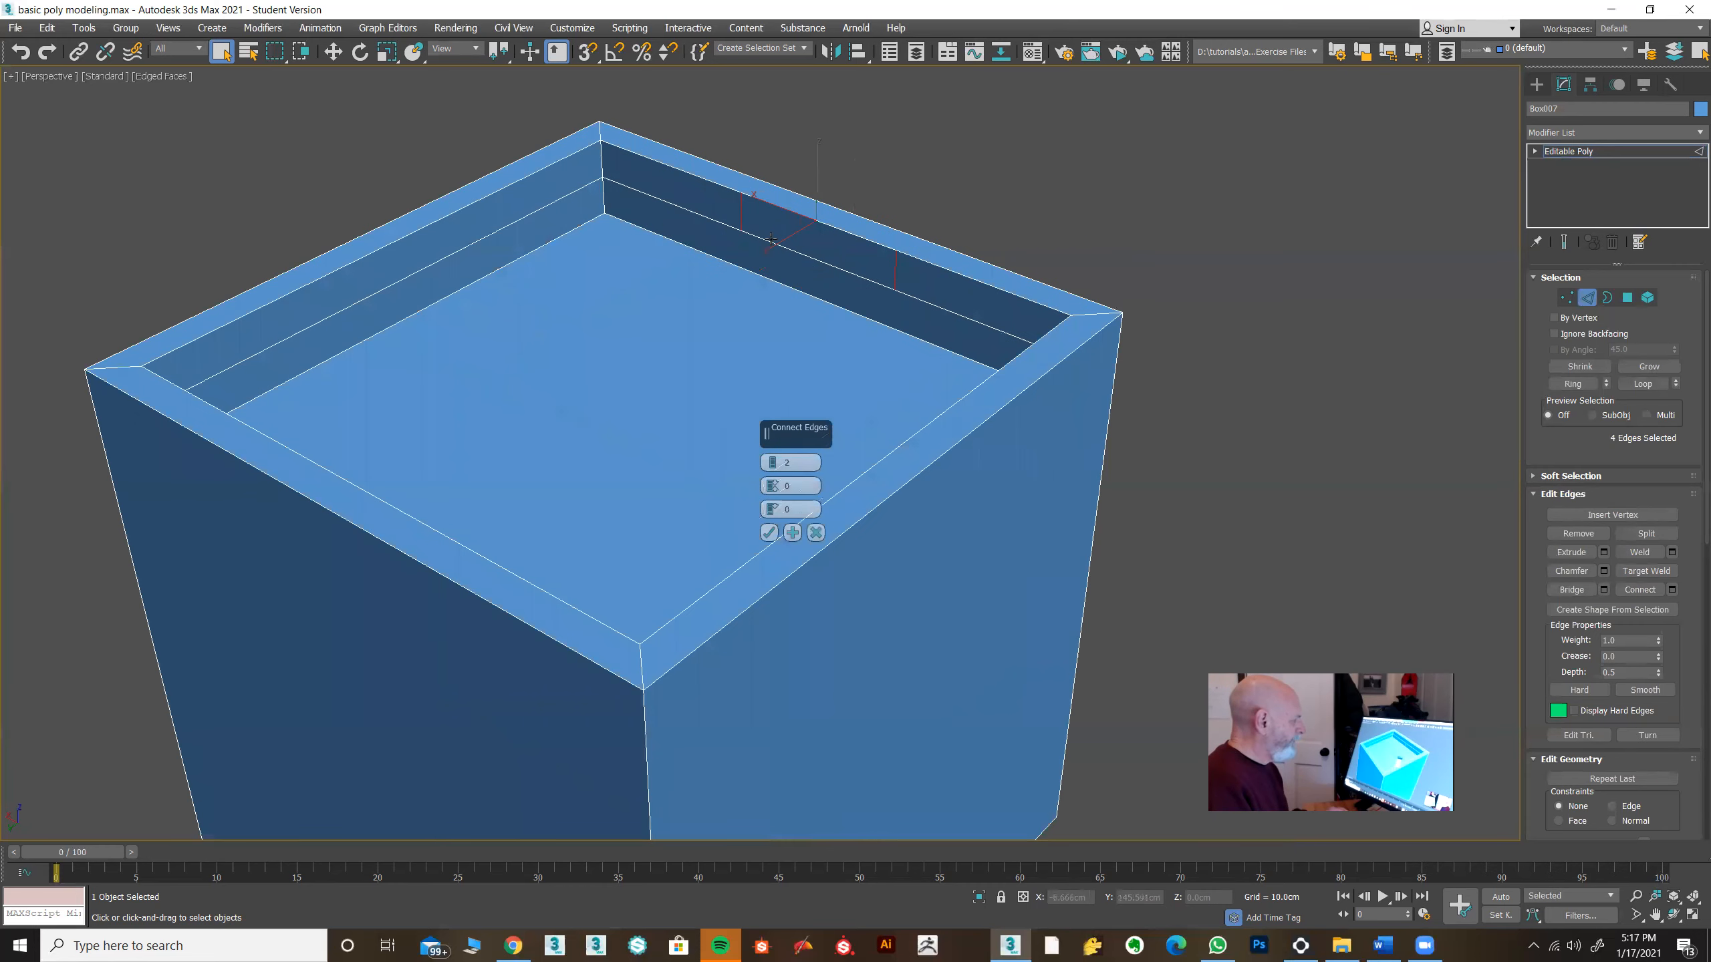
alt+middle_drag(922, 273, 853, 318)
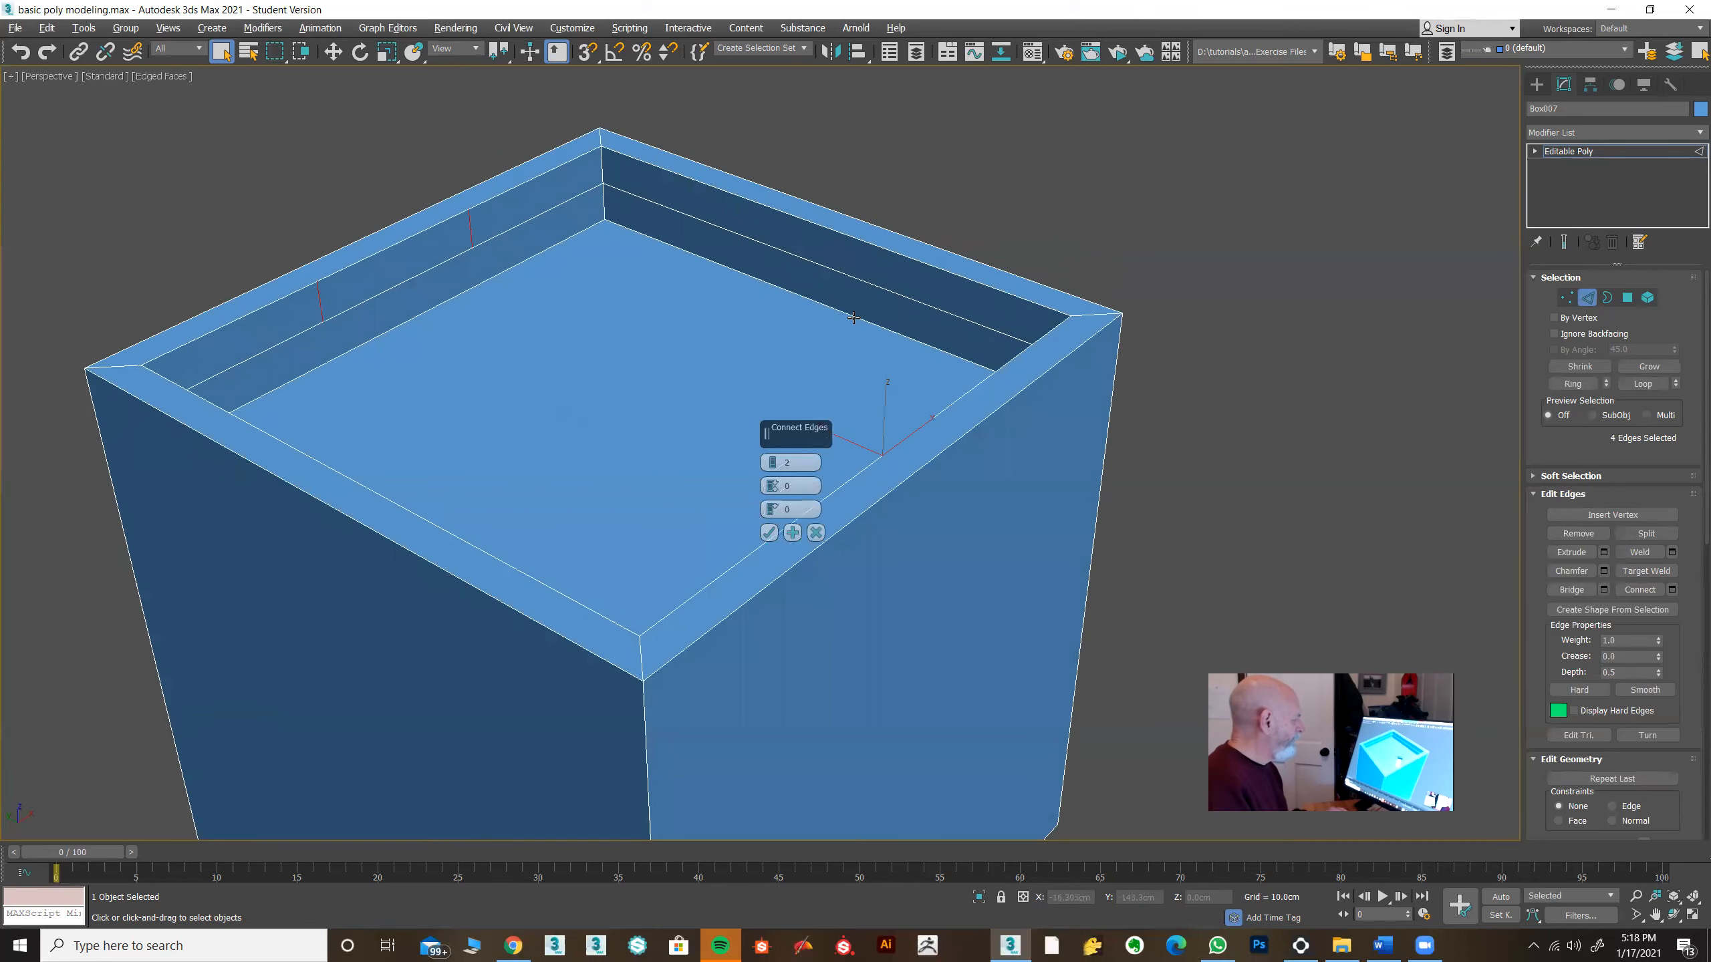
click(768, 533)
Step: Select the central polygon between the new vertical edges on each of the two opposite inner walls
click(1628, 299)
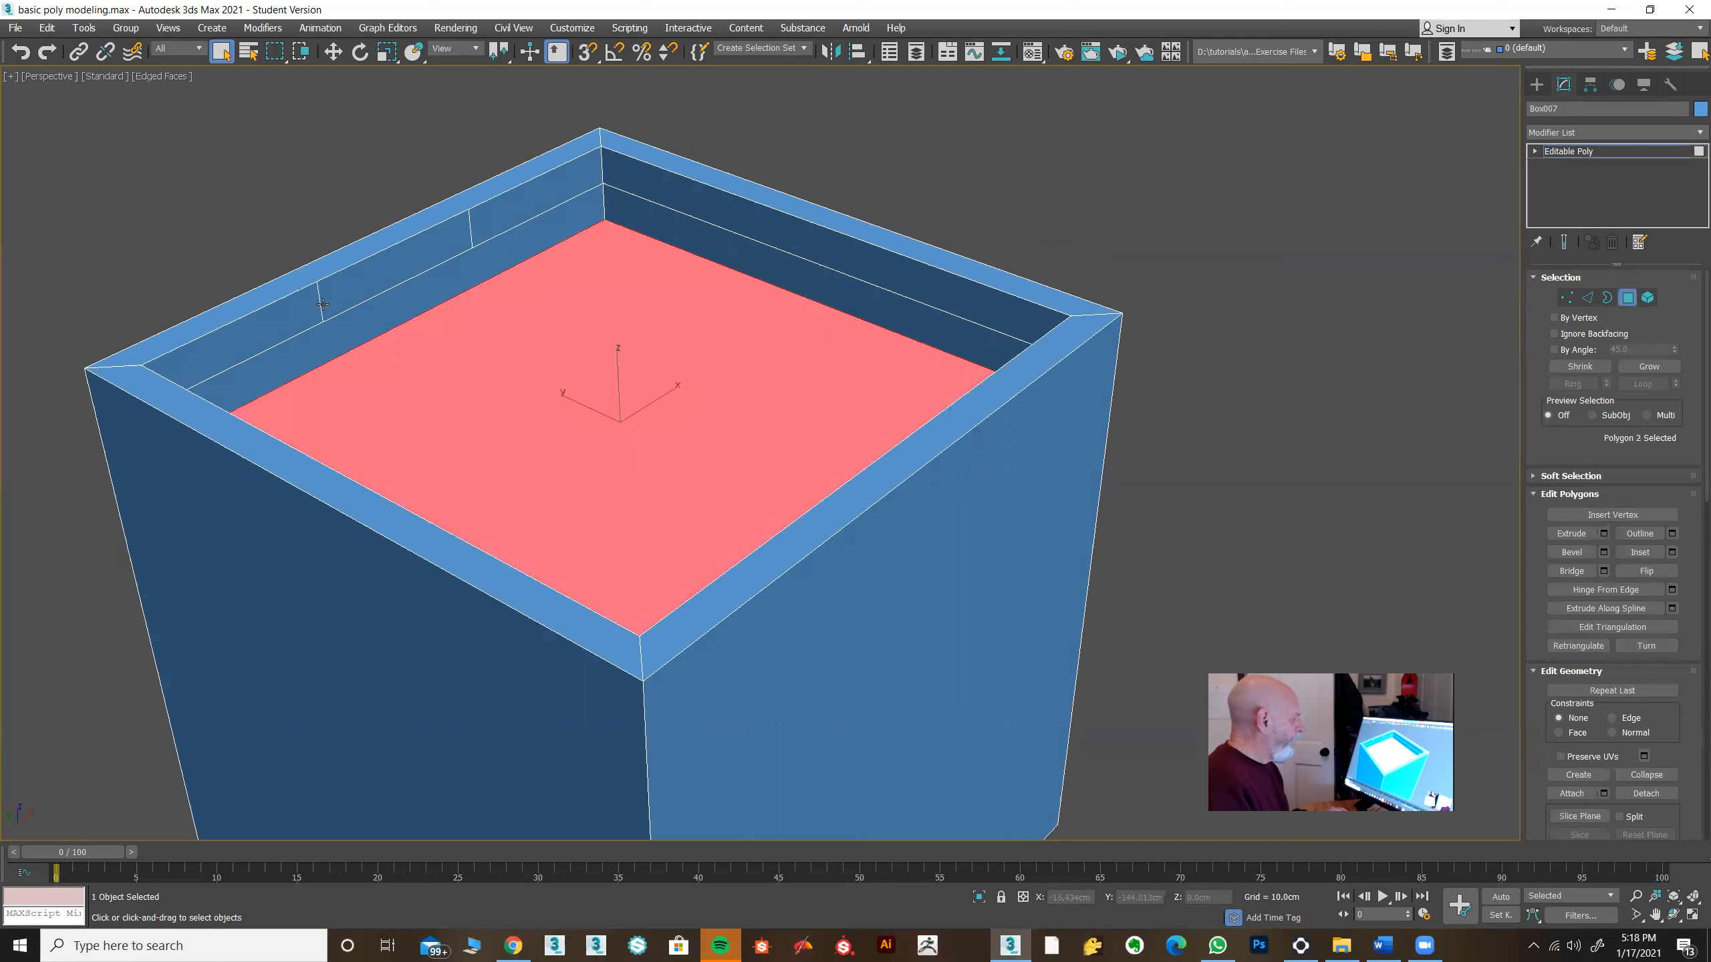
click(414, 284)
click(398, 266)
alt+middle_drag(394, 373, 490, 375)
ctrl+click(861, 122)
alt+middle_drag(840, 236, 819, 337)
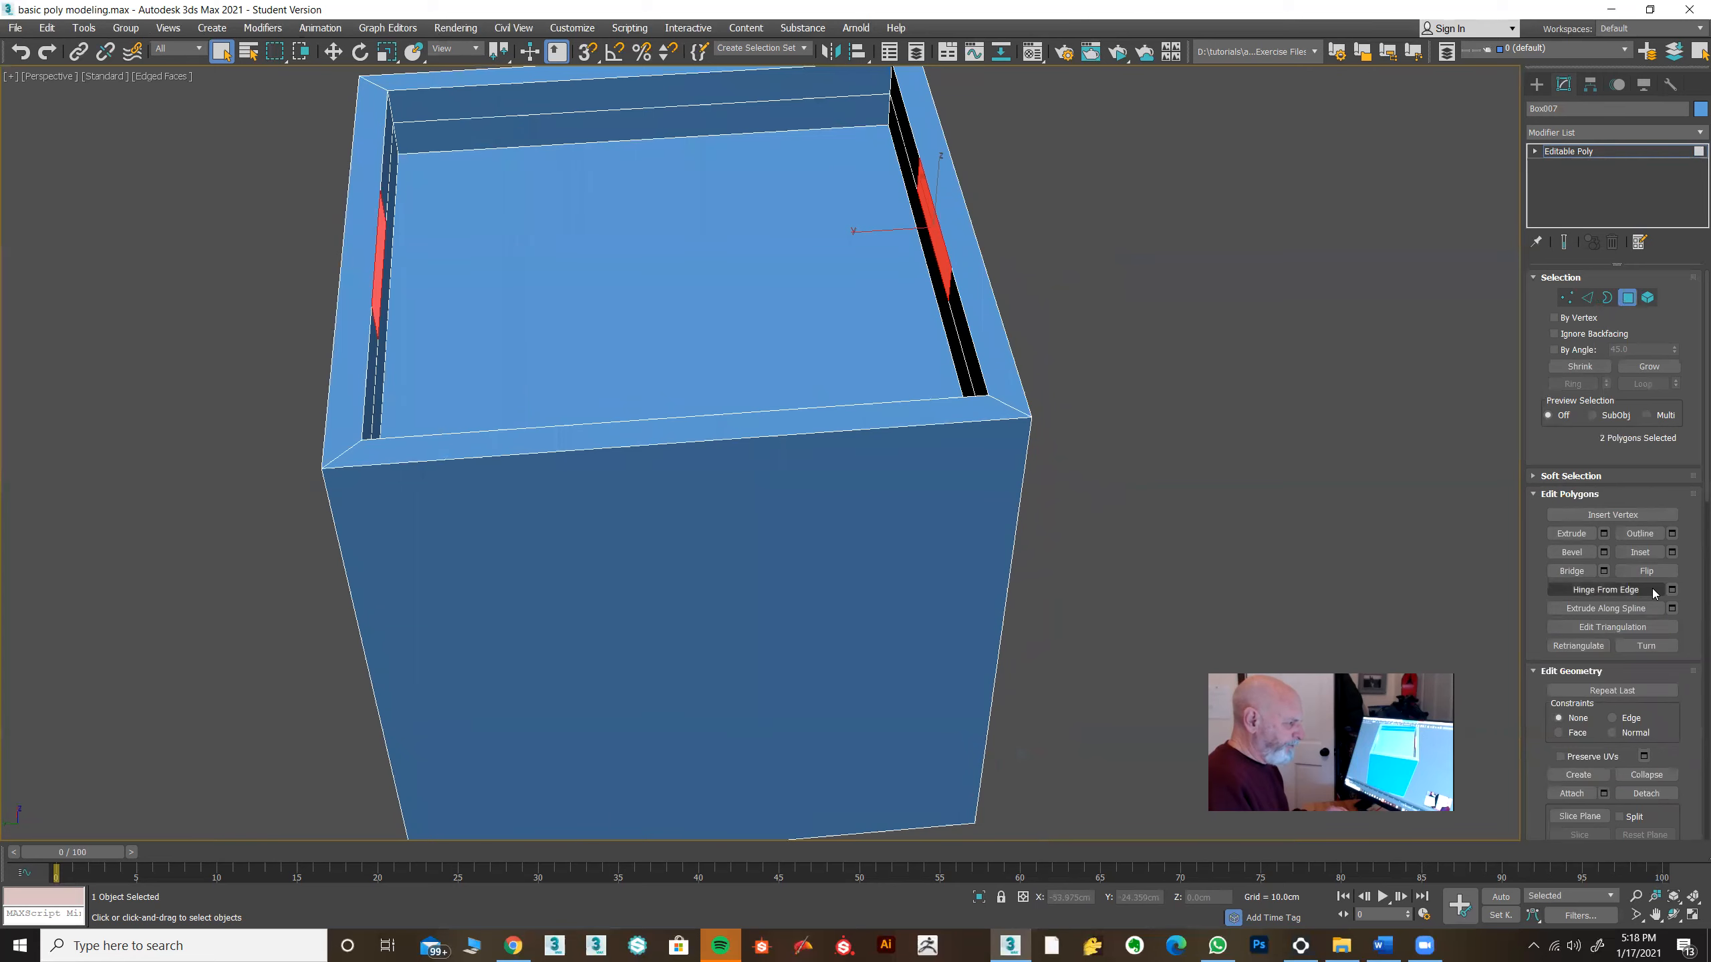
Step: Bridge the two facing wall polygons across the recess with 3 segments
click(1604, 571)
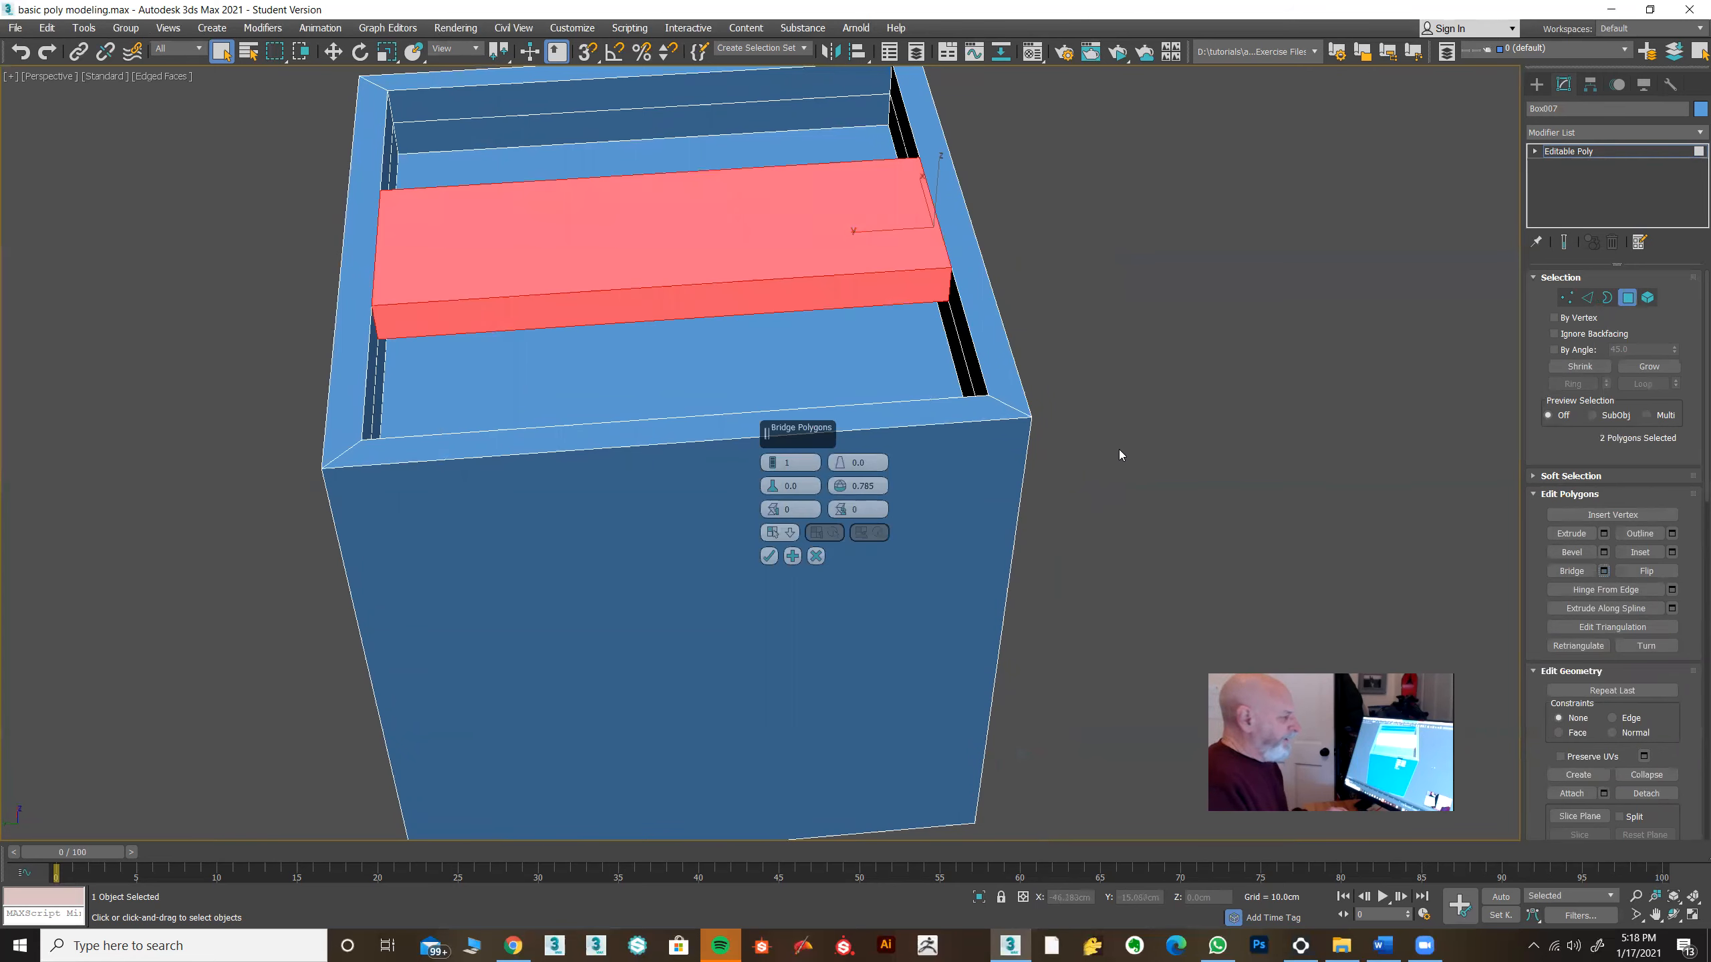
click(772, 462)
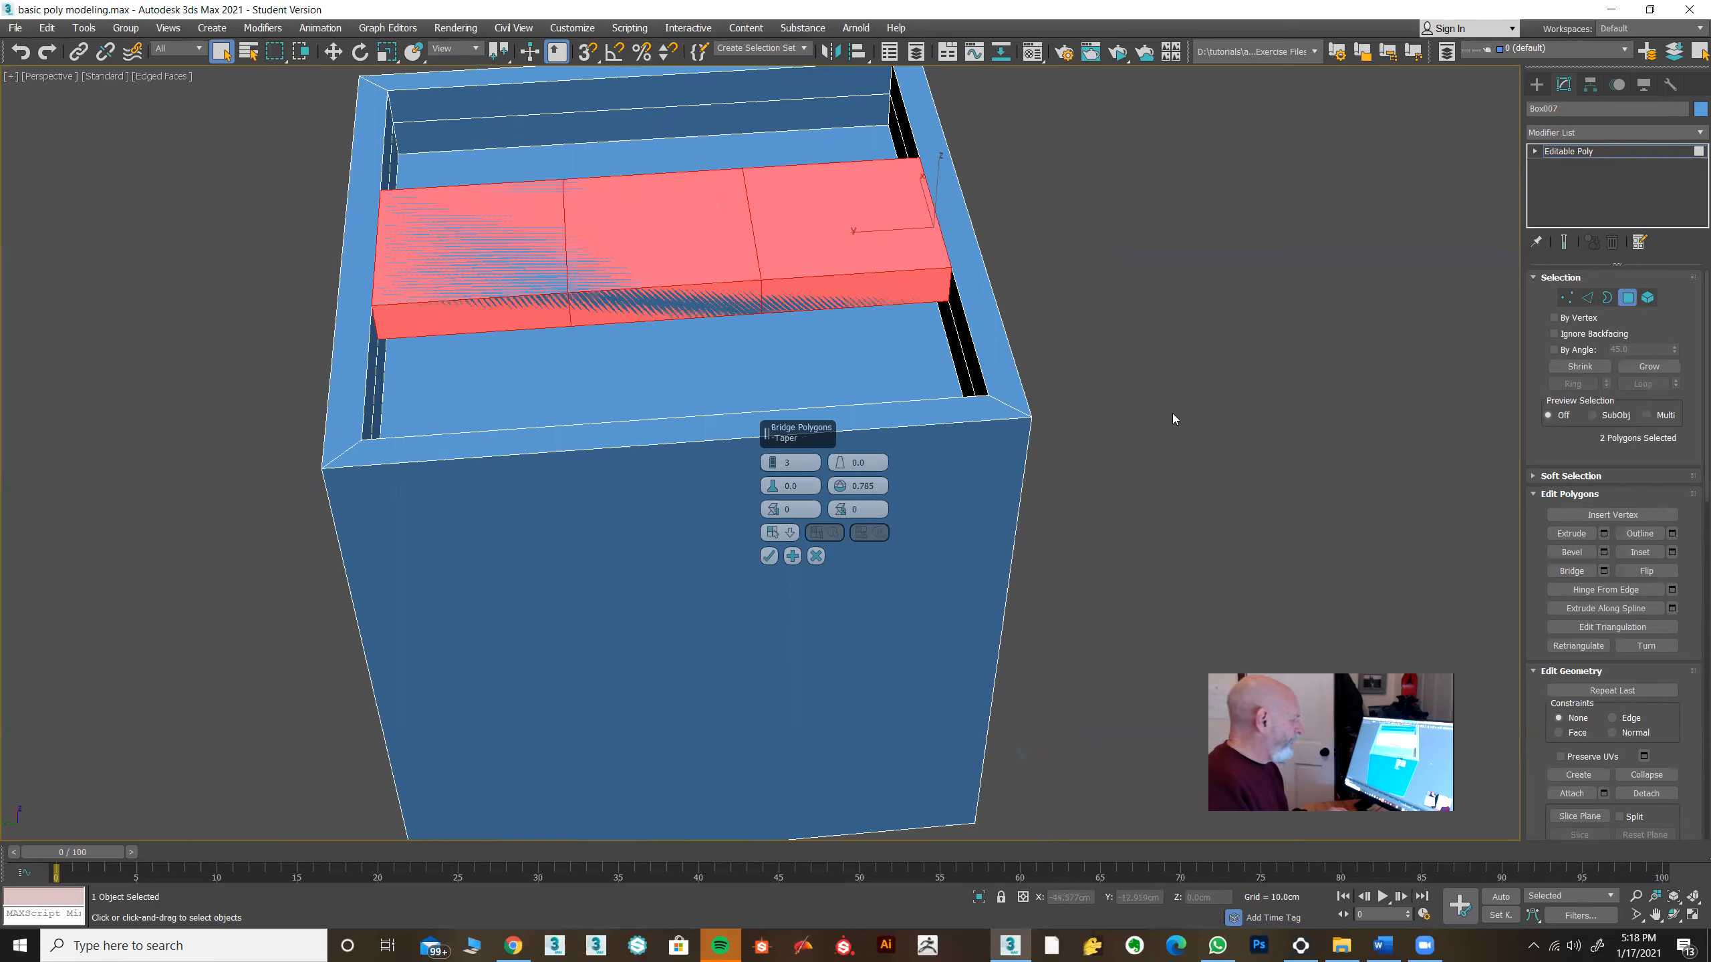
alt+middle_drag(1207, 312, 1163, 305)
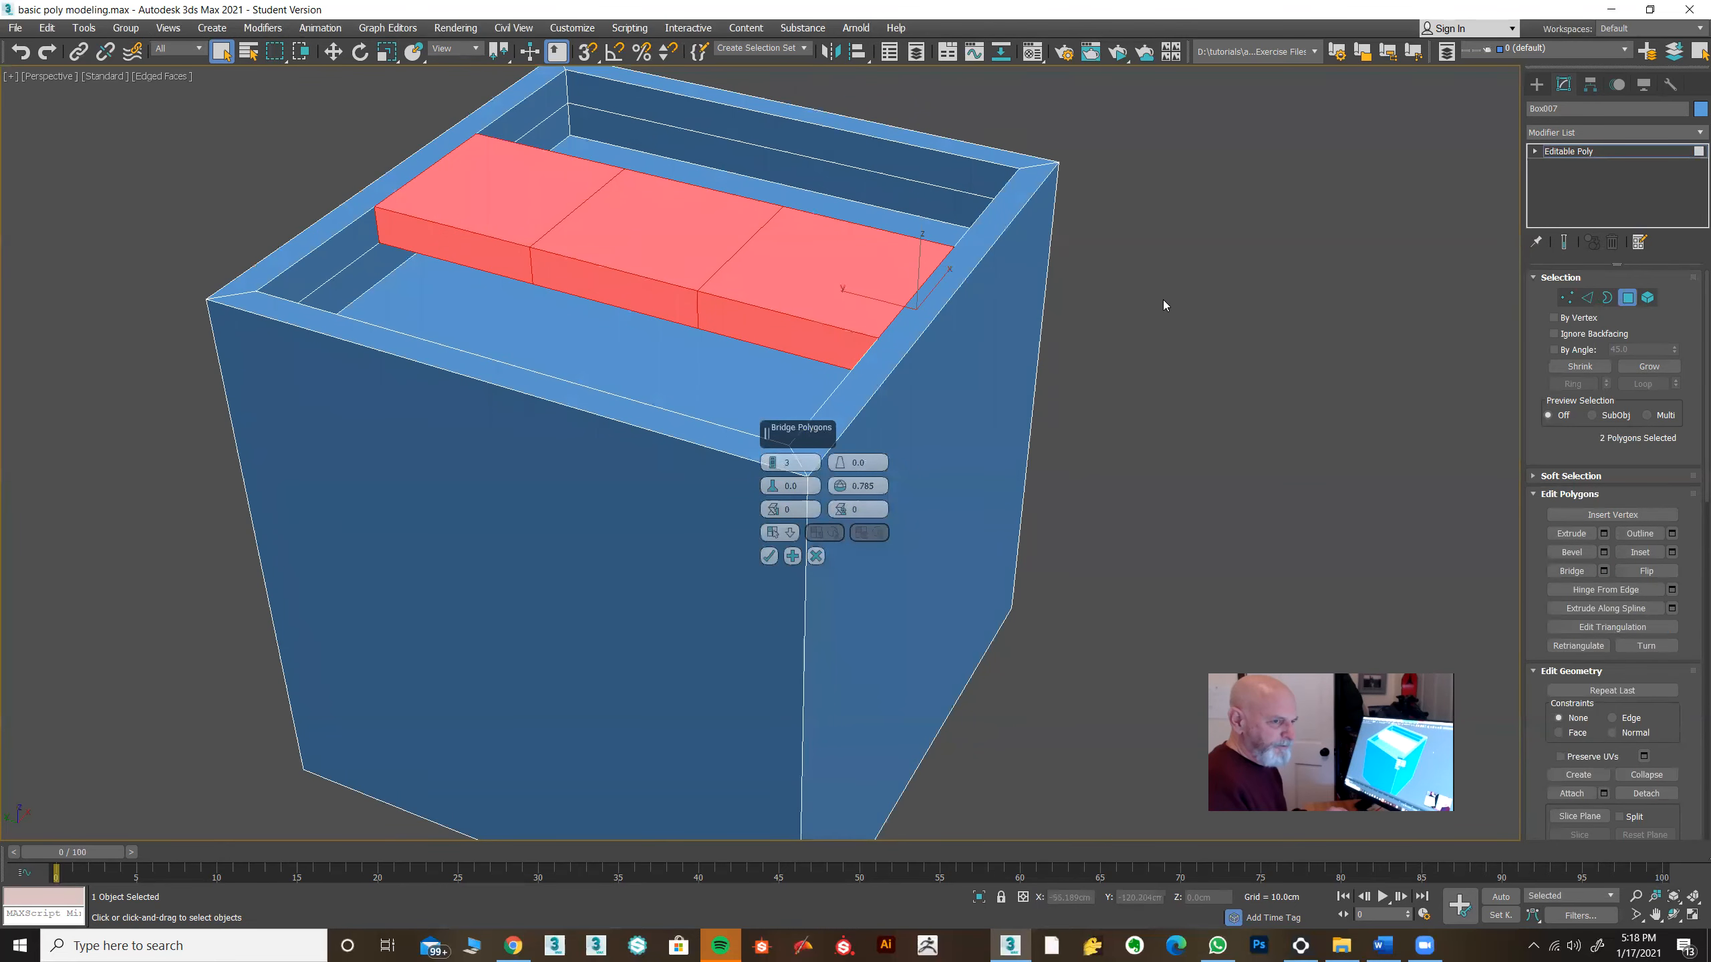
click(768, 556)
Step: Select only the middle side polygon on both long sides of the bridge
click(1629, 298)
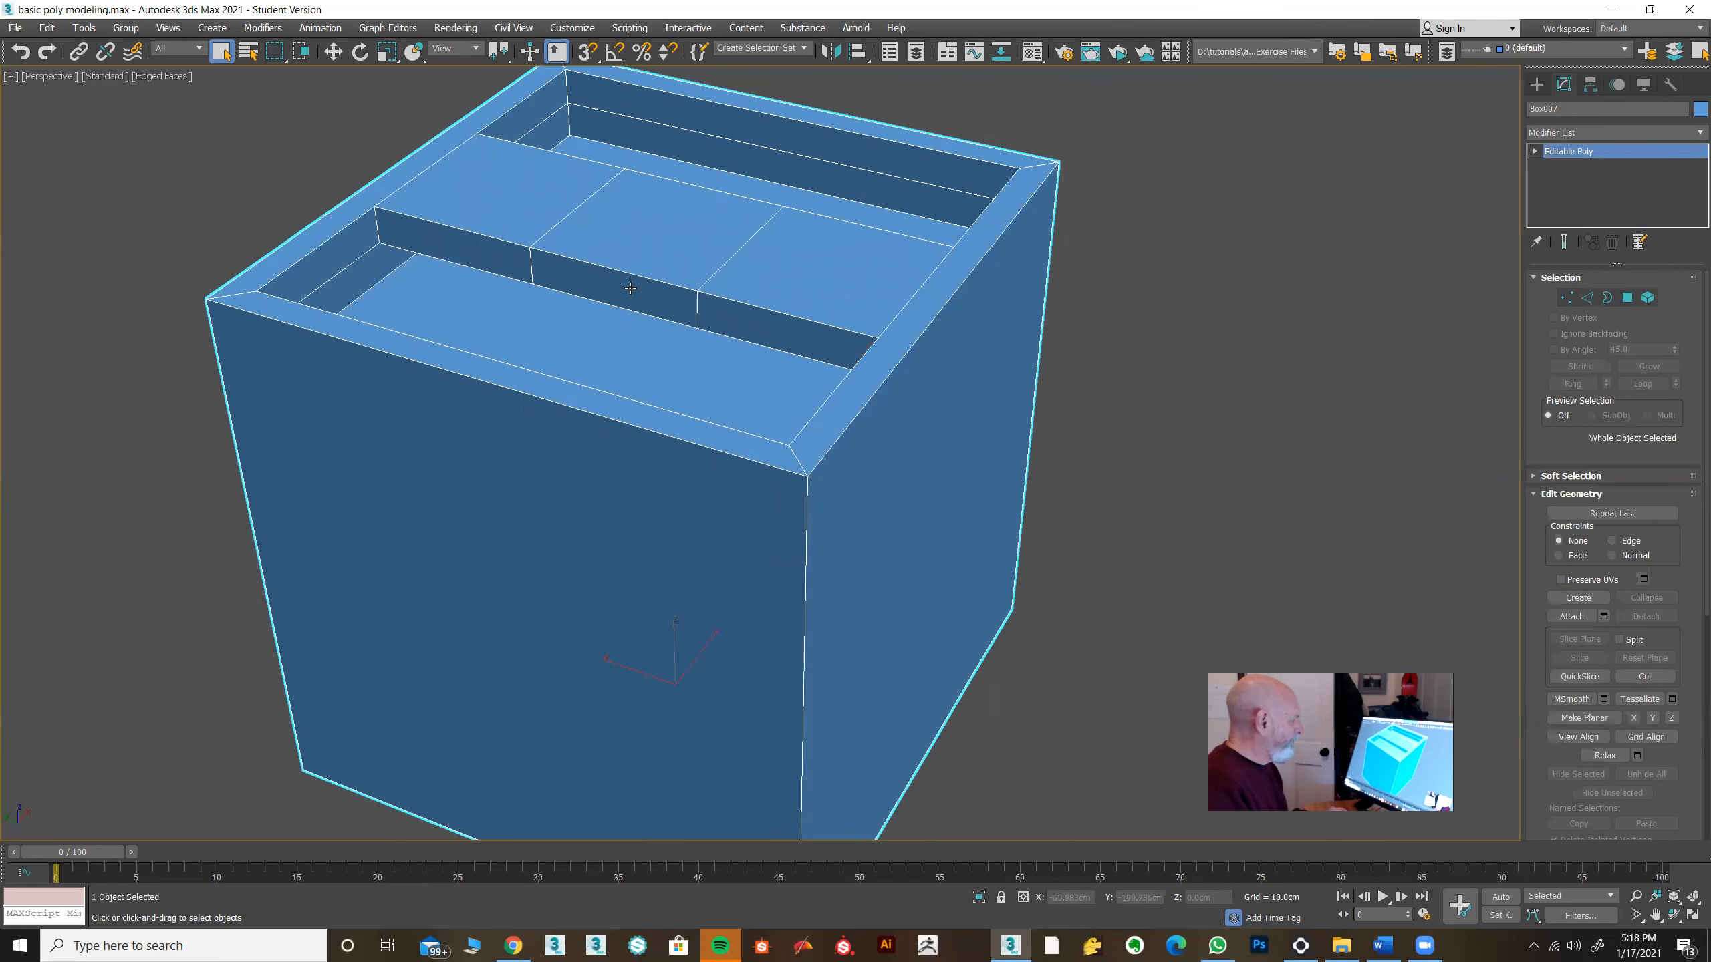
click(1628, 298)
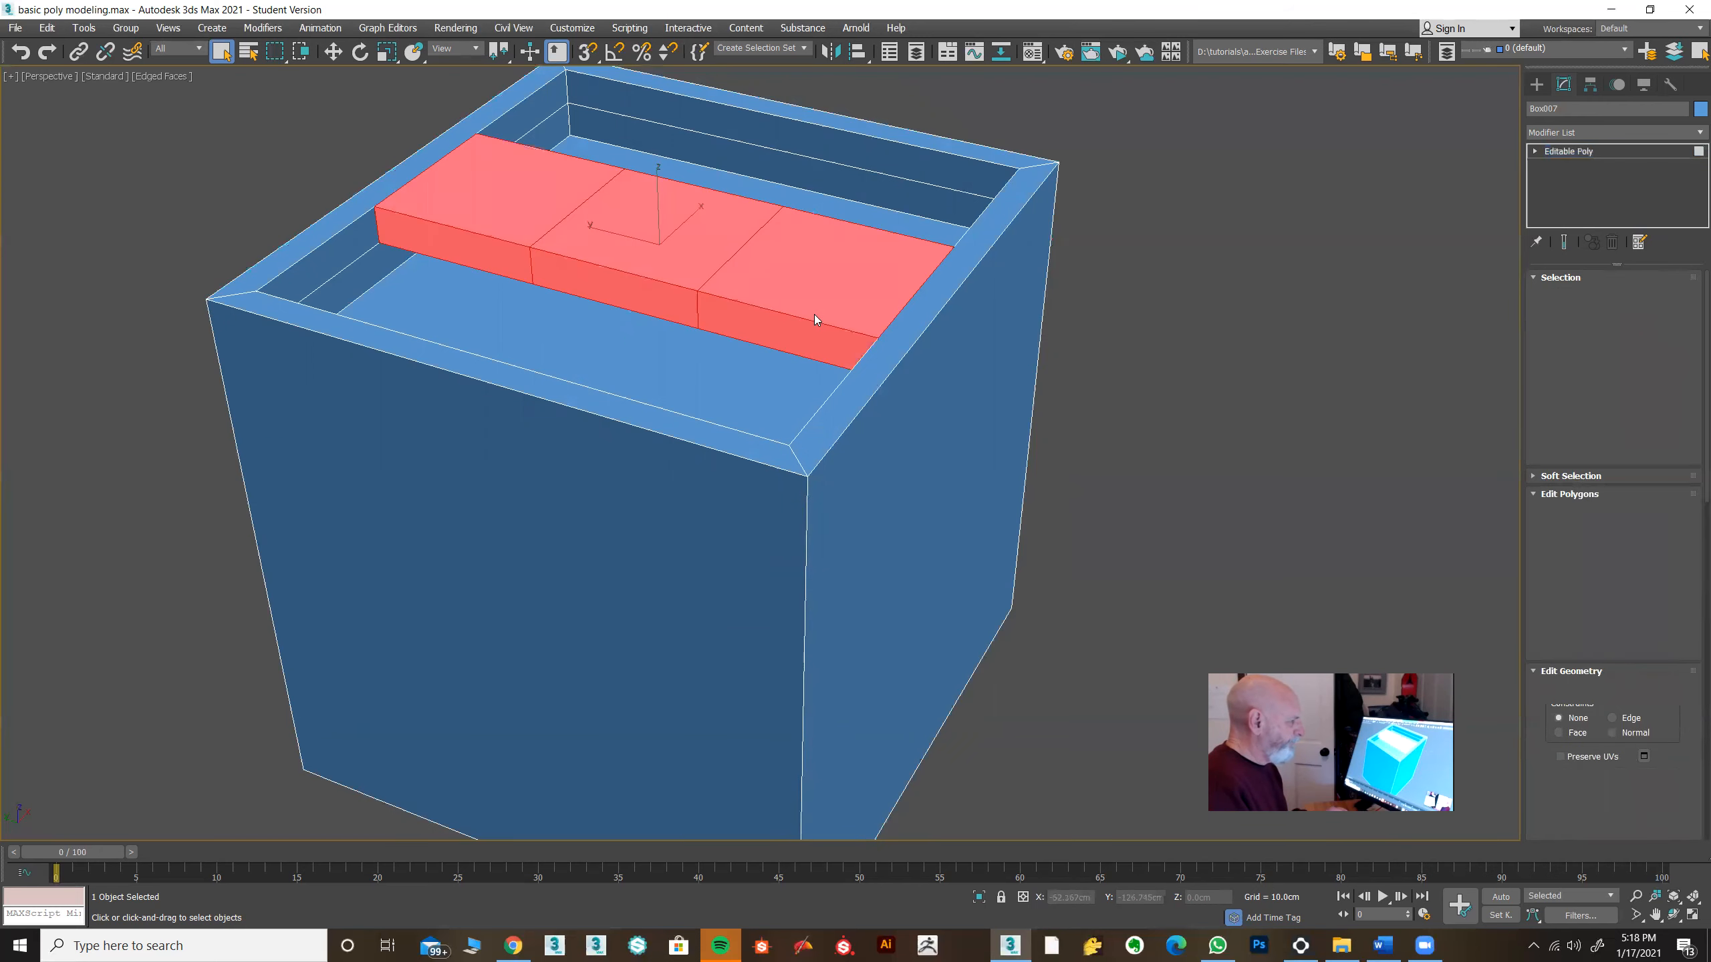
click(677, 307)
alt+middle_drag(677, 307, 798, 301)
ctrl+click(782, 360)
alt+middle_drag(521, 343, 745, 275)
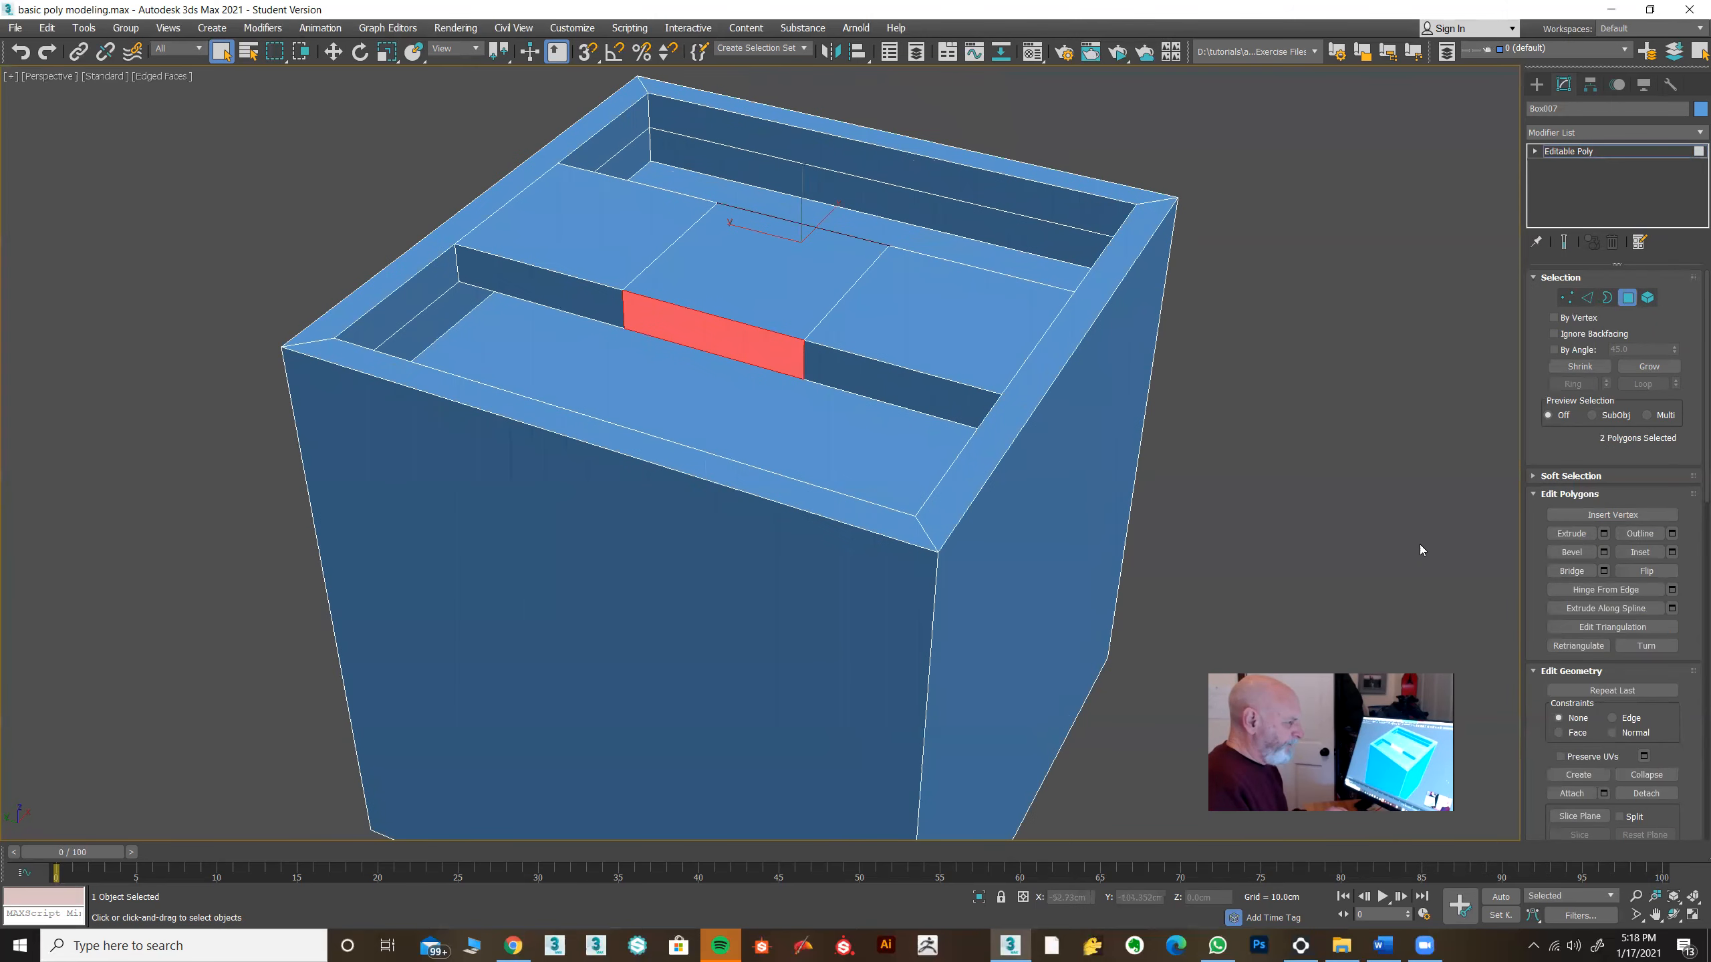
Step: Inset the bridge's two side polygons using a bevel with height 0 cm and outline about -1.09 cm
click(1604, 552)
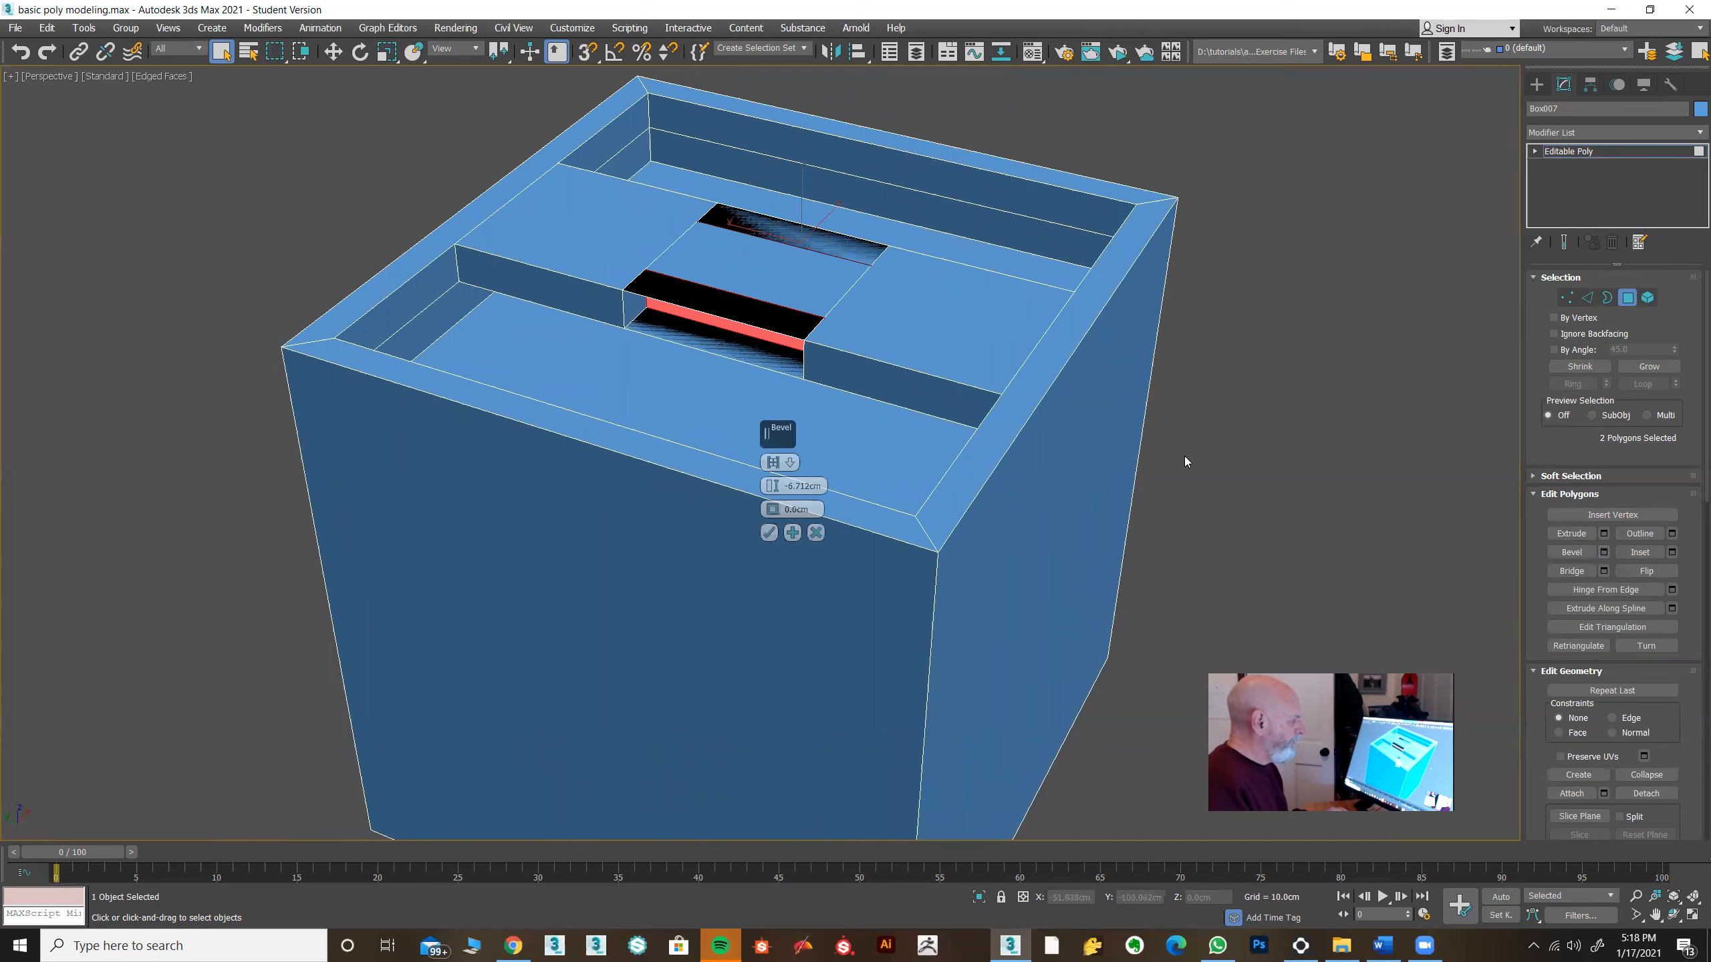
right_click(772, 488)
drag(773, 507, 772, 516)
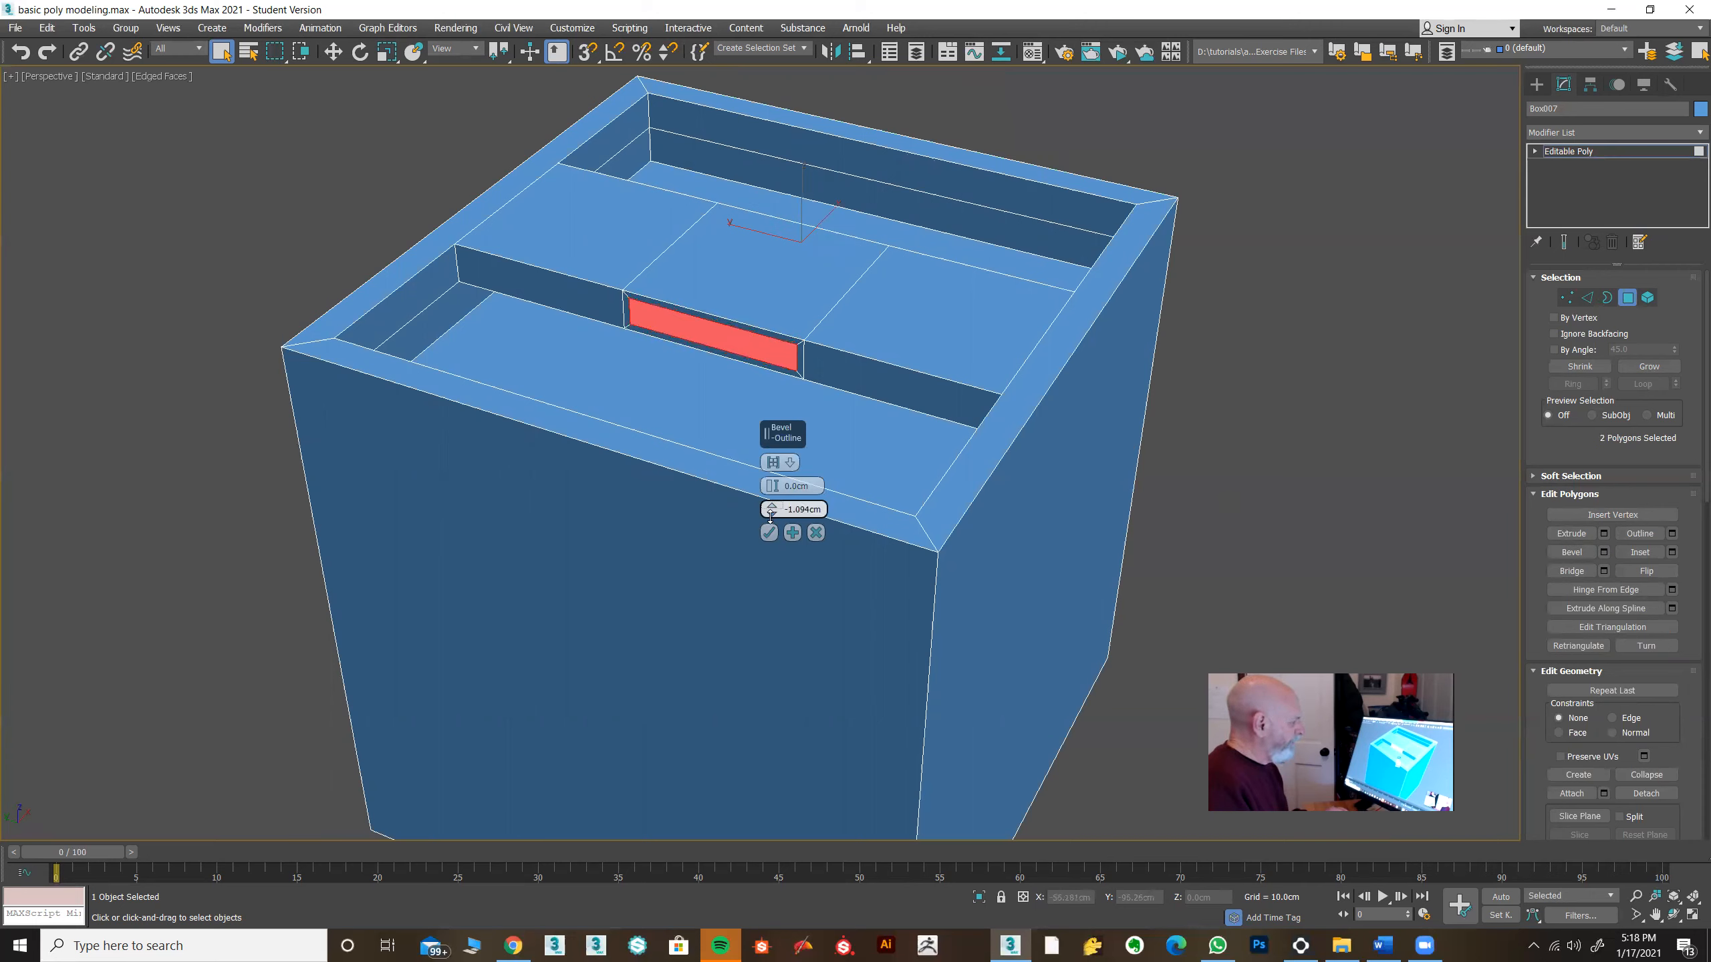
alt+middle_drag(829, 418, 1007, 331)
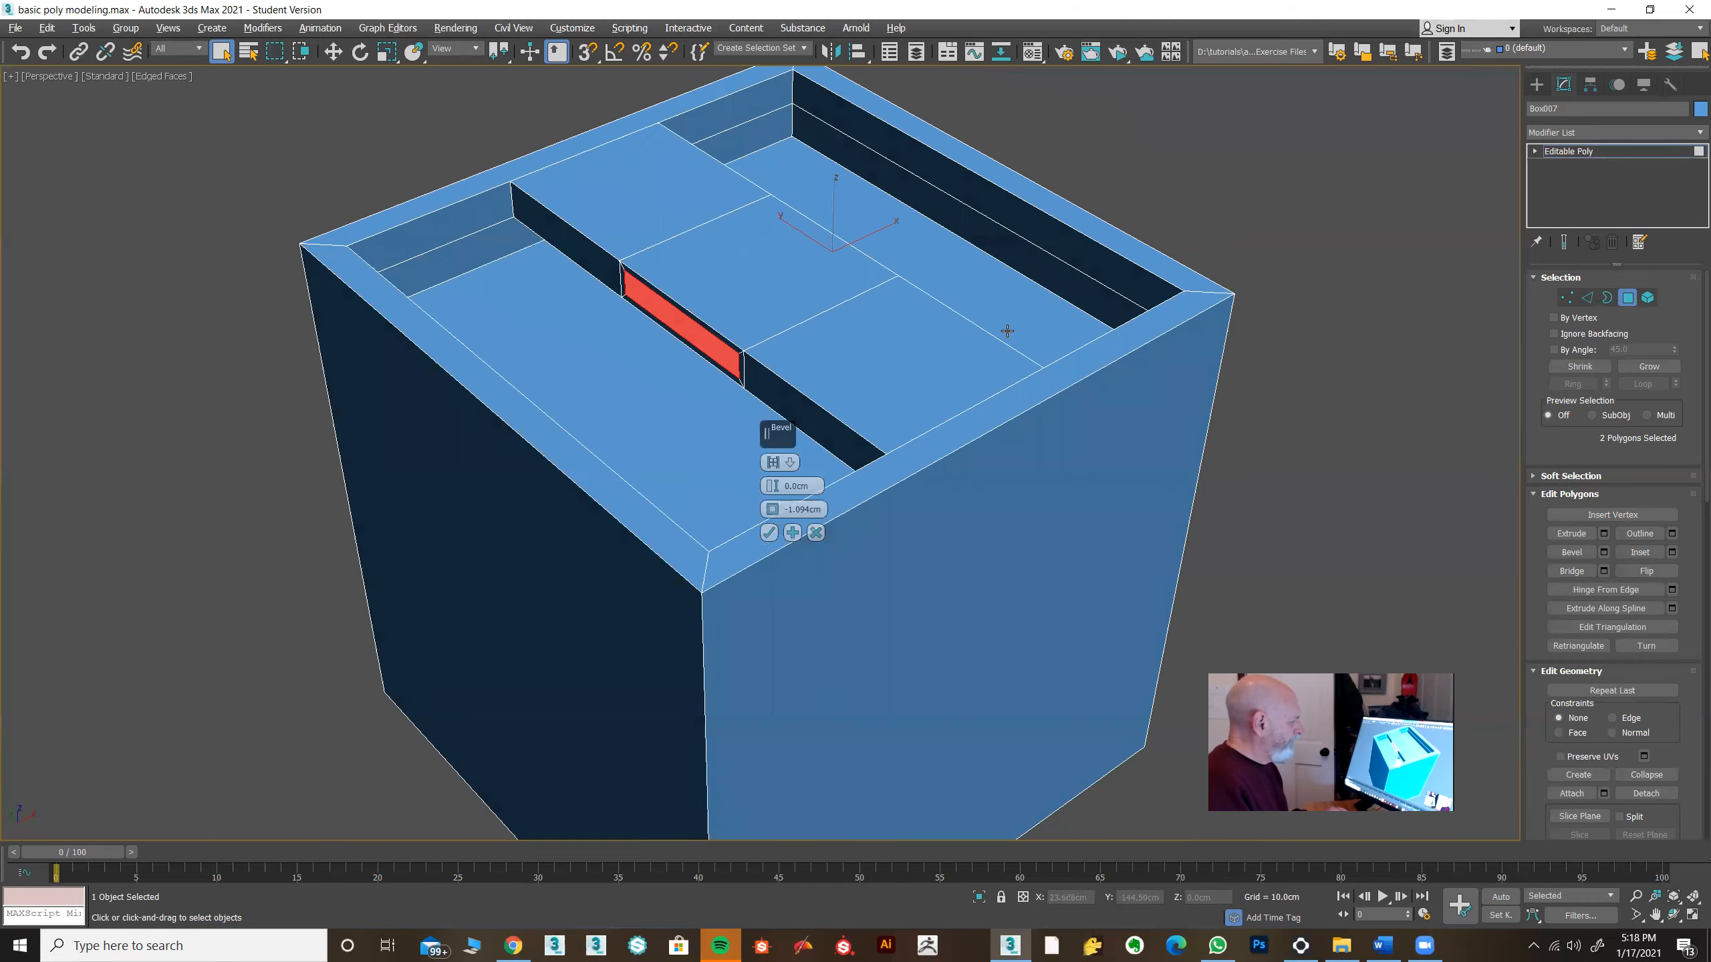
Step: Sink the inset side polygons with another bevel of height about -1.46 cm and outline 0 cm
right_click(774, 510)
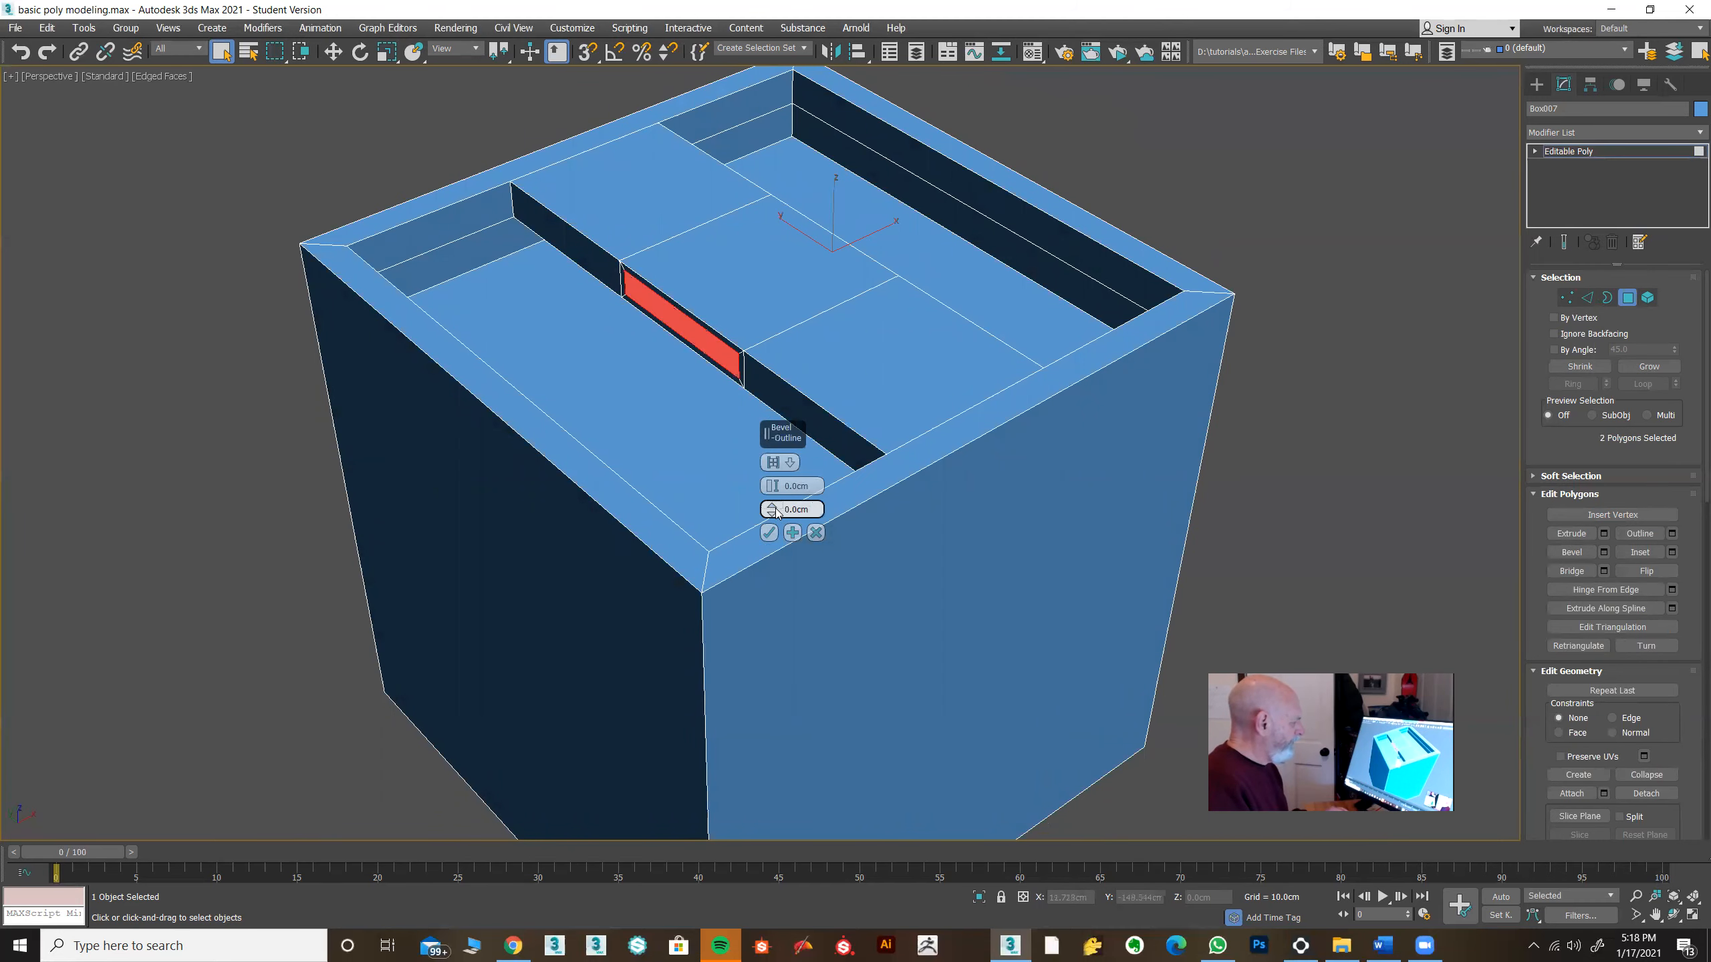
drag(775, 491, 774, 497)
alt+middle_drag(775, 498, 943, 425)
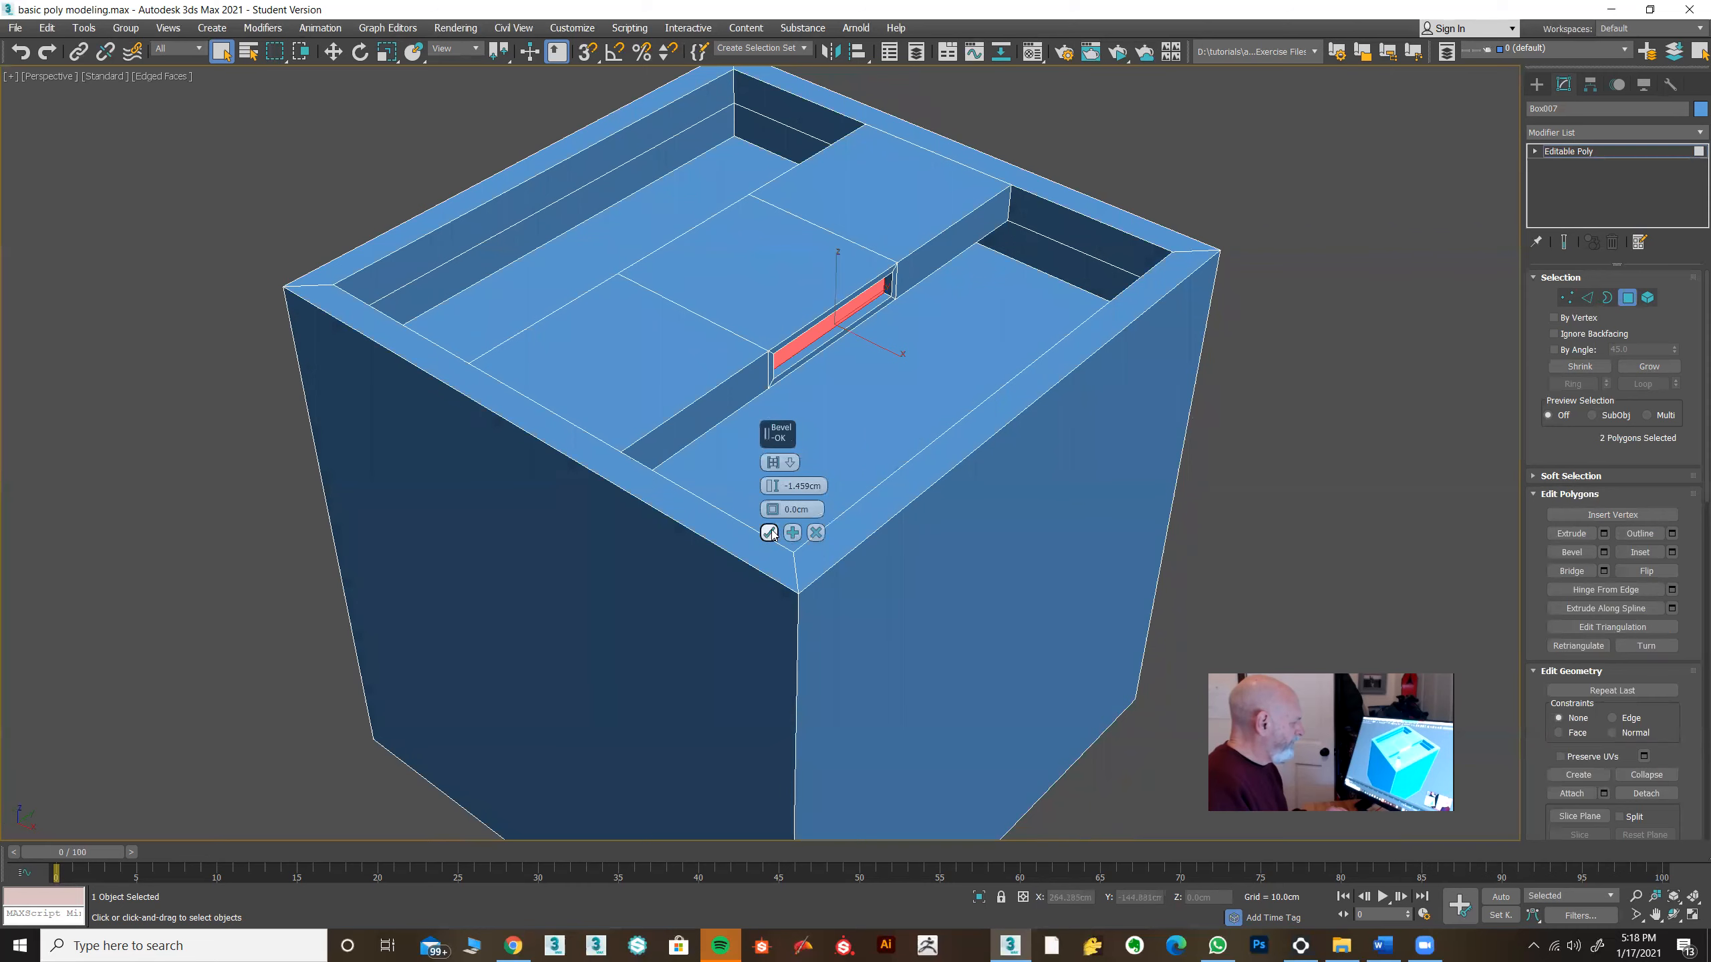
click(769, 533)
Step: Leave polygon editing and unhide all objects, then clear the selection
click(1570, 152)
alt+middle_drag(1284, 355, 1047, 433)
right_click(974, 434)
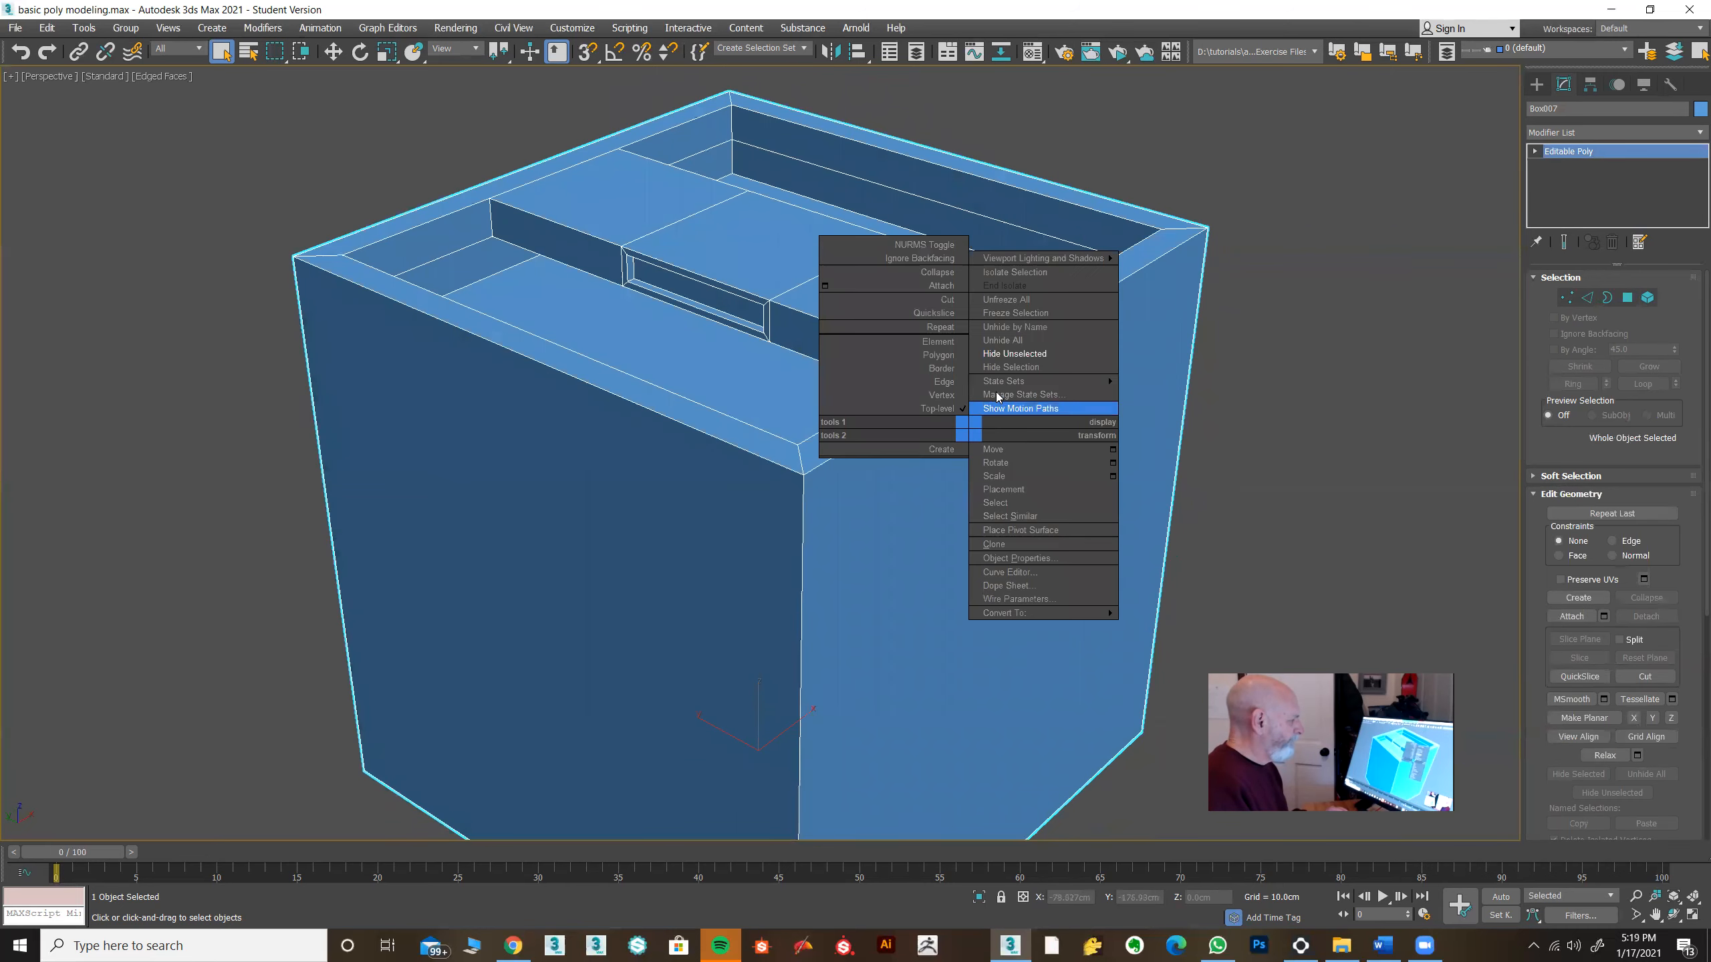
click(1007, 340)
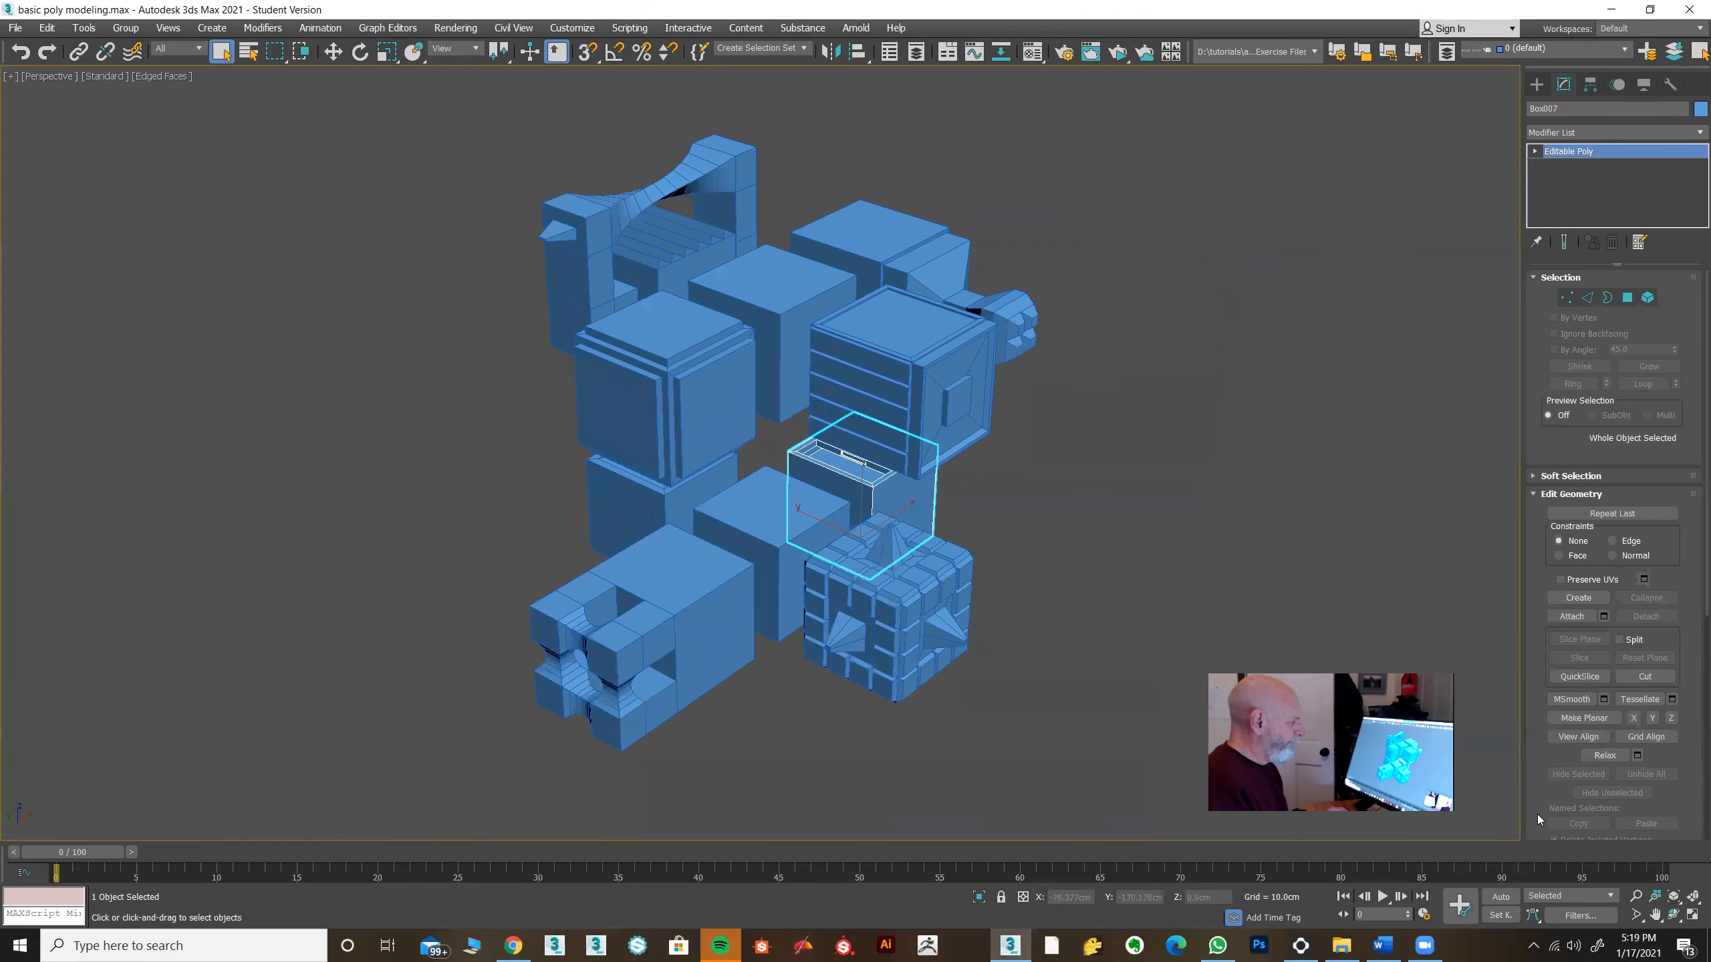
key(ctrl+shift+z)
click(1136, 547)
mouse_move(1023, 554)
alt+middle_down()
mouse_move(1073, 538)
mouse_move(1004, 536)
mouse_move(954, 558)
mouse_move(1023, 558)
mouse_move(1027, 527)
mouse_move(1042, 533)
mouse_move(1013, 554)
mouse_move(1027, 568)
alt+middle_up()
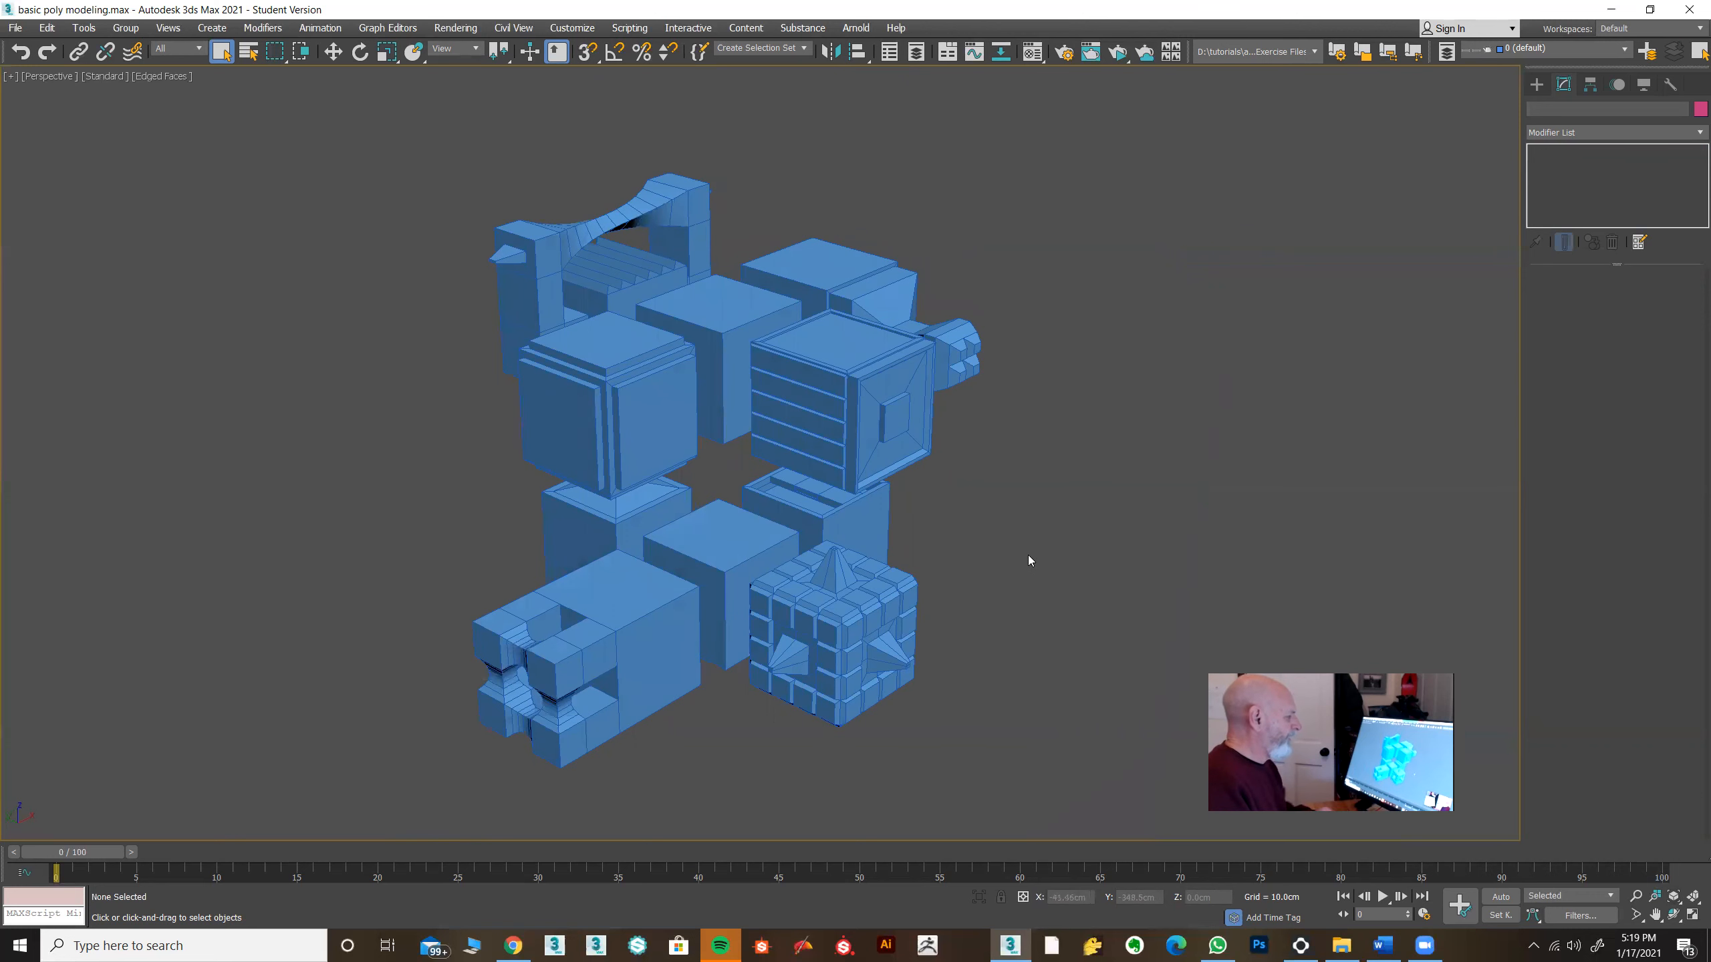
Step: Save the scene under its existing file name
click(15, 28)
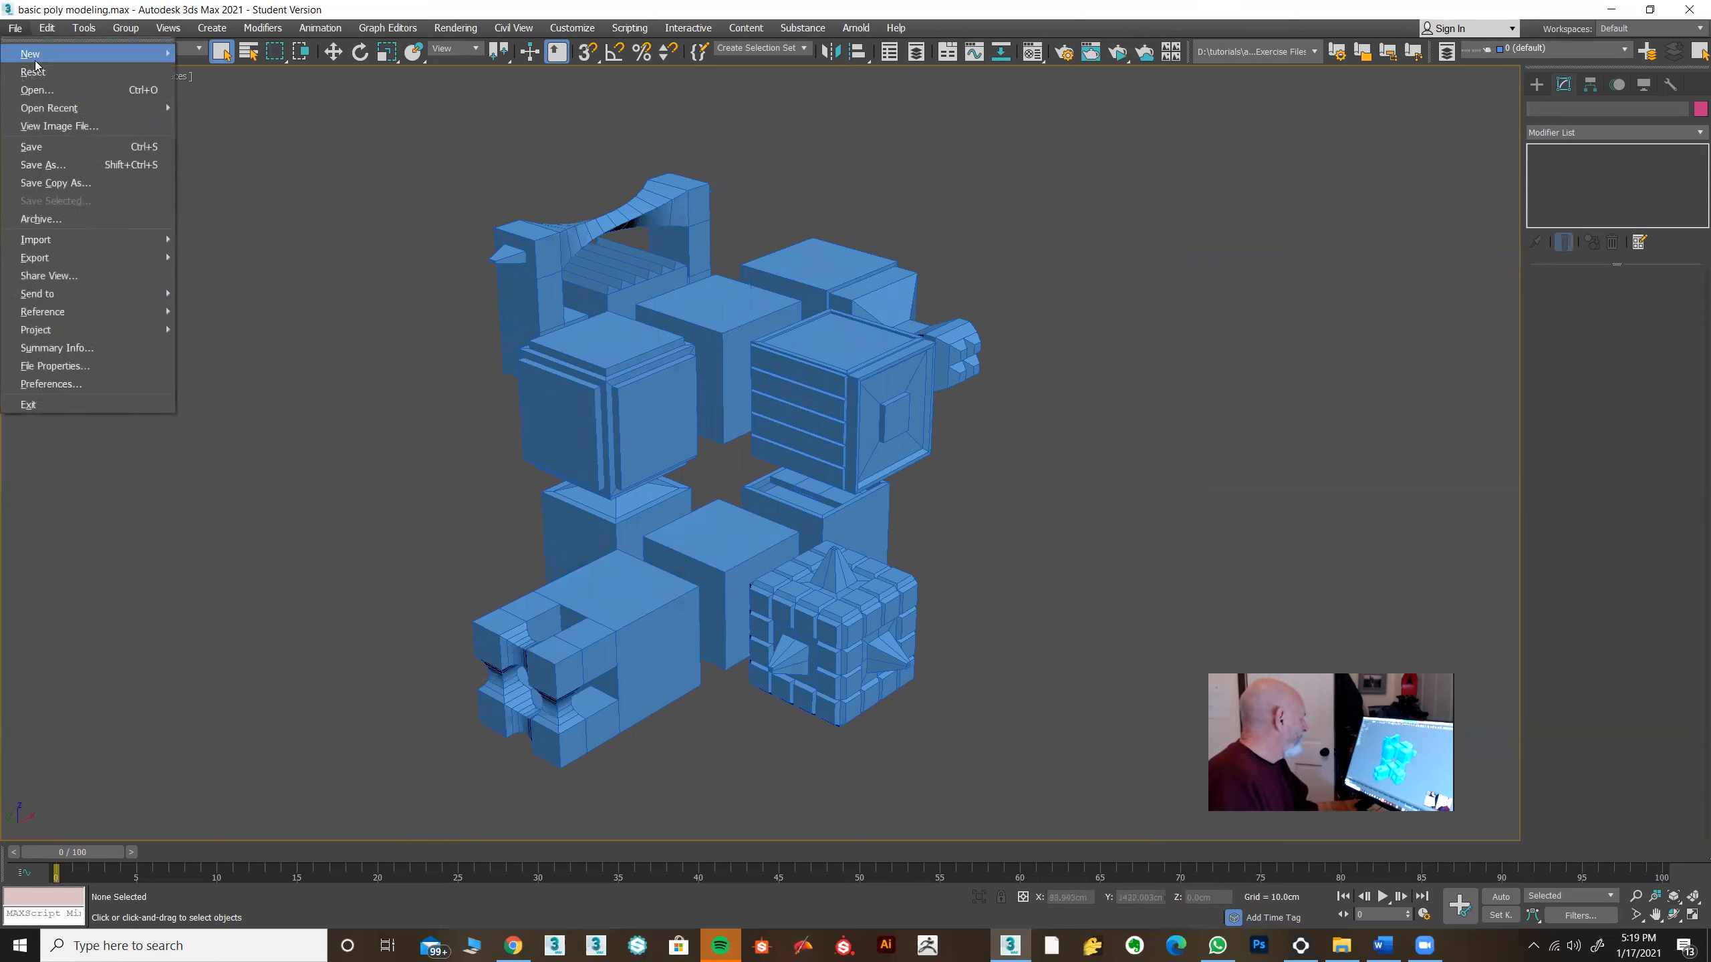
click(38, 147)
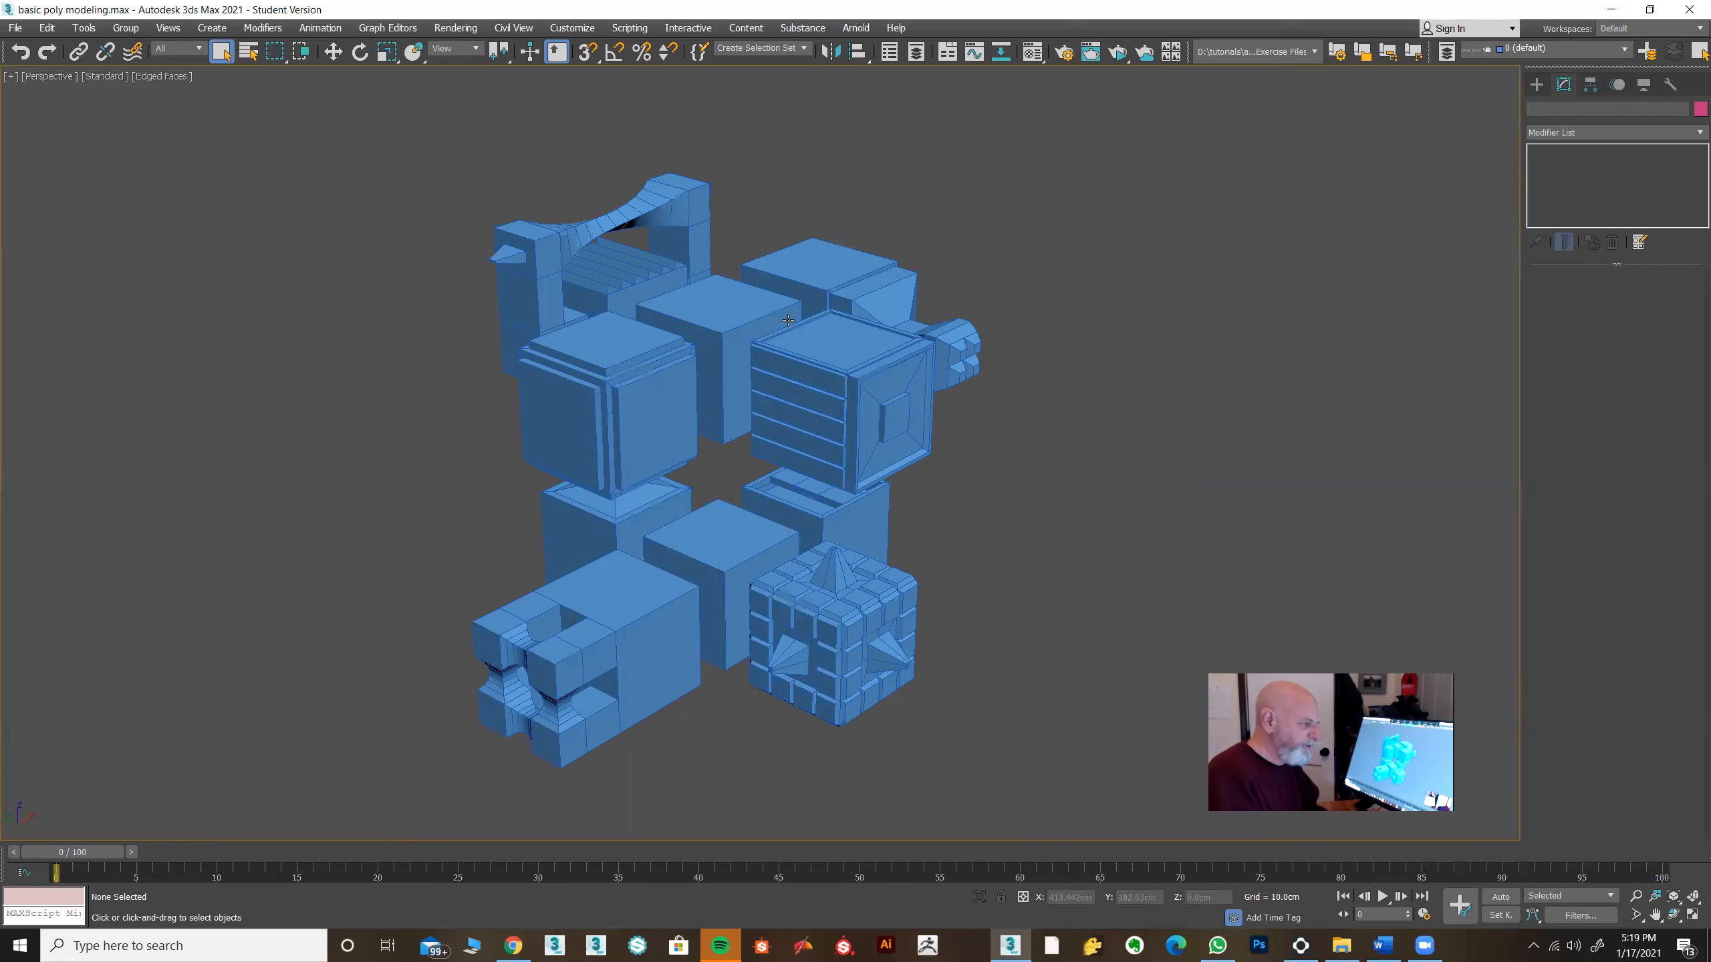
middle_drag(1028, 496, 1035, 503)
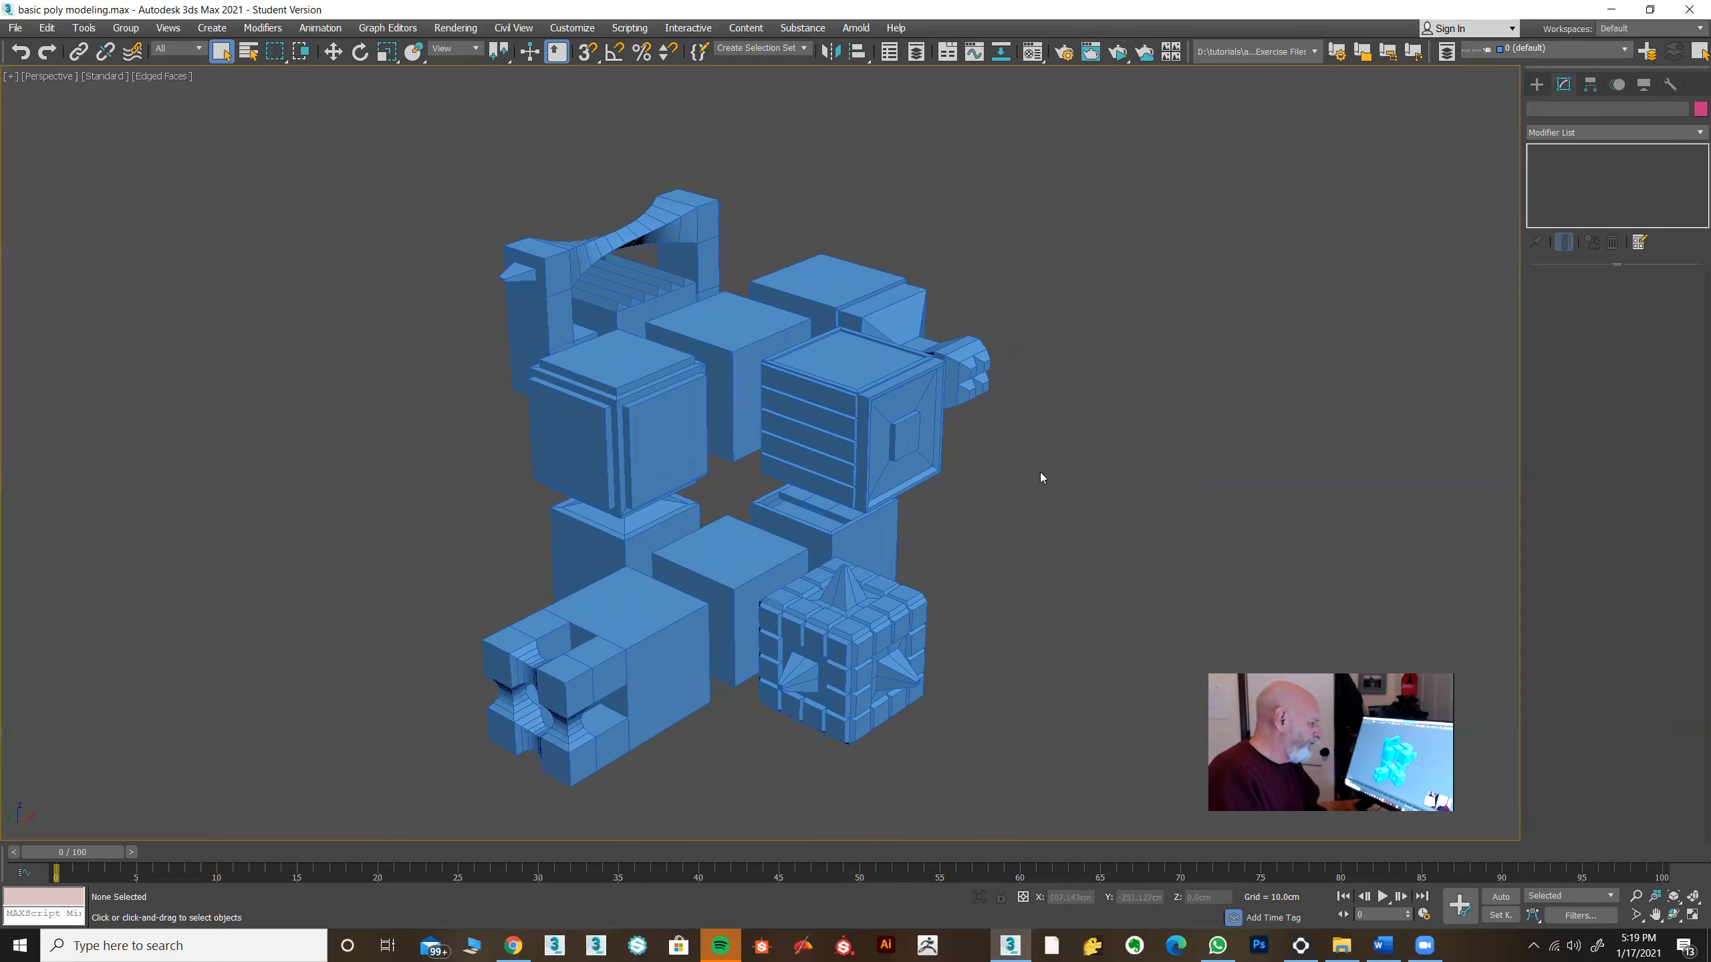
click(852, 421)
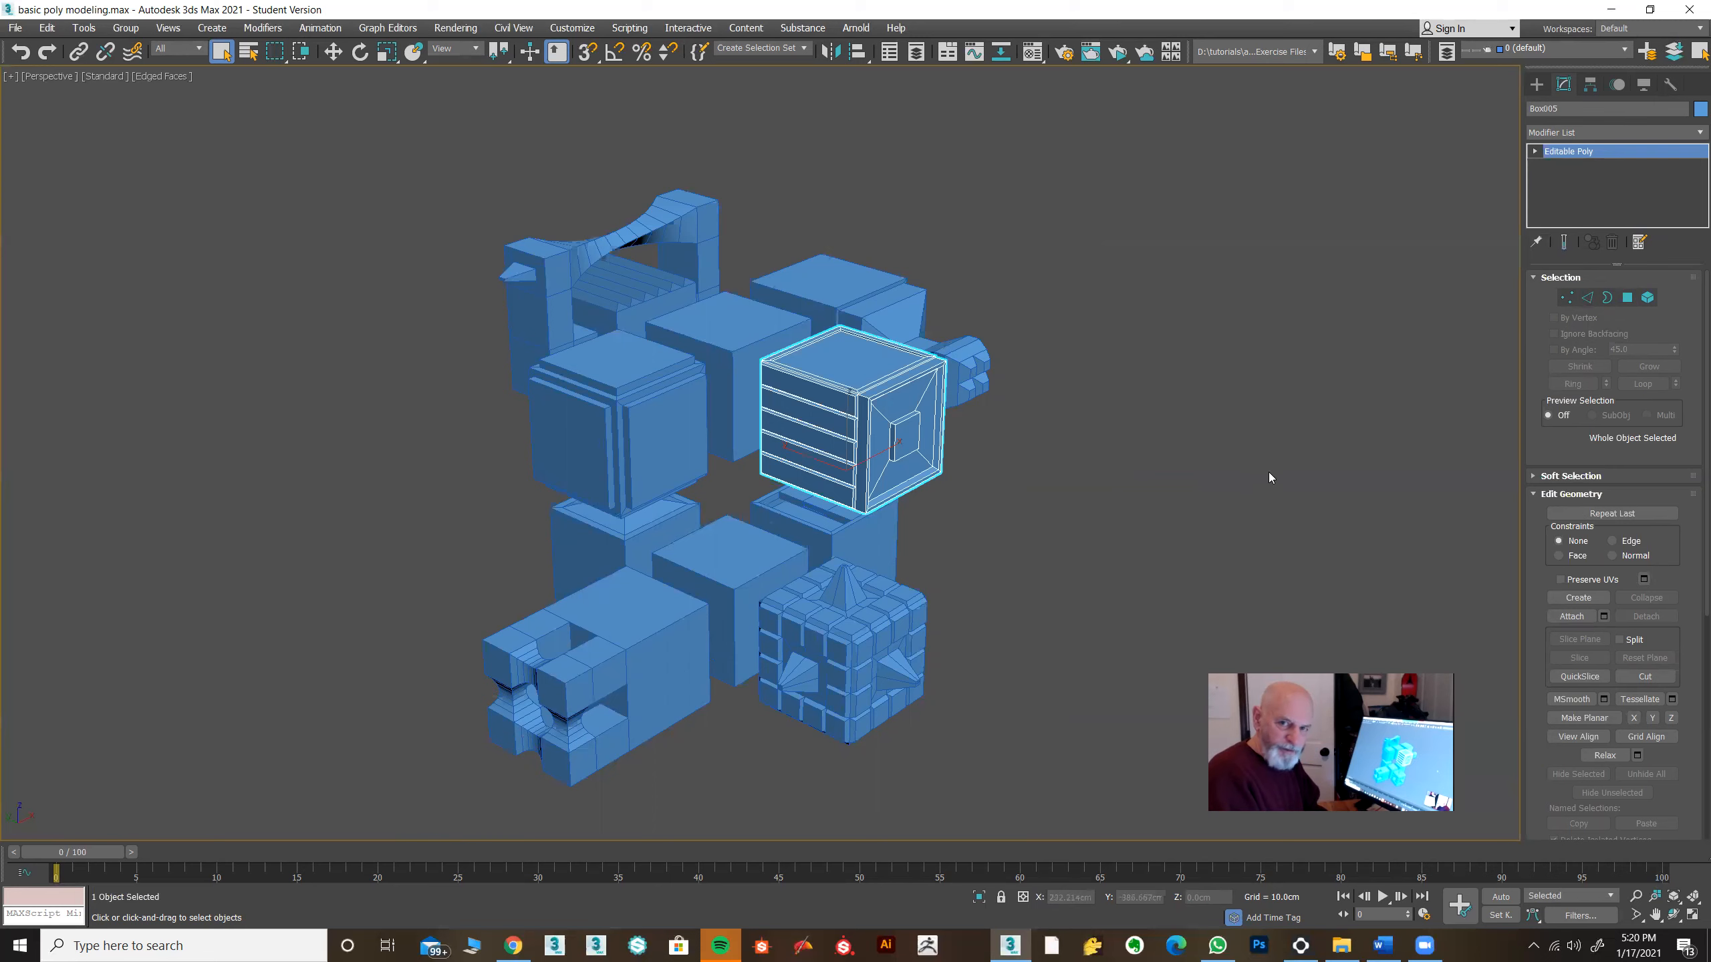
middle_drag(950, 549, 952, 543)
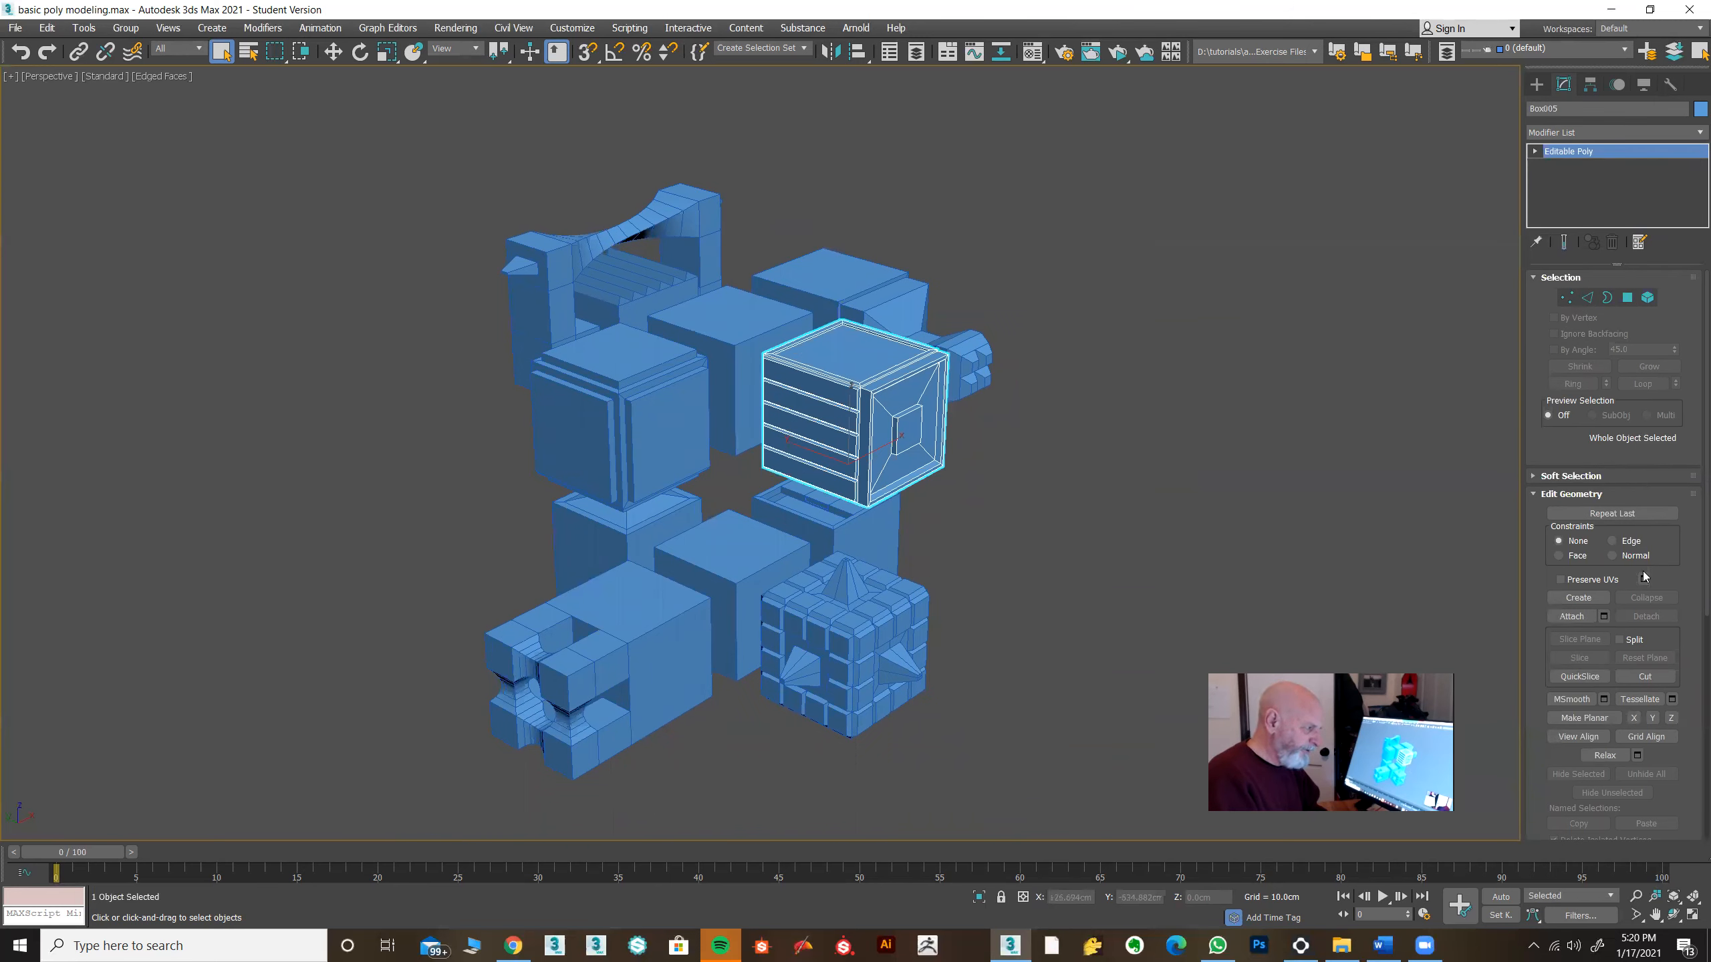
click(1627, 299)
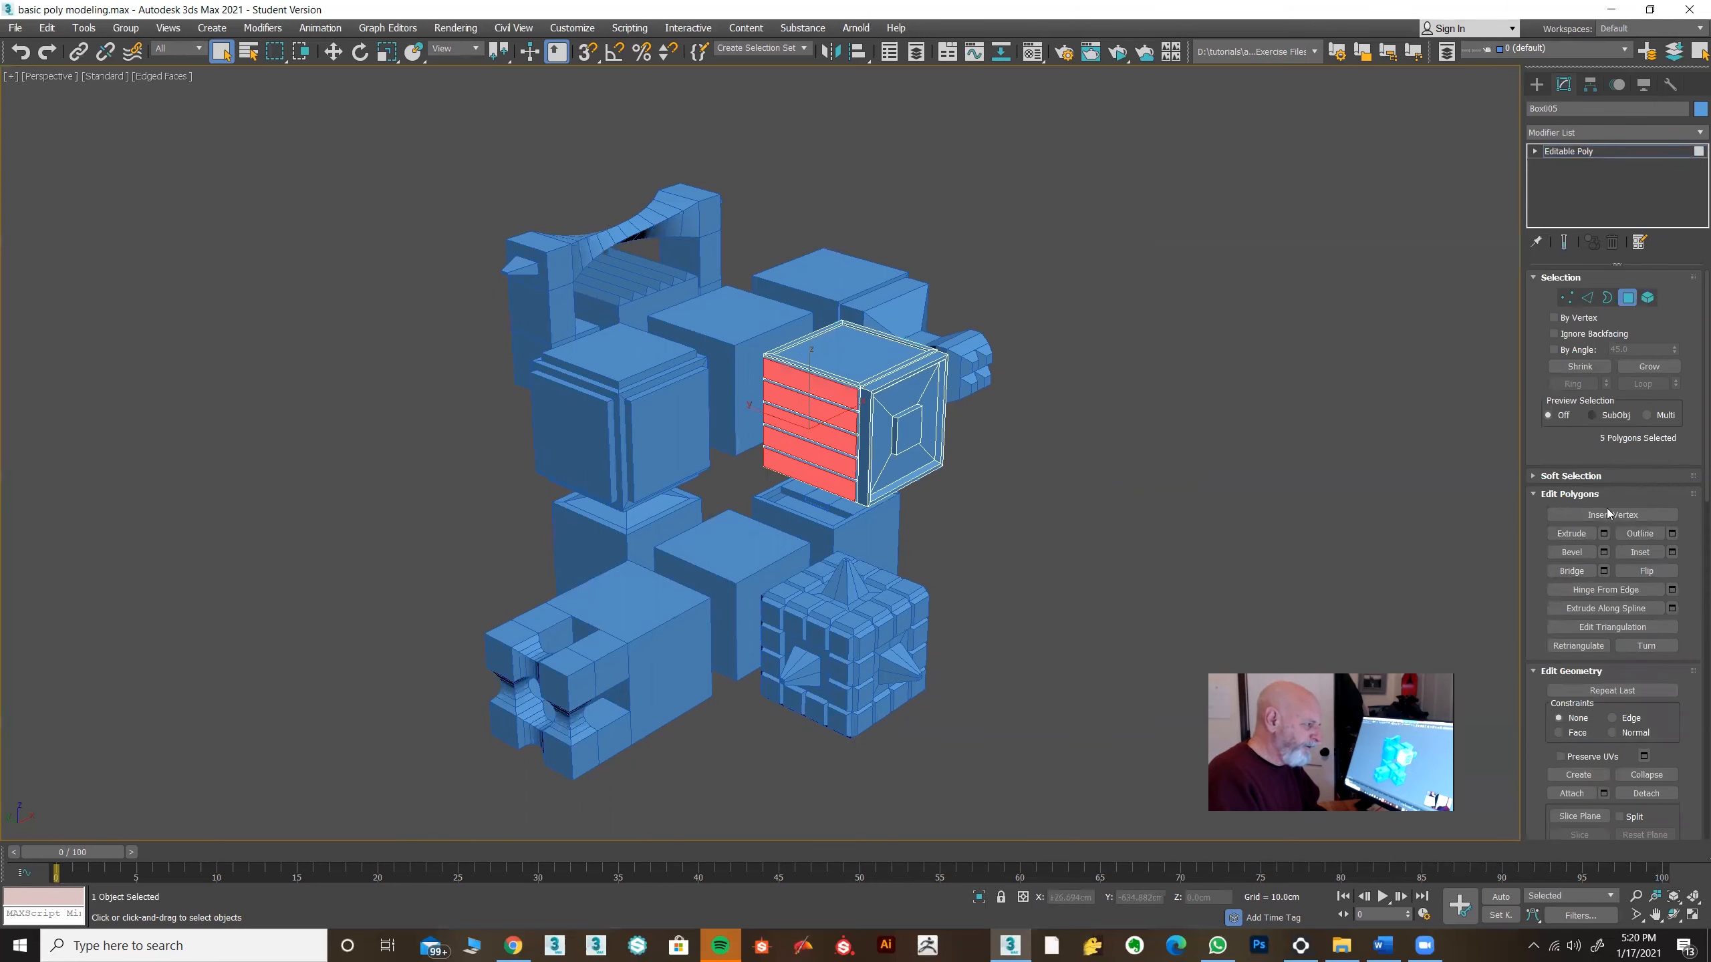
click(1627, 299)
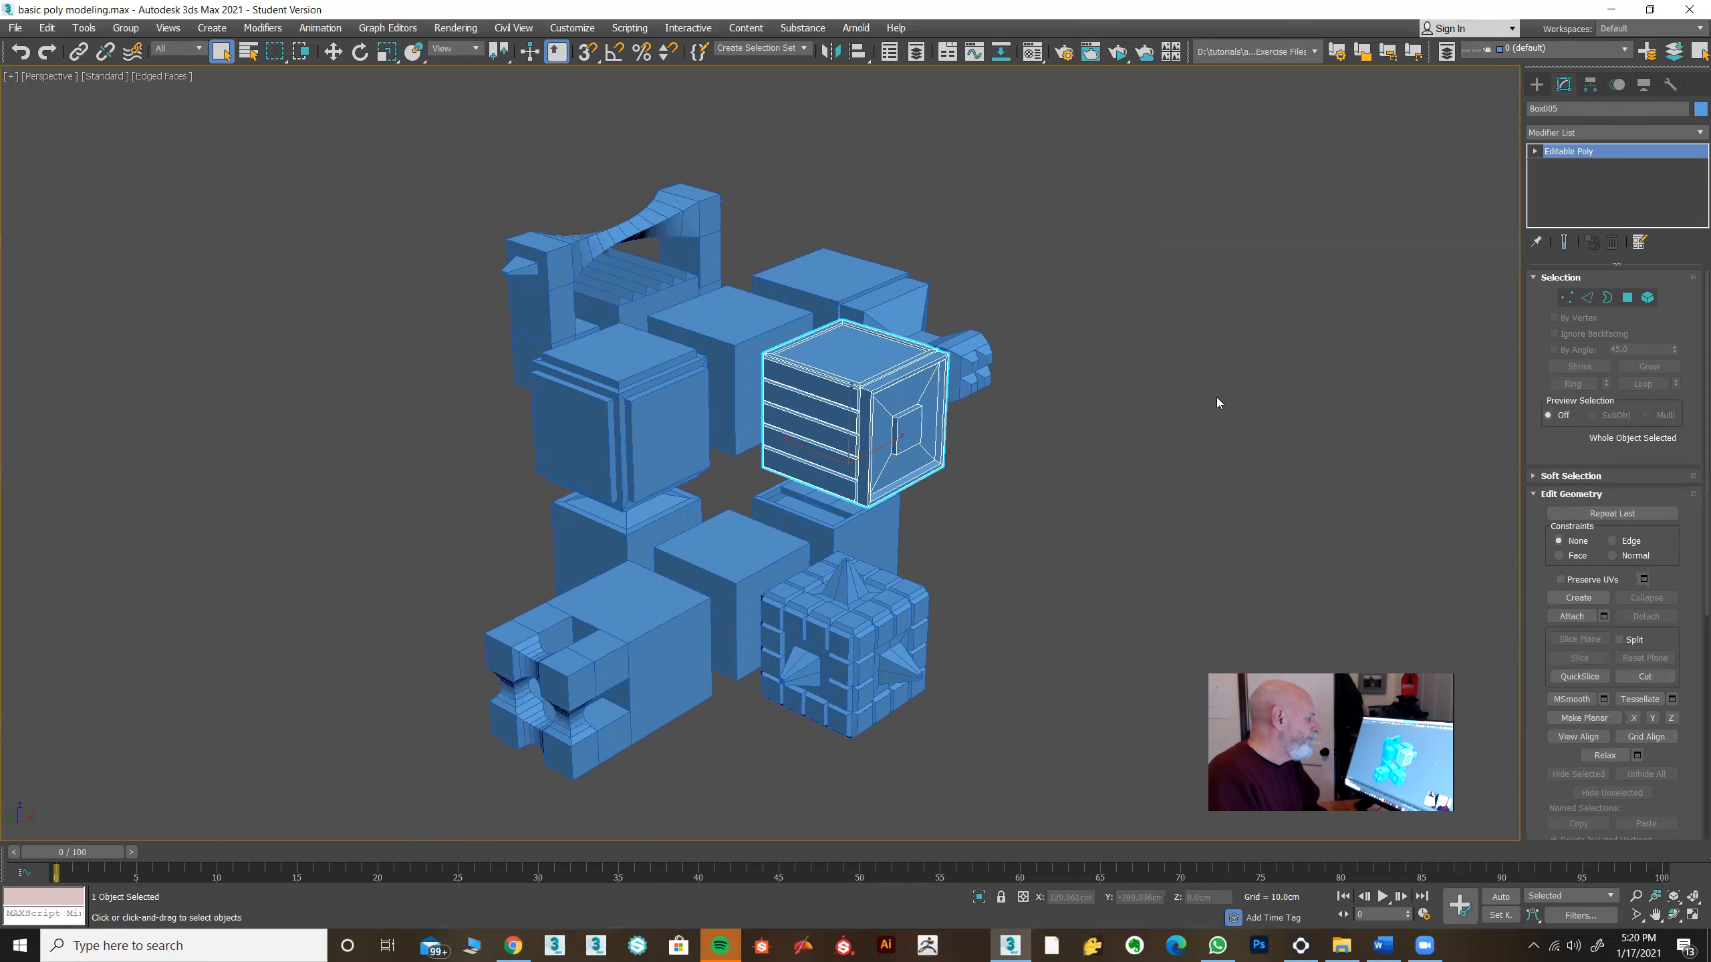
click(1199, 418)
middle_drag(1122, 502, 1092, 500)
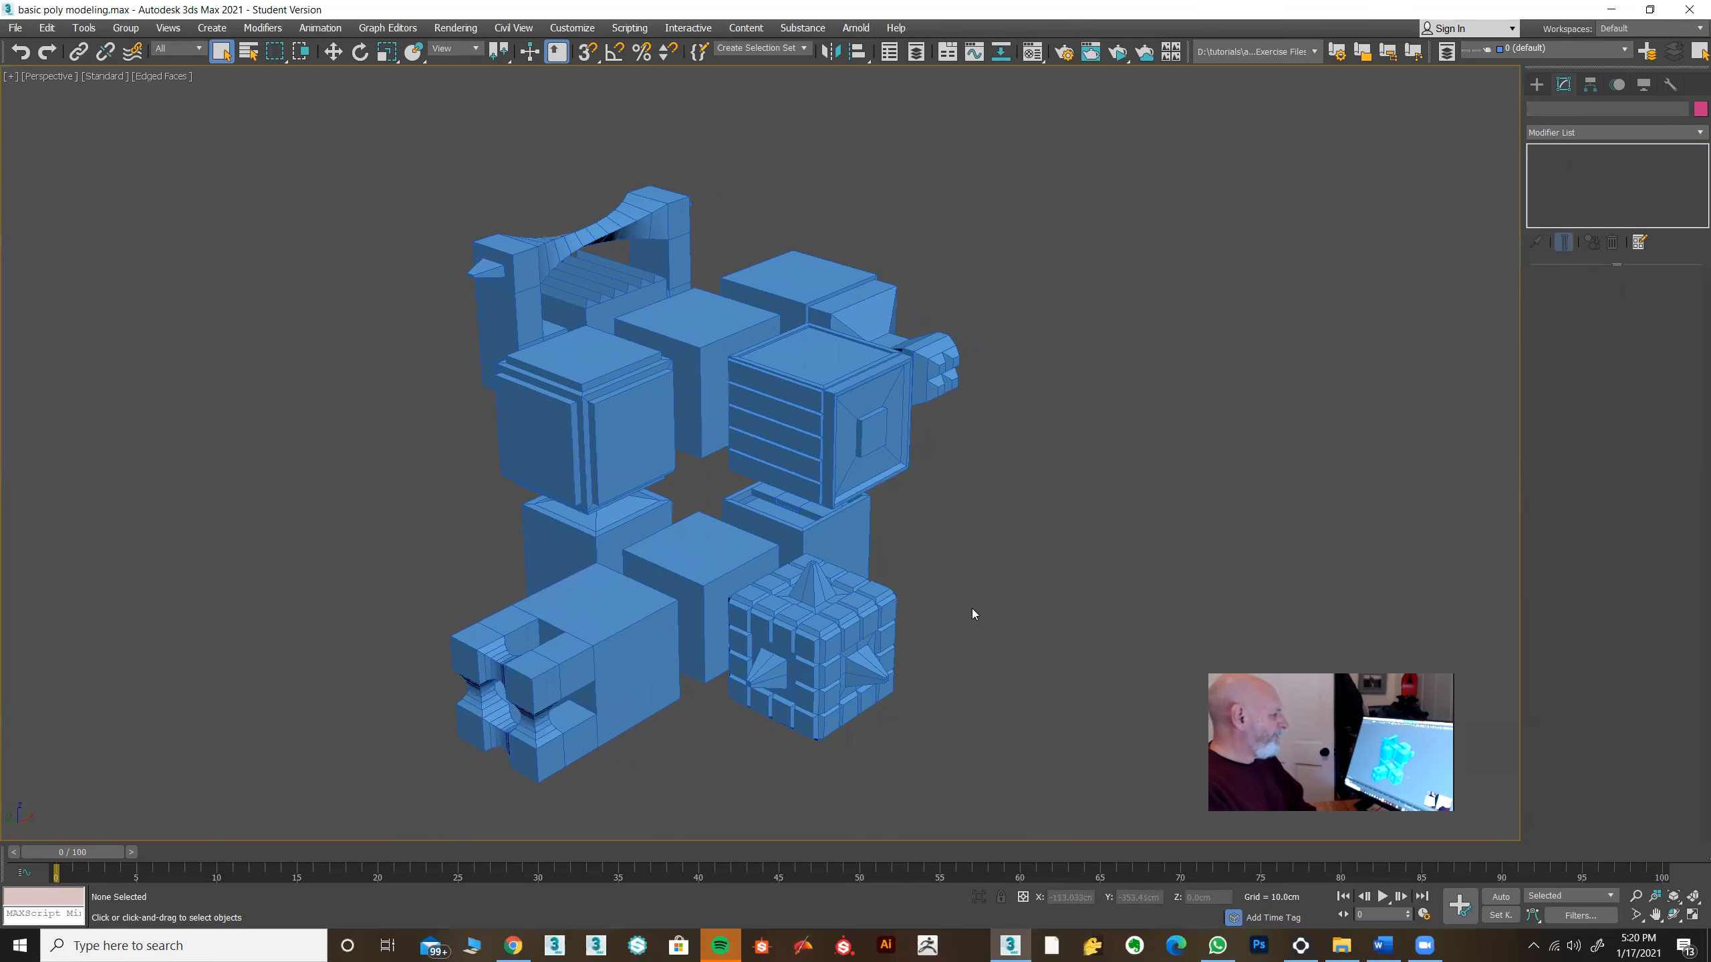
middle_drag(984, 654, 998, 649)
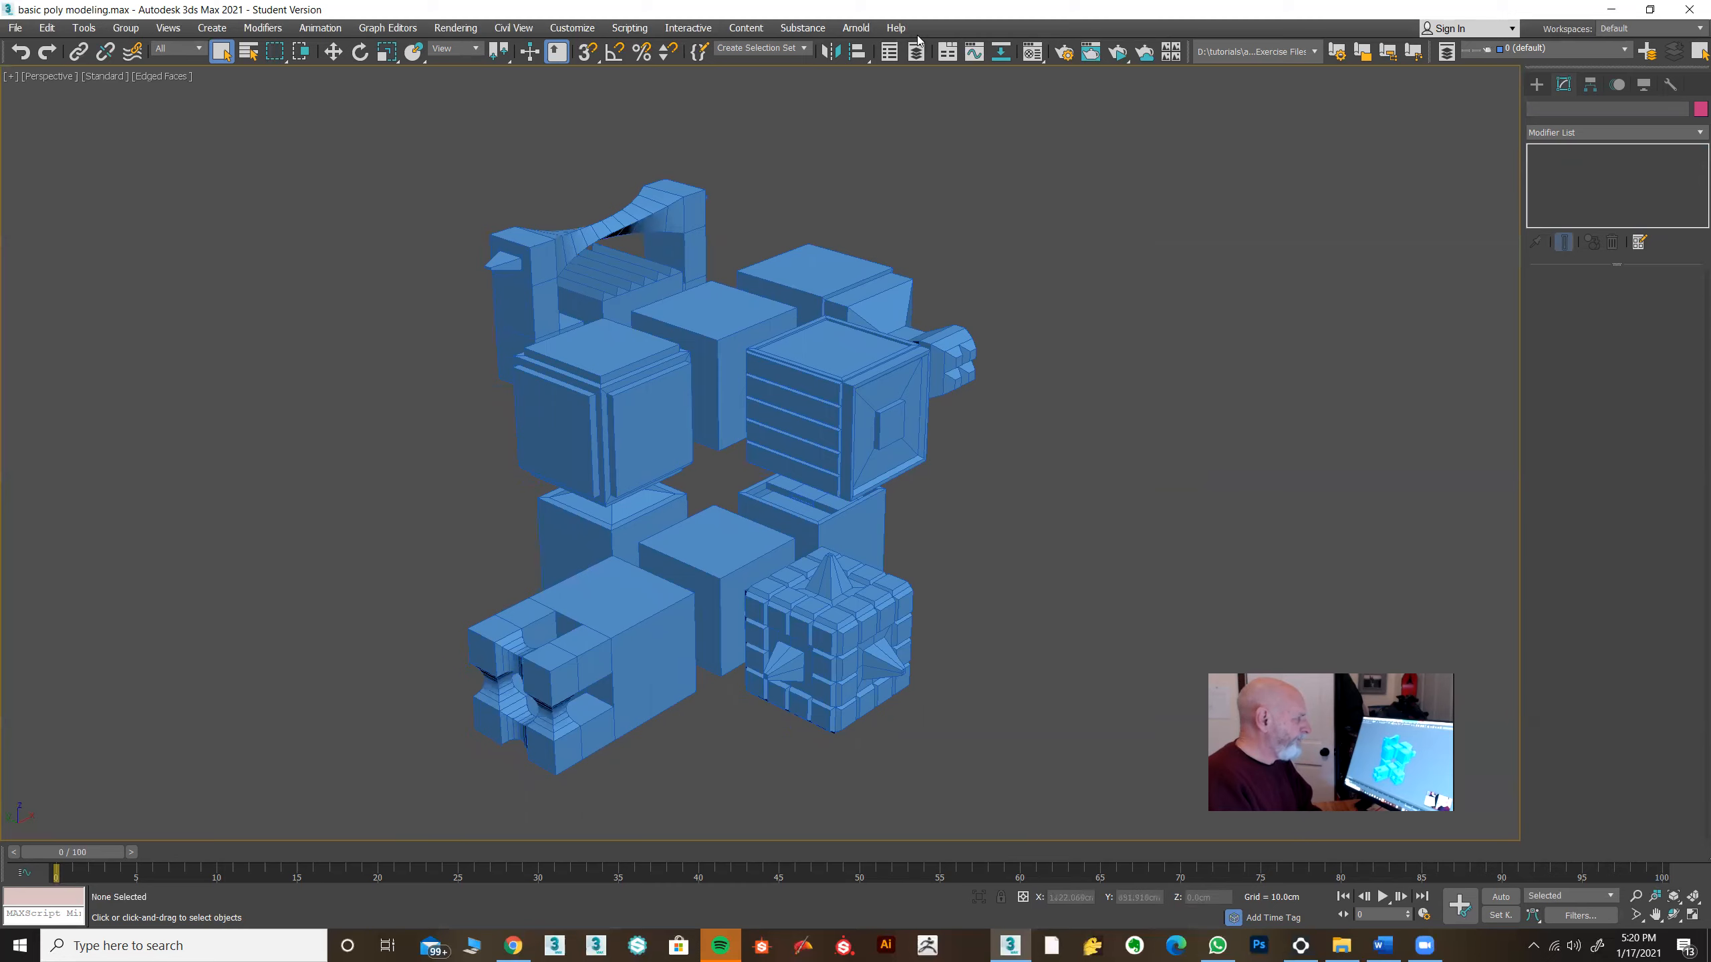